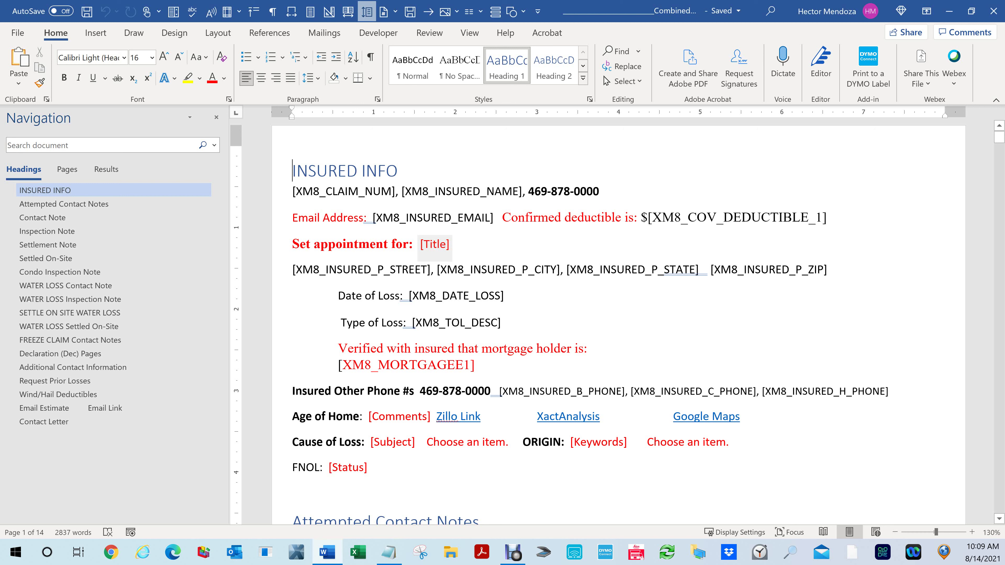
pyautogui.click(434, 245)
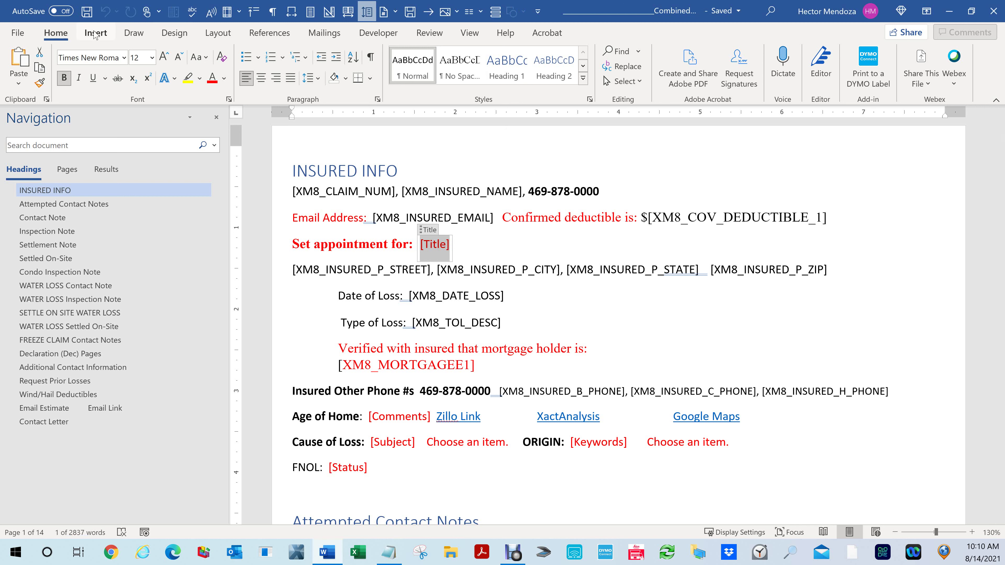
pyautogui.click(95, 34)
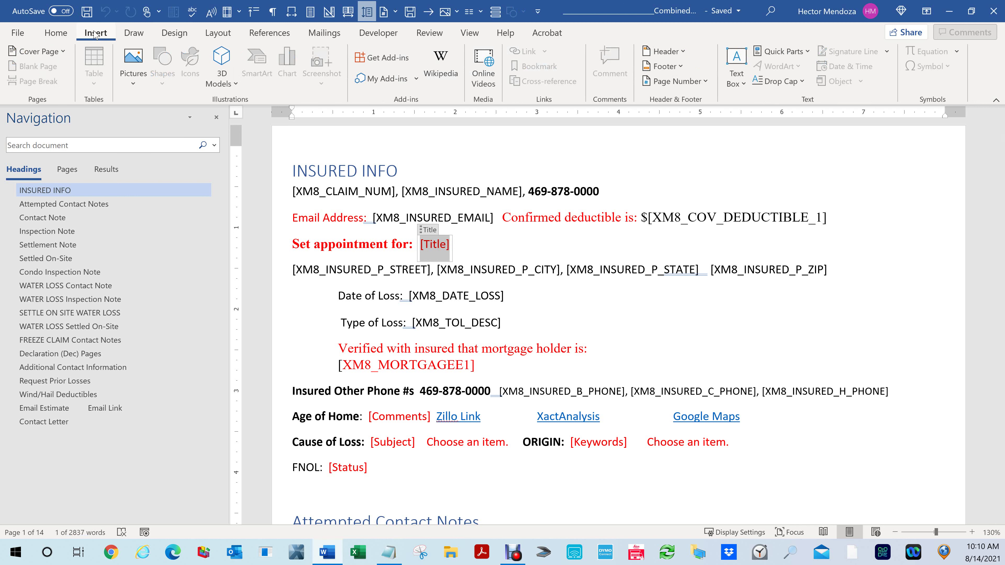
pyautogui.click(807, 52)
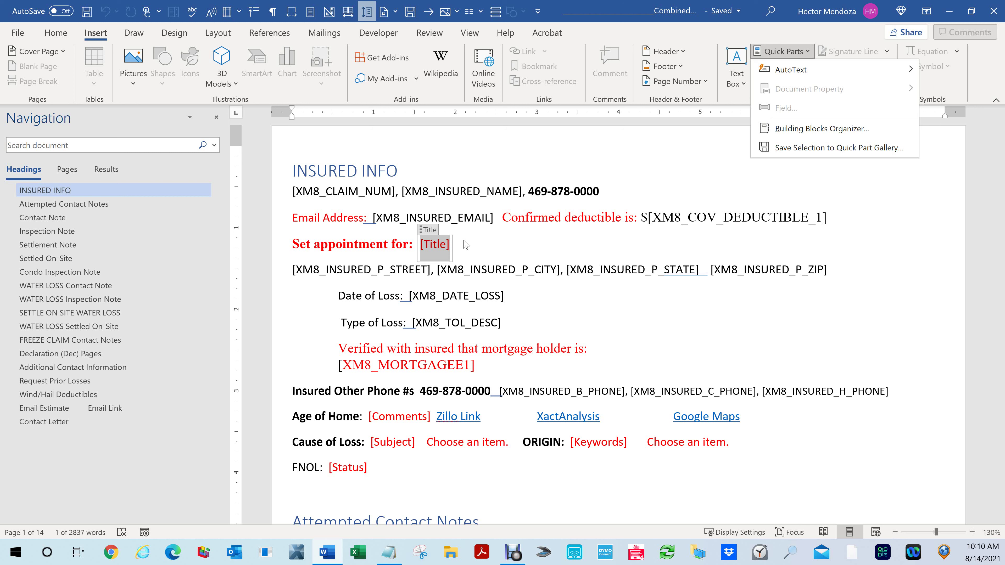
pyautogui.click(465, 245)
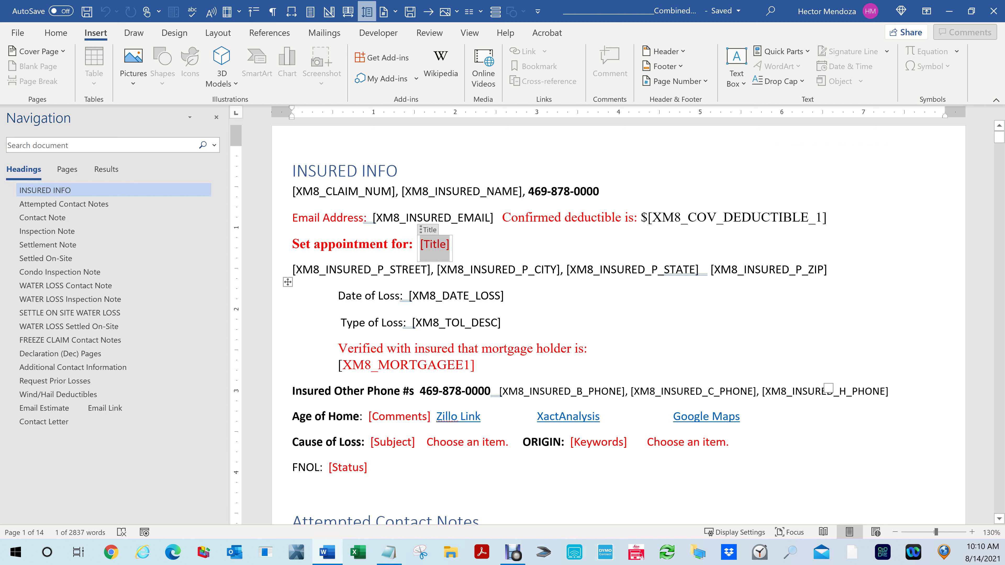
# - Insert the Abstract document property on the blank line below FNOL, above the Attempted Contact Notes heading
pyautogui.scroll(-2, 434, 168)
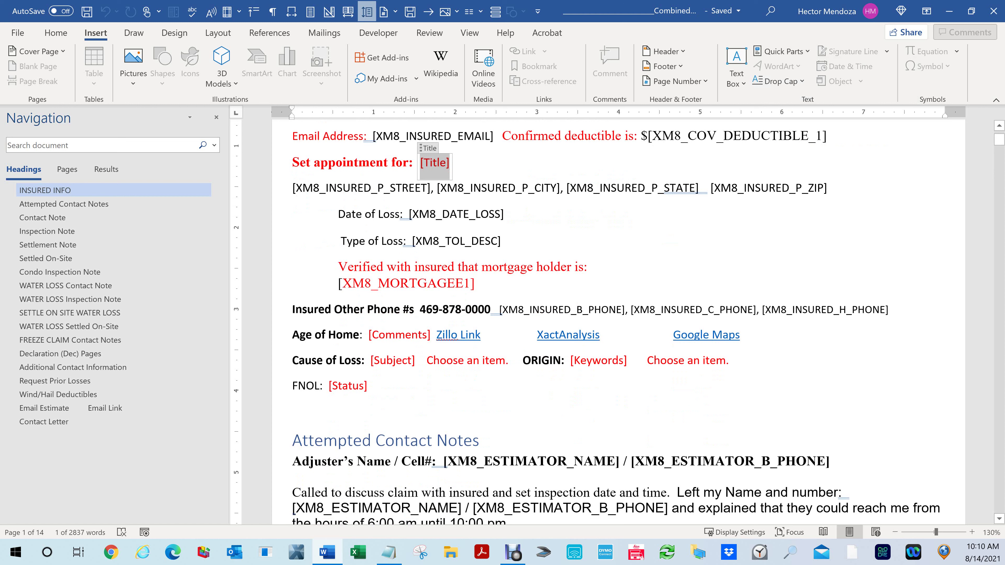
pyautogui.click(292, 410)
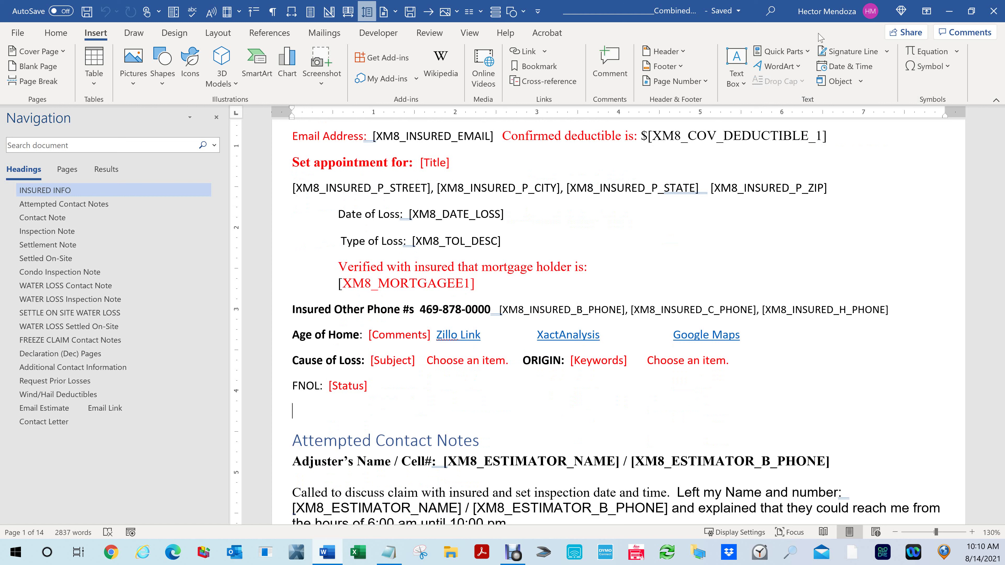
pyautogui.click(808, 54)
pyautogui.moveTo(804, 92)
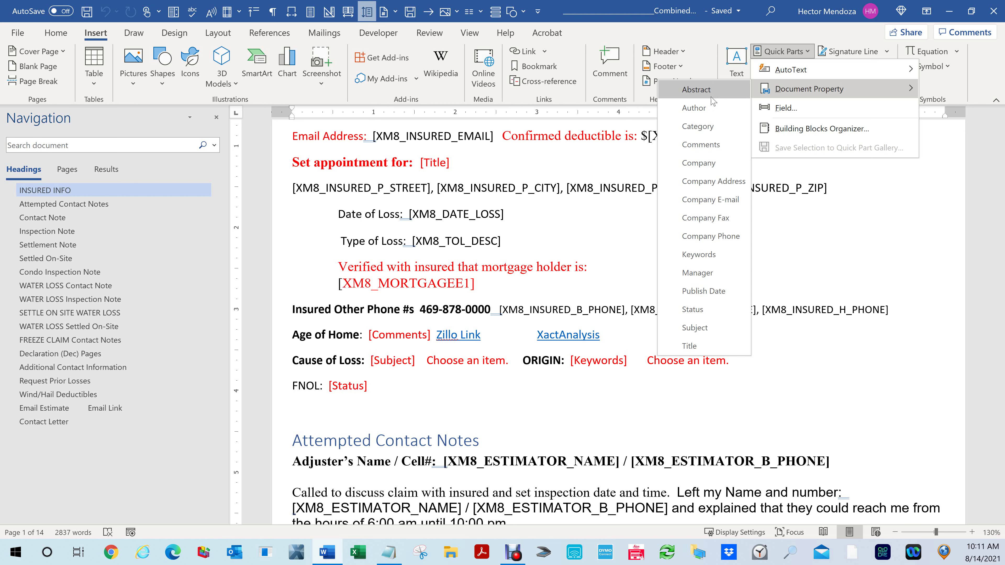
pyautogui.click(698, 90)
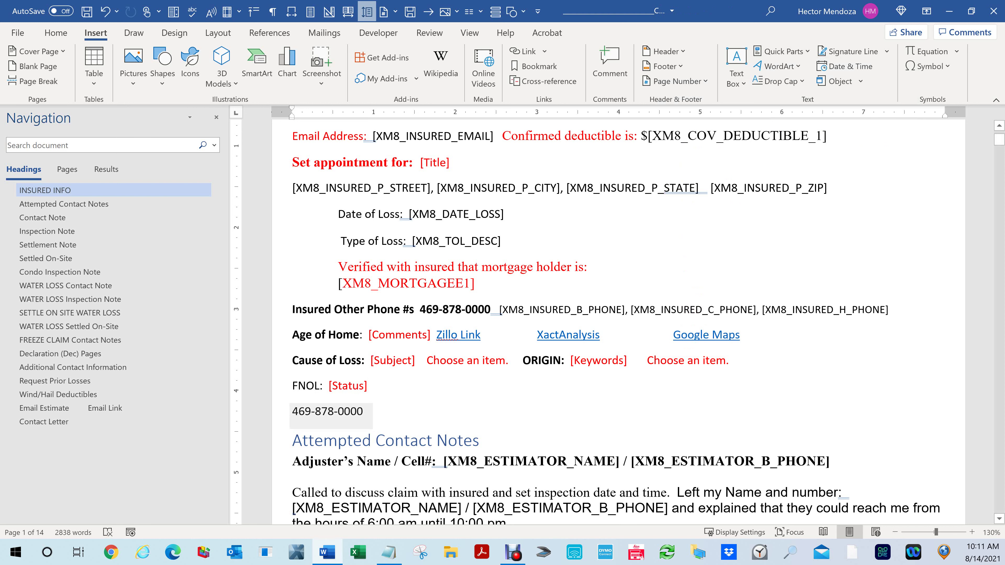
# - Examine the Abstract, Comments and Status property fields in the INSURED INFO section and the linked fields in the contact notes below
pyautogui.scroll(3, 828, 397)
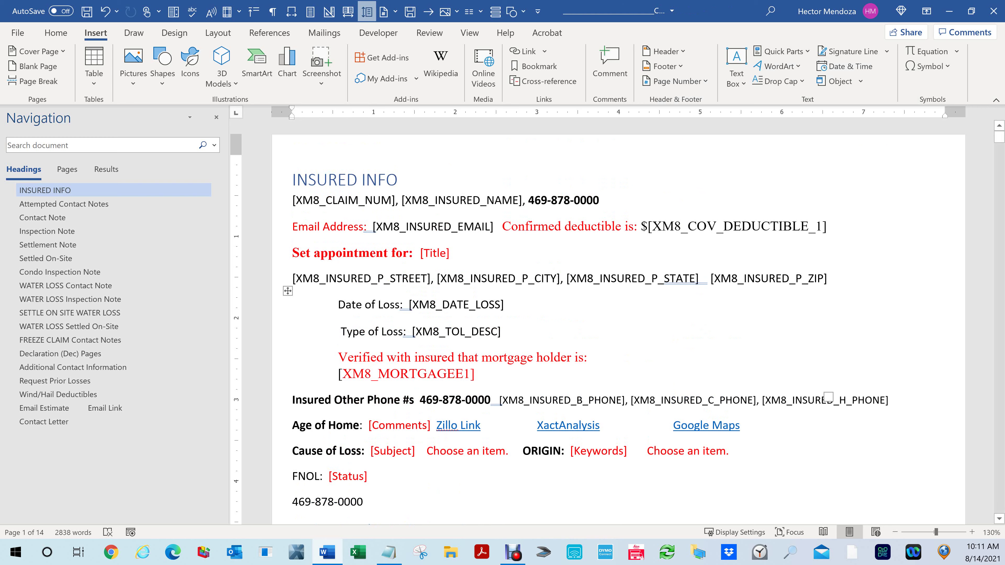
pyautogui.scroll(-2, 597, 341)
pyautogui.scroll(1, 597, 341)
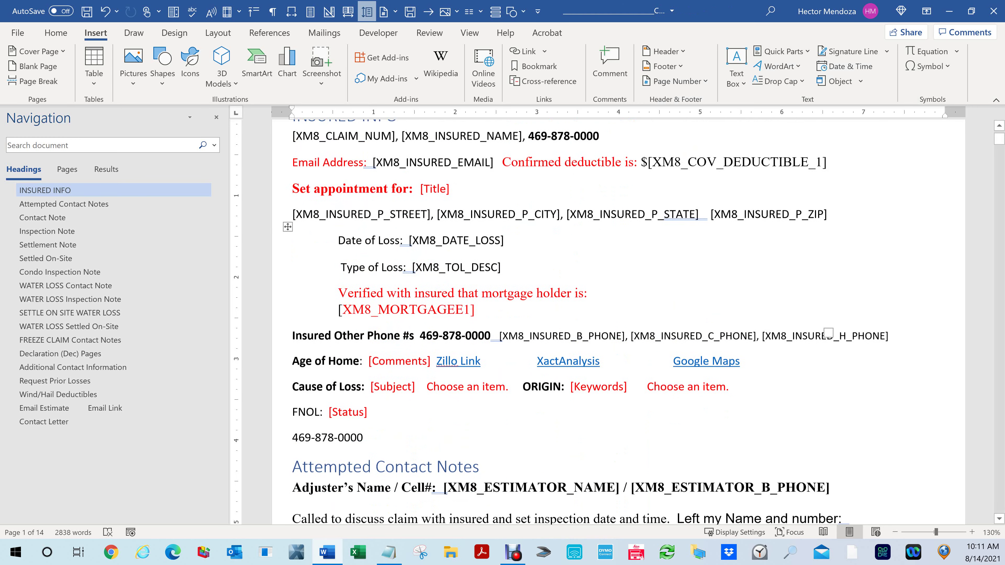
pyautogui.scroll(-1, 598, 341)
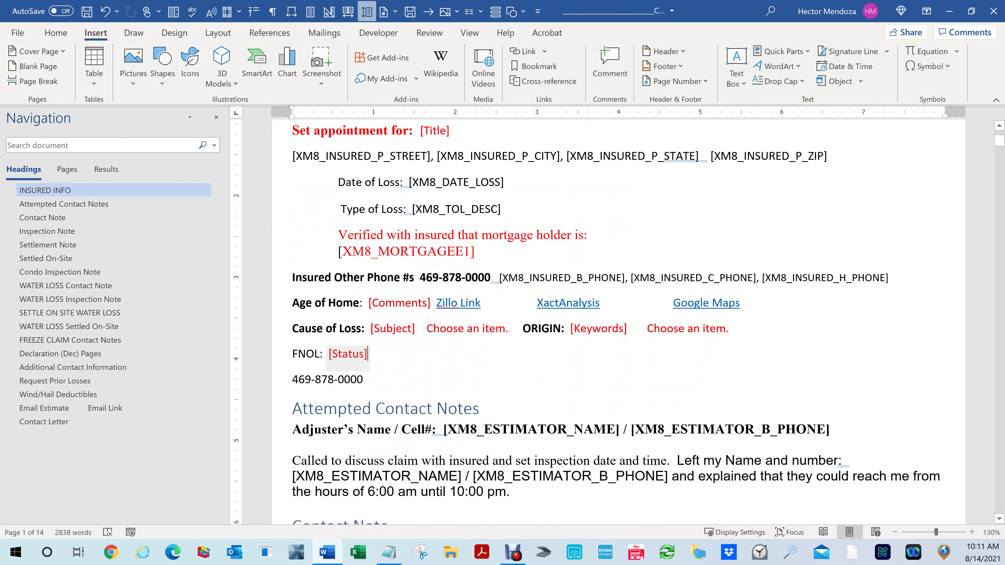
pyautogui.click(347, 353)
pyautogui.click(357, 380)
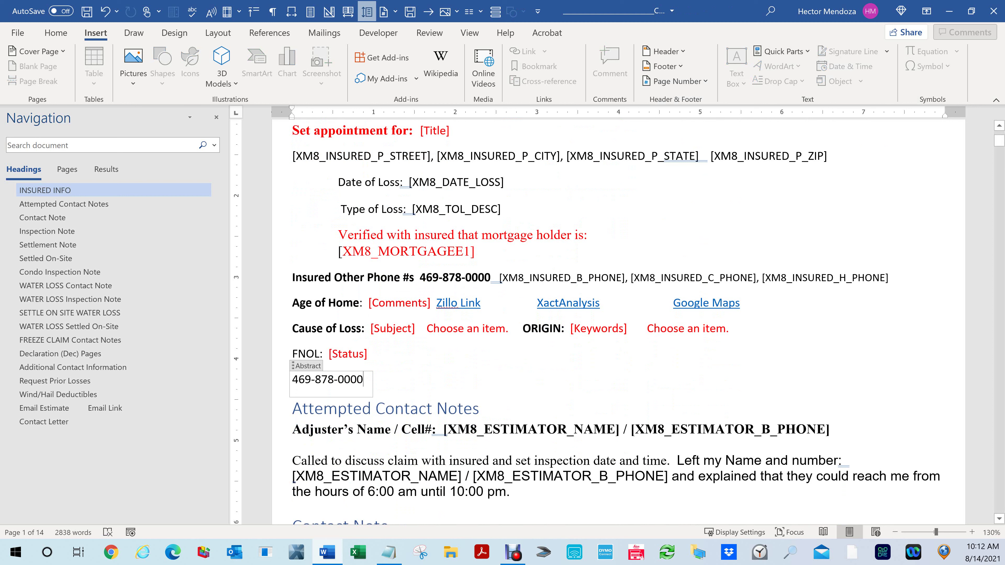
pyautogui.click(399, 304)
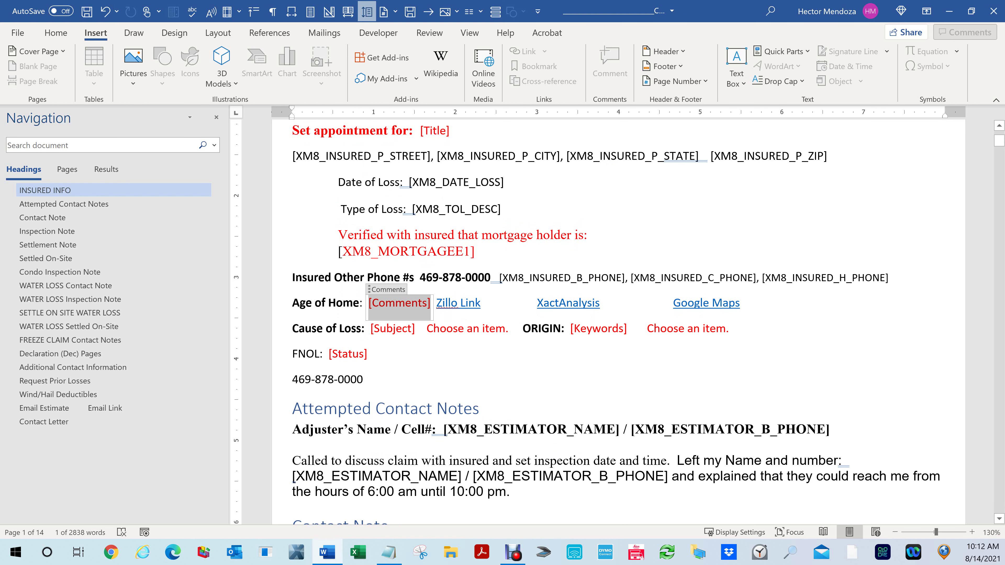
pyautogui.scroll(-8, 348, 356)
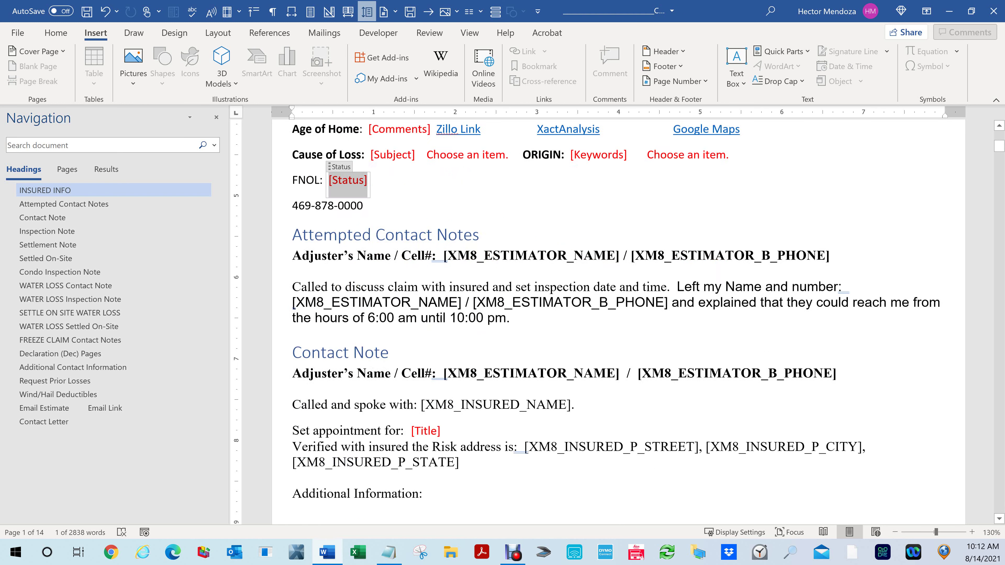
pyautogui.scroll(8, 336, 438)
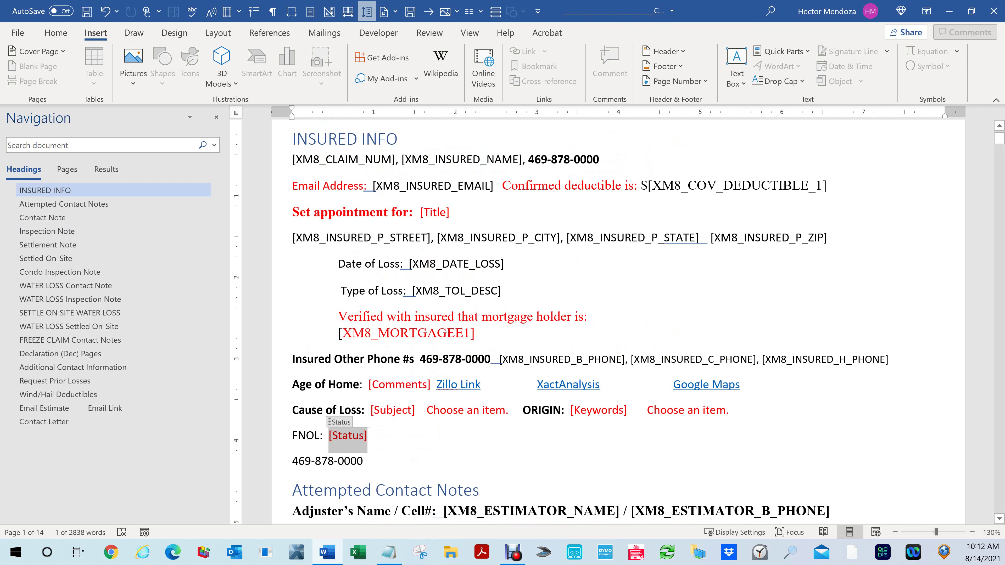
pyautogui.scroll(-2, 344, 445)
pyautogui.scroll(3, 344, 445)
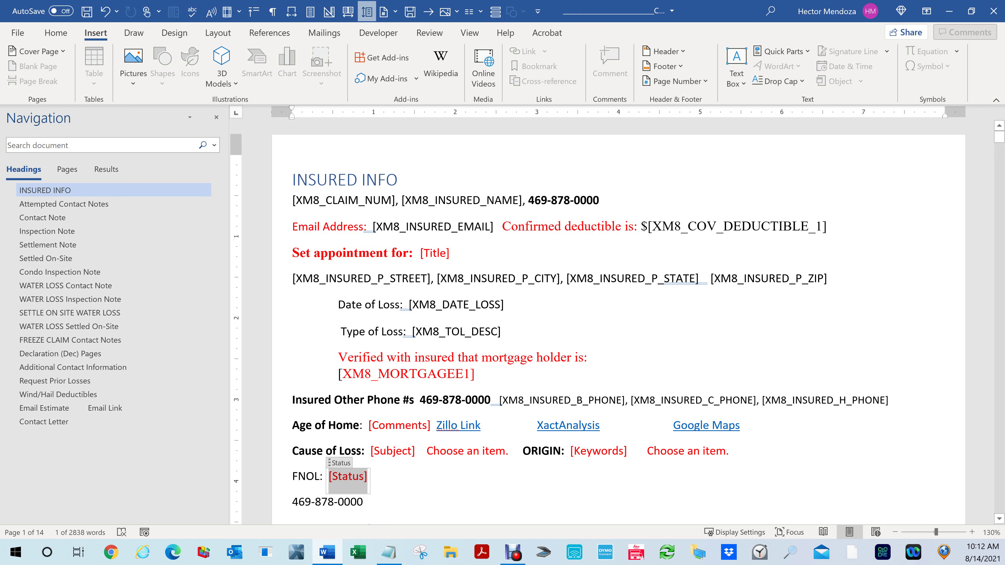
pyautogui.scroll(-2, 597, 323)
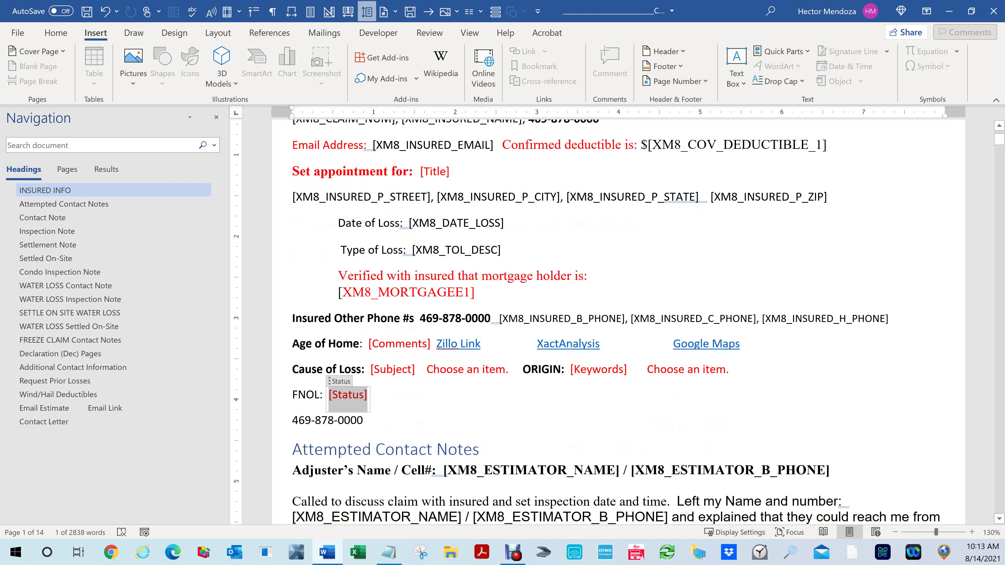
pyautogui.click(408, 407)
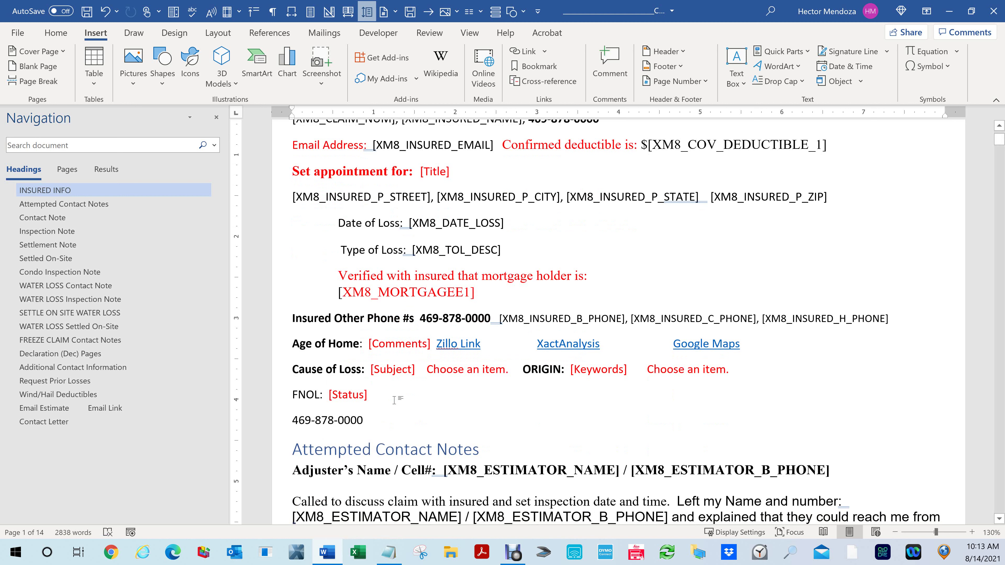
# - Turn on Design Mode for the document's content controls, with the Status control on the FNOL line selected
pyautogui.click(350, 401)
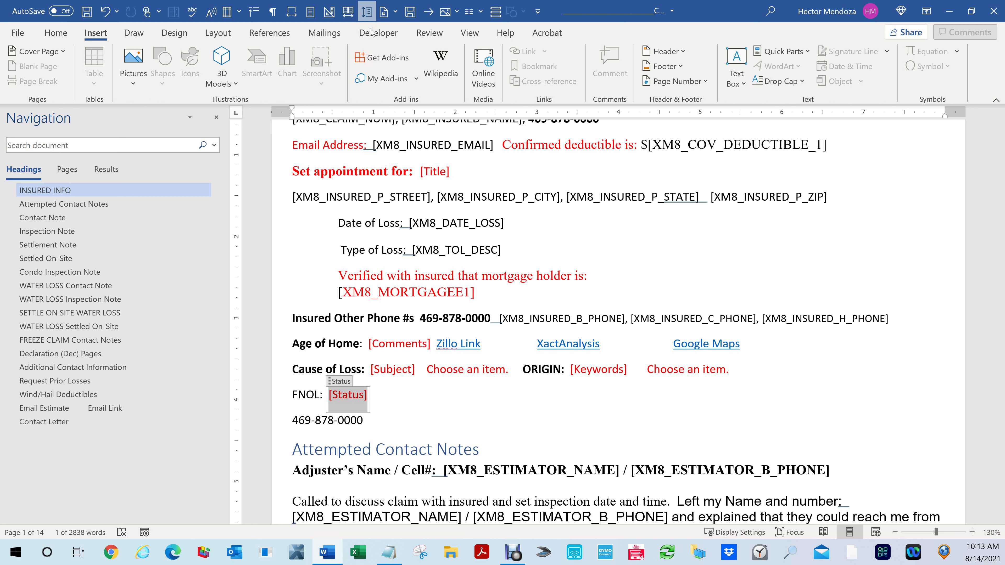
pyautogui.click(375, 40)
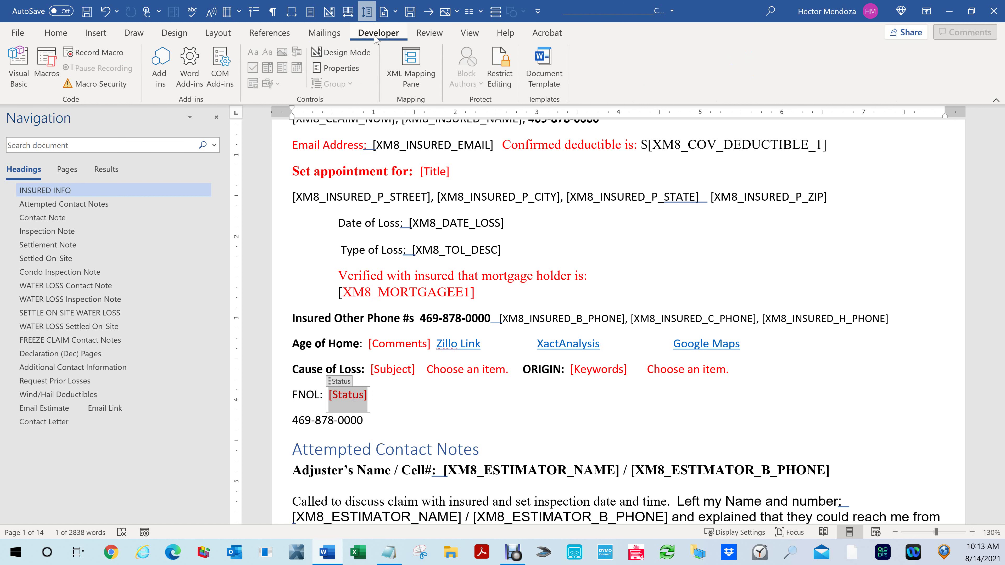
pyautogui.click(345, 56)
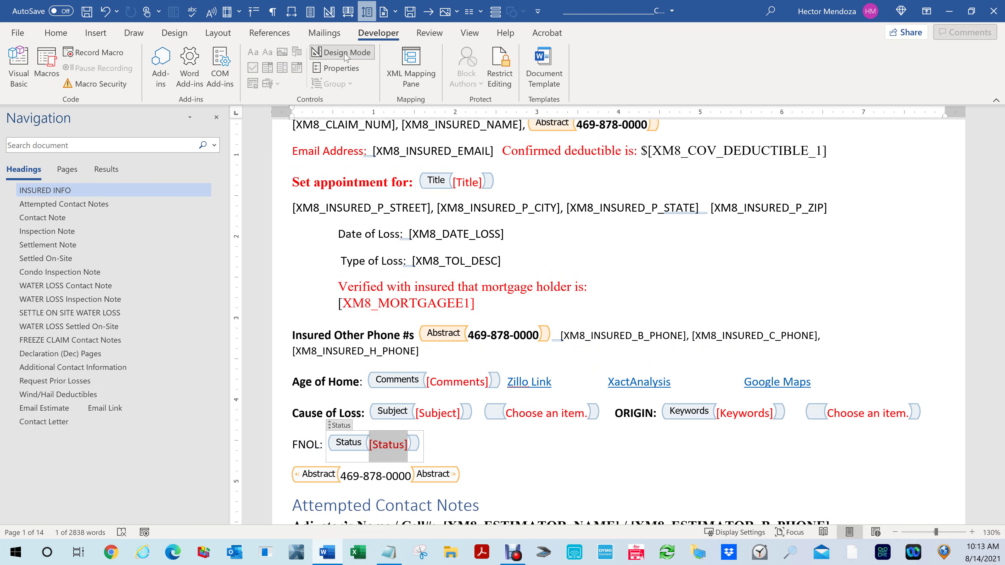
# - Change the Status control's placeholder text on the FNOL line to [FNOL]
pyautogui.click(383, 446)
pyautogui.moveTo(373, 446); pyautogui.dragTo(403, 446)
pyautogui.click(459, 475)
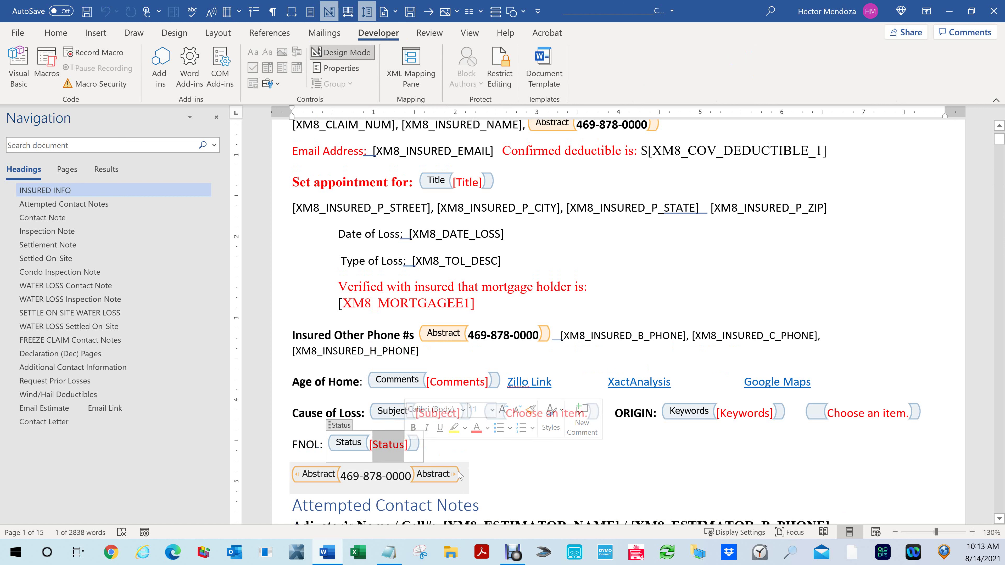
pyautogui.write('FNOL')
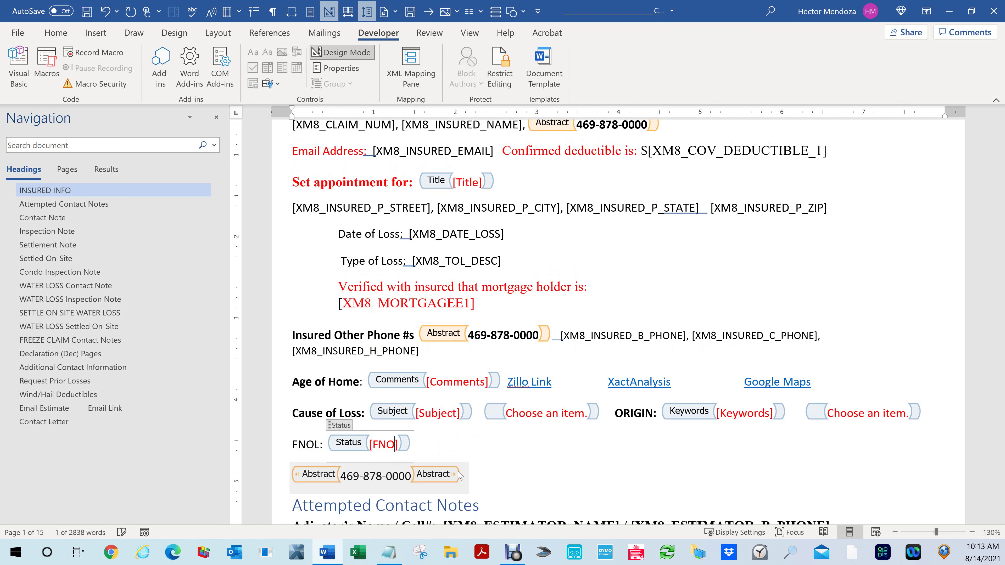
pyautogui.scroll(-1, 459, 475)
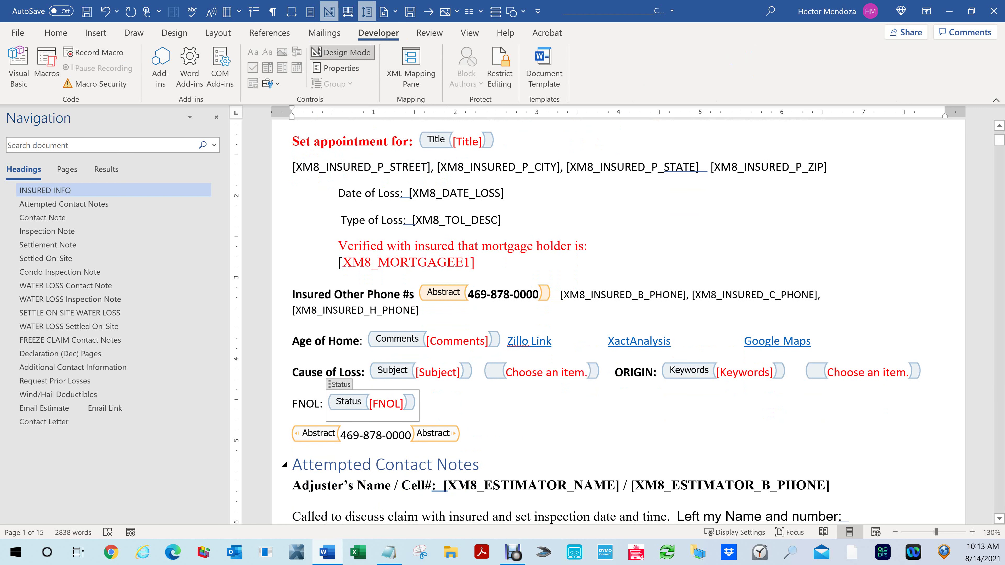
pyautogui.click(480, 465)
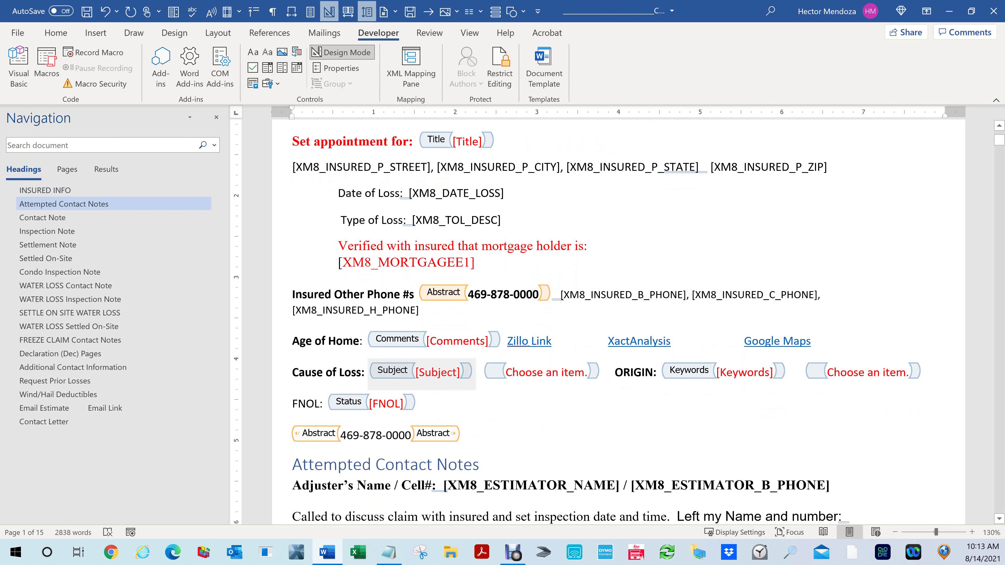
# - Change the Subject control's placeholder text on the Cause of Loss line to [Cause of Loss]
pyautogui.click(419, 372)
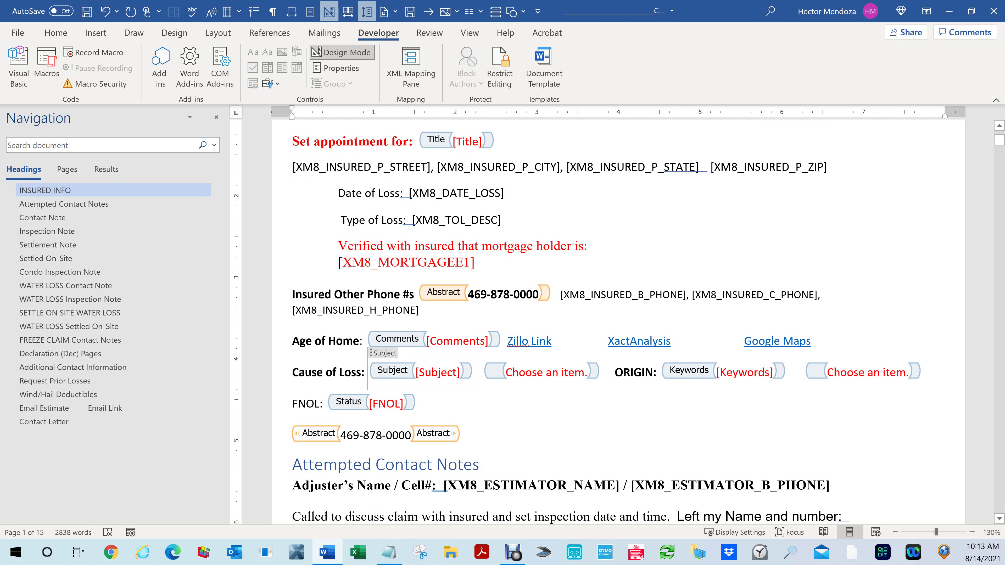
pyautogui.moveTo(419, 372); pyautogui.dragTo(451, 384)
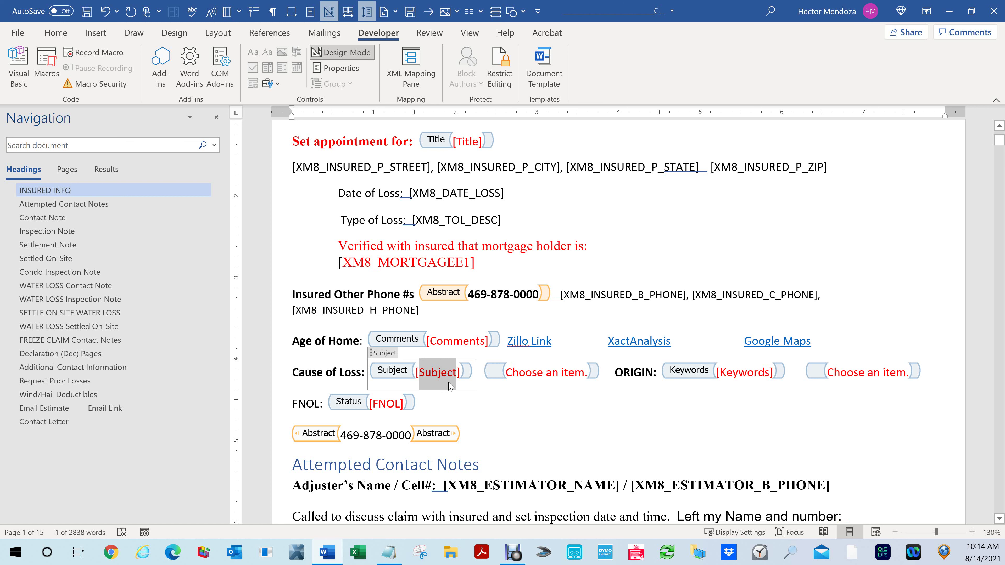
pyautogui.write('C')
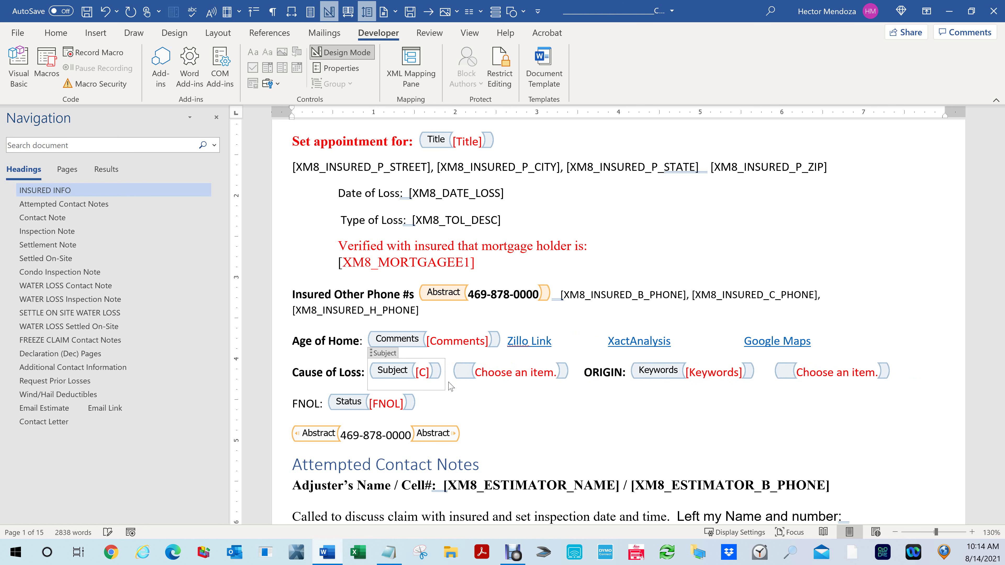
pyautogui.write('A')
pyautogui.press('BackSpace')
pyautogui.write('suse of')
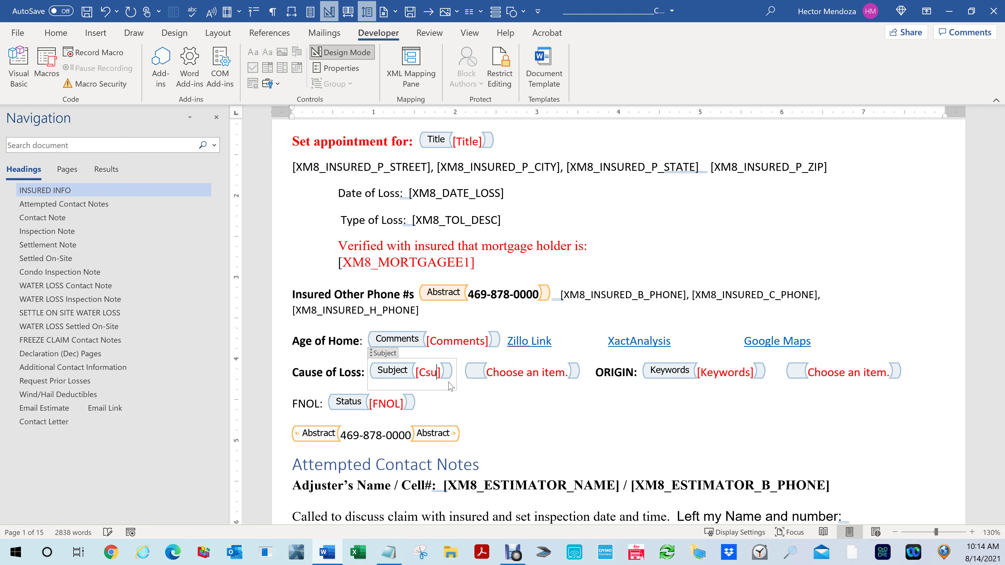
pyautogui.write(' Loss')
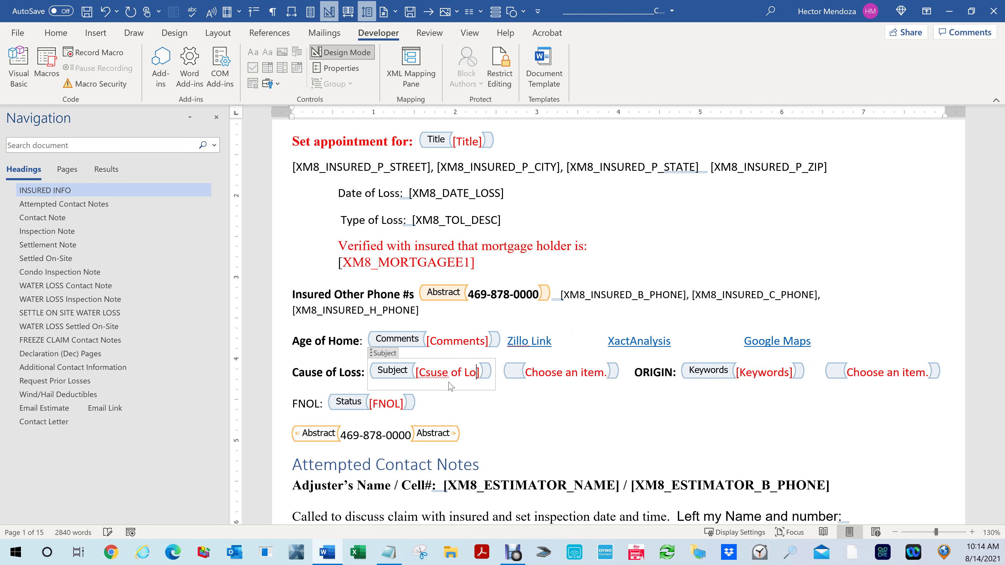
pyautogui.moveTo(426, 374); pyautogui.dragTo(449, 376)
pyautogui.write('ause')
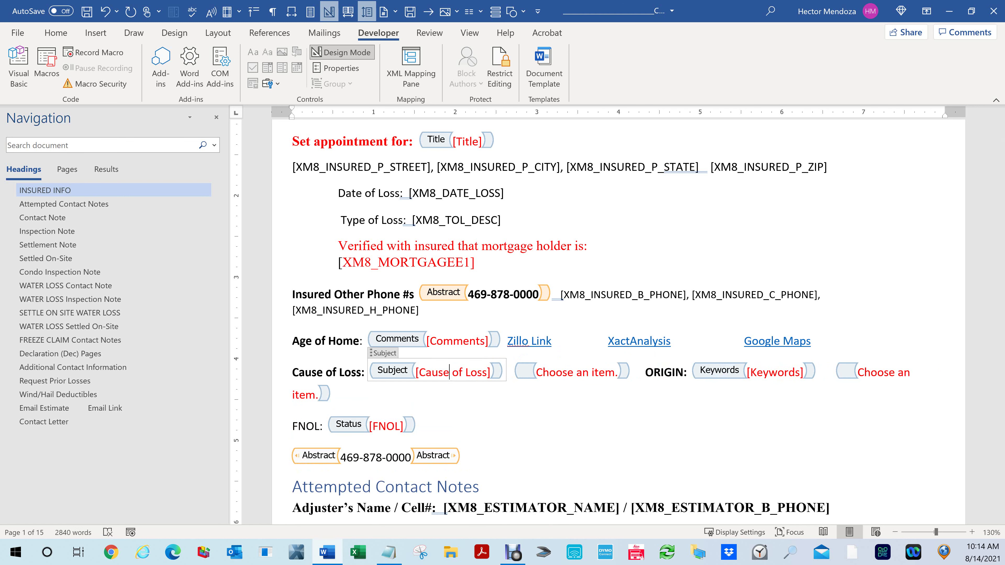
pyautogui.click(509, 413)
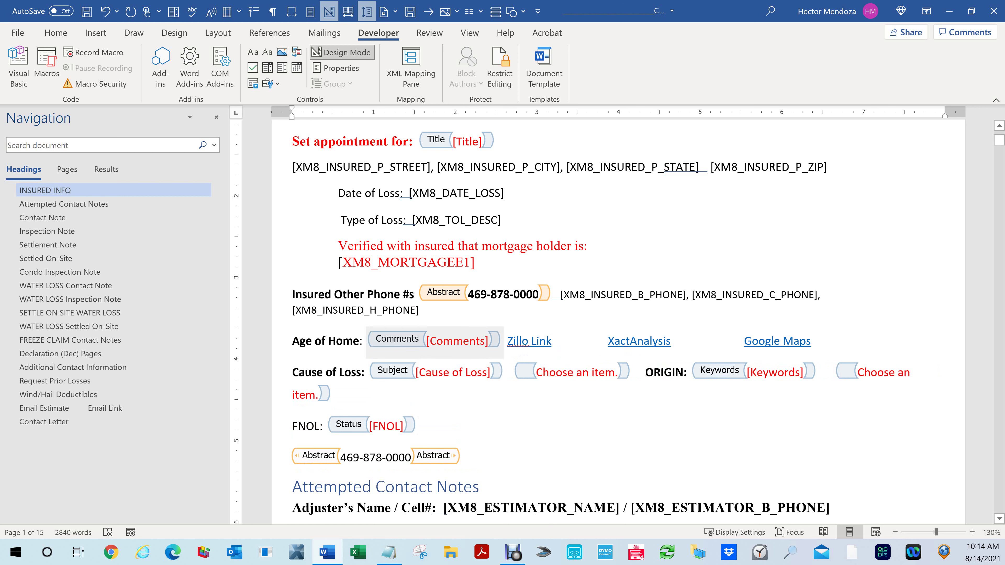
# - Change the Comments control's placeholder text on the Age of Home line to [Age of Home]
pyautogui.click(453, 340)
pyautogui.moveTo(429, 341); pyautogui.dragTo(485, 341)
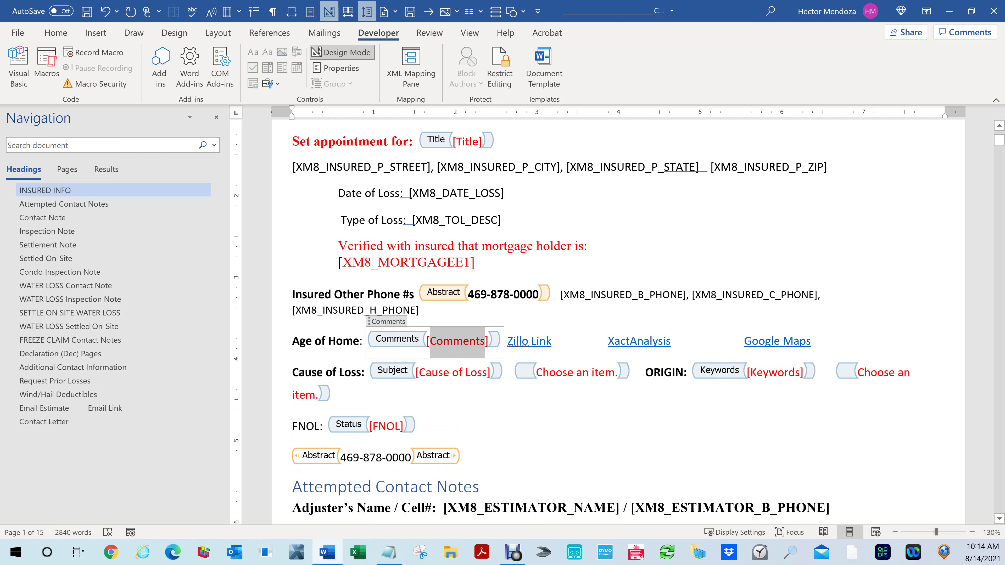
pyautogui.write('Age of ')
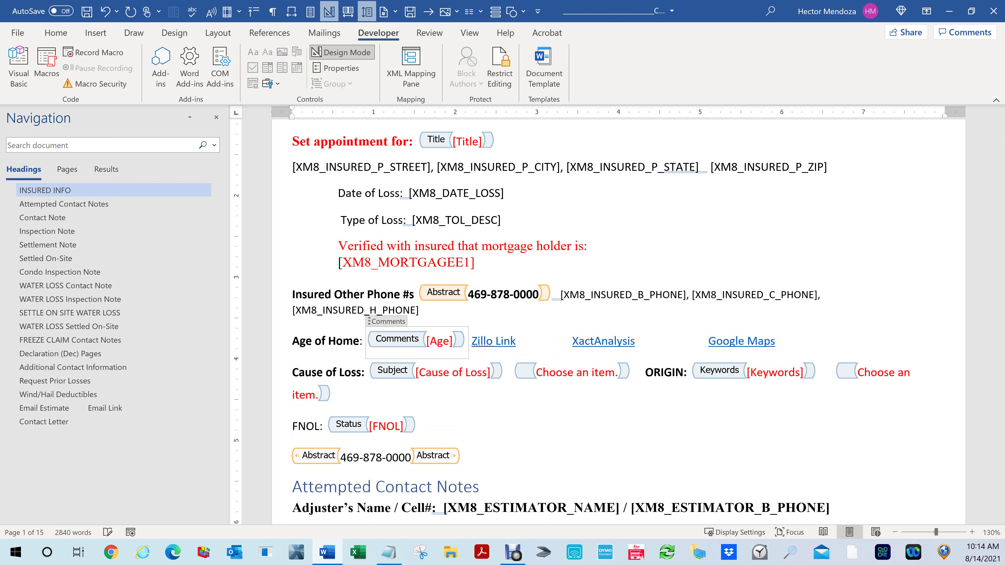
pyautogui.write('Home')
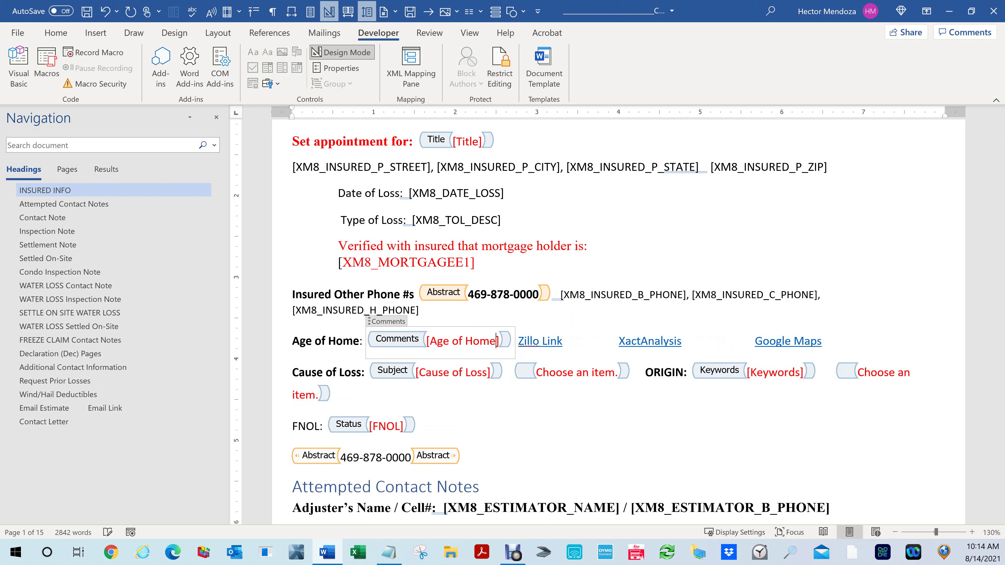
# - Change the Title control's placeholder text on the Set appointment for line to [Set Appointment for]
pyautogui.scroll(3, 562, 317)
pyautogui.click(465, 264)
pyautogui.moveTo(456, 264); pyautogui.dragTo(478, 264)
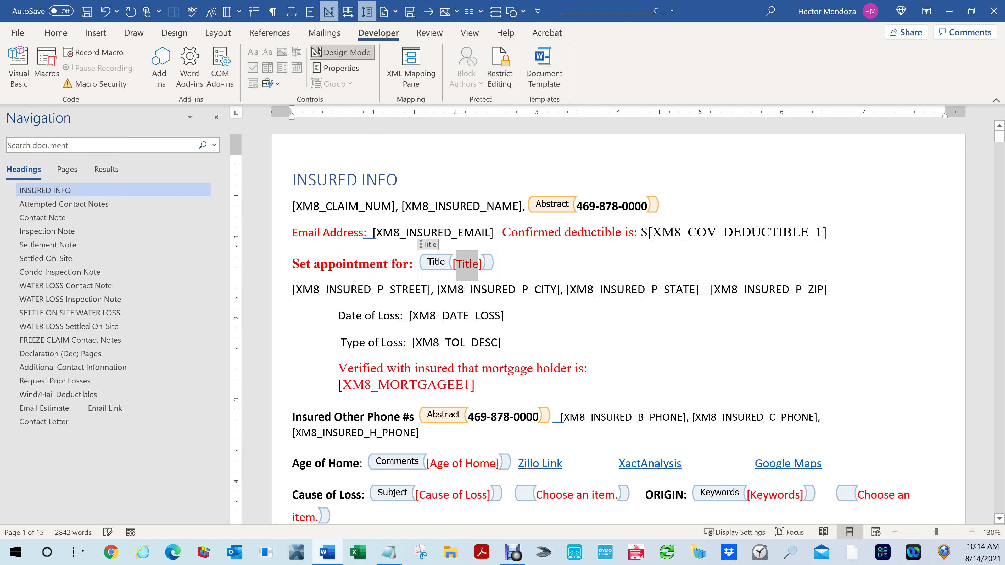
pyautogui.write('Set App')
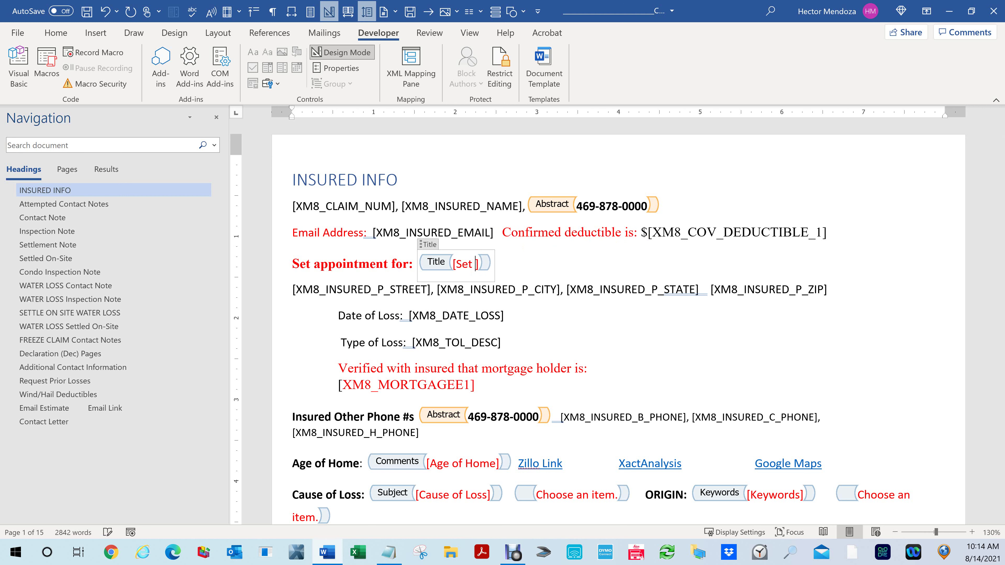
pyautogui.write('ointmen')
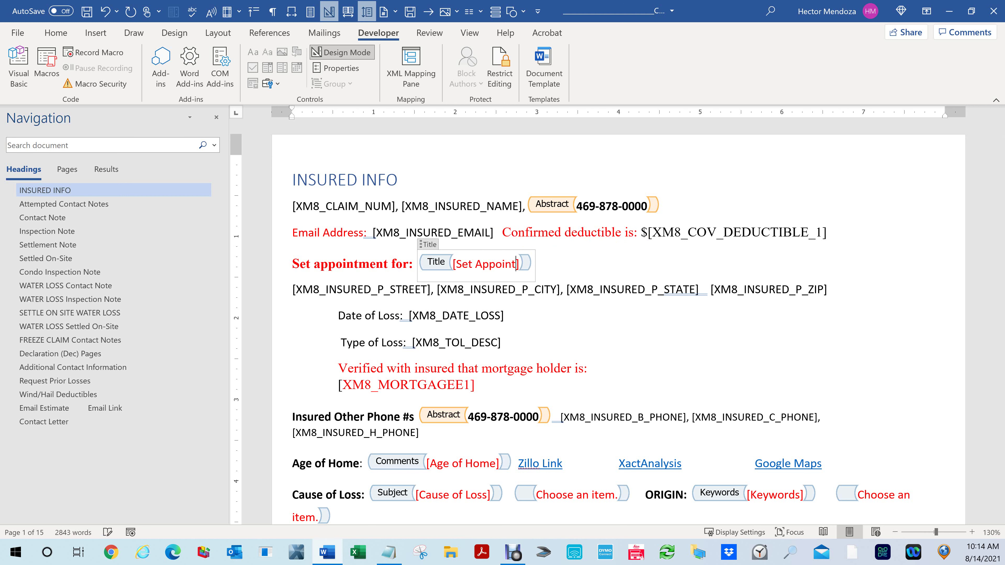
pyautogui.write('t for')
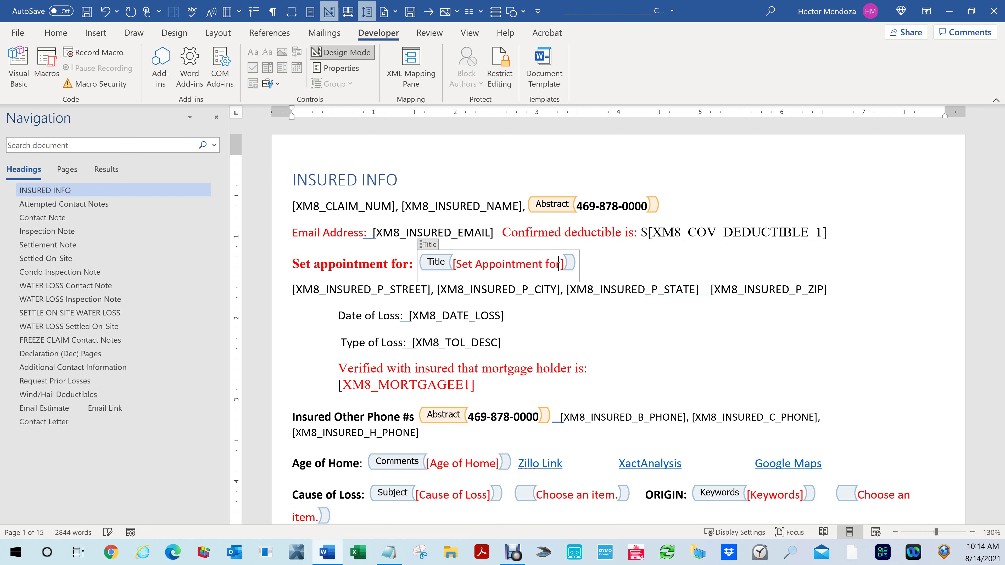
pyautogui.click(502, 343)
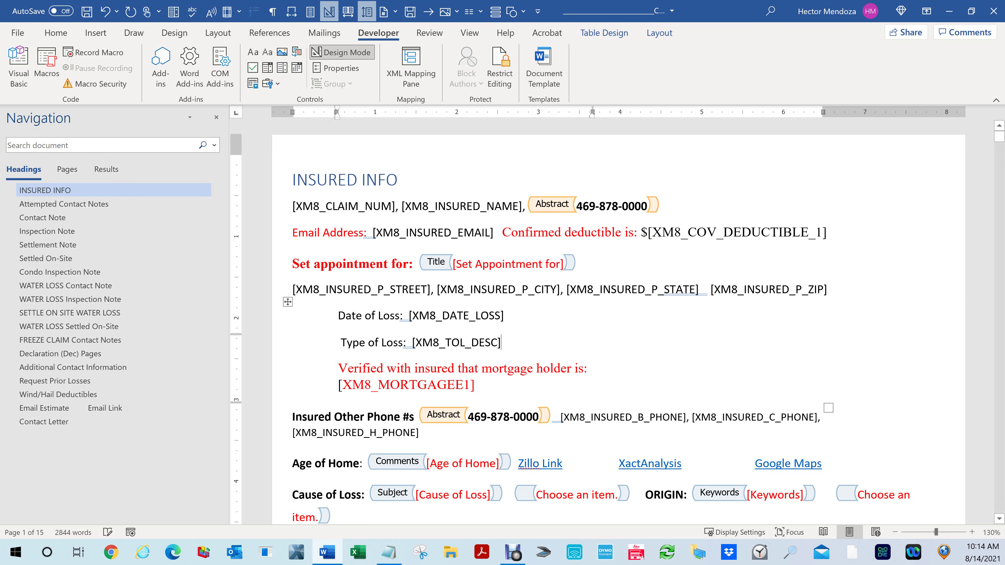
# - Turn off Design Mode for the document's content controls
pyautogui.click(539, 205)
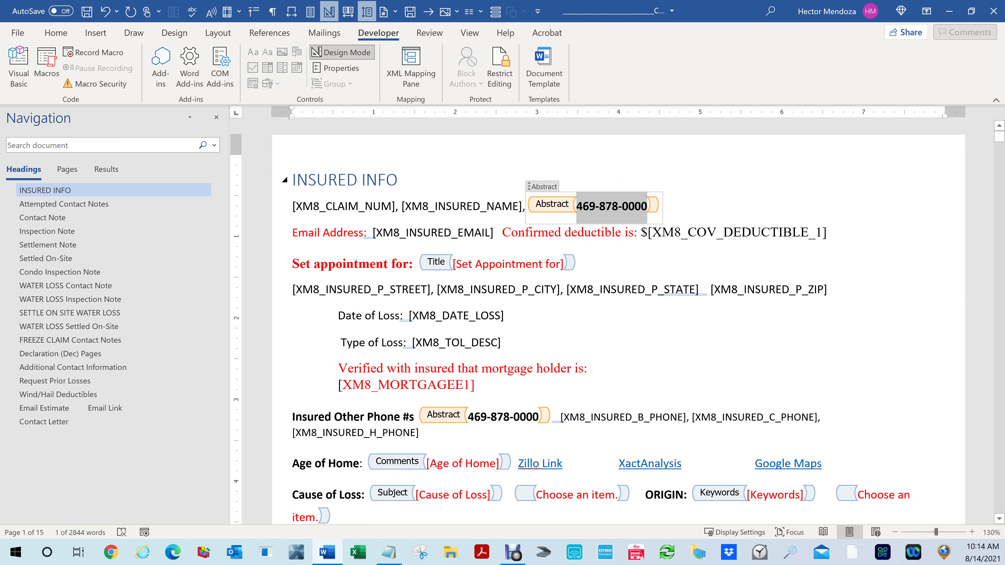
pyautogui.click(623, 178)
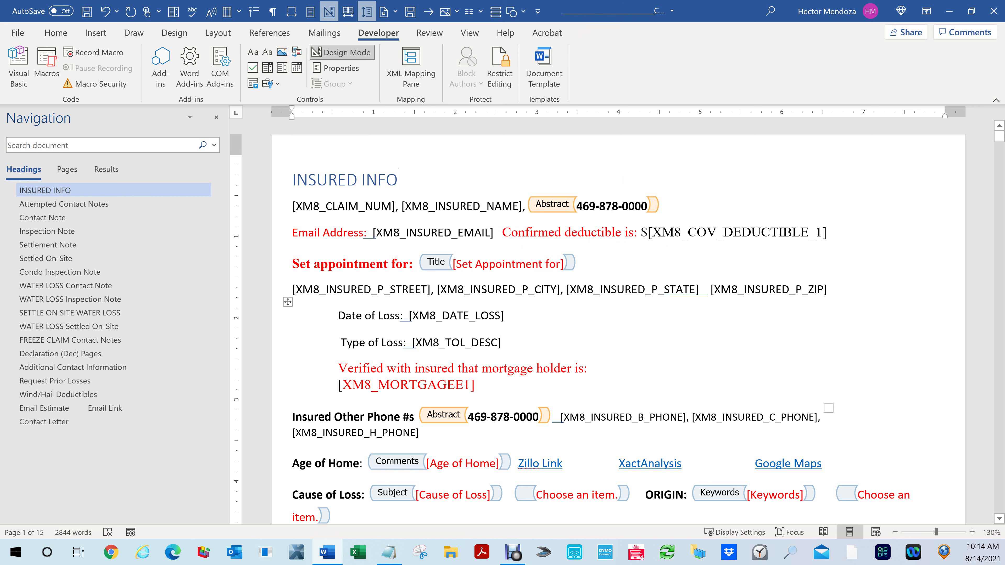
pyautogui.click(548, 343)
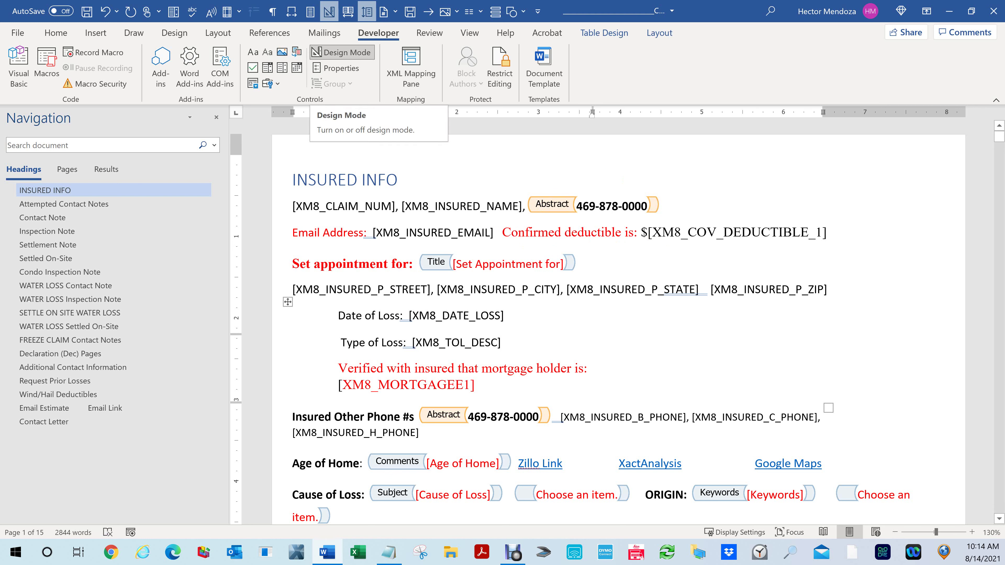
pyautogui.scroll(-3, 544, 429)
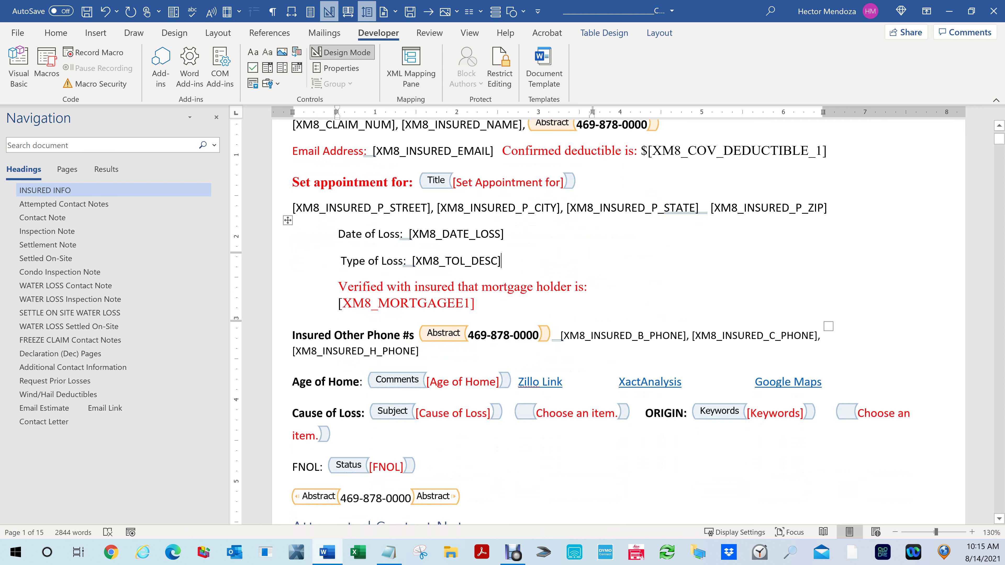
pyautogui.hotkey('ctrl', 'Home')
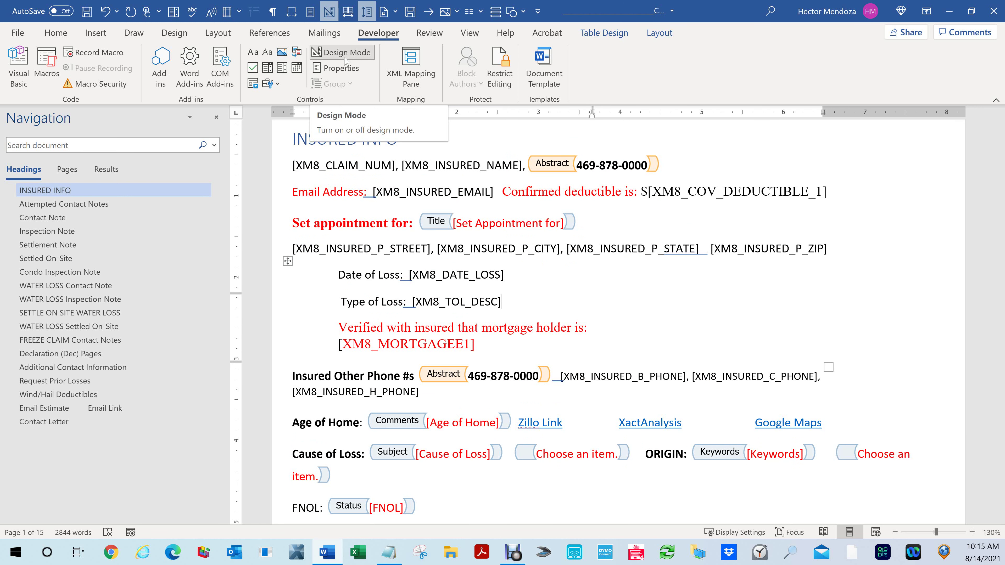
pyautogui.click(340, 57)
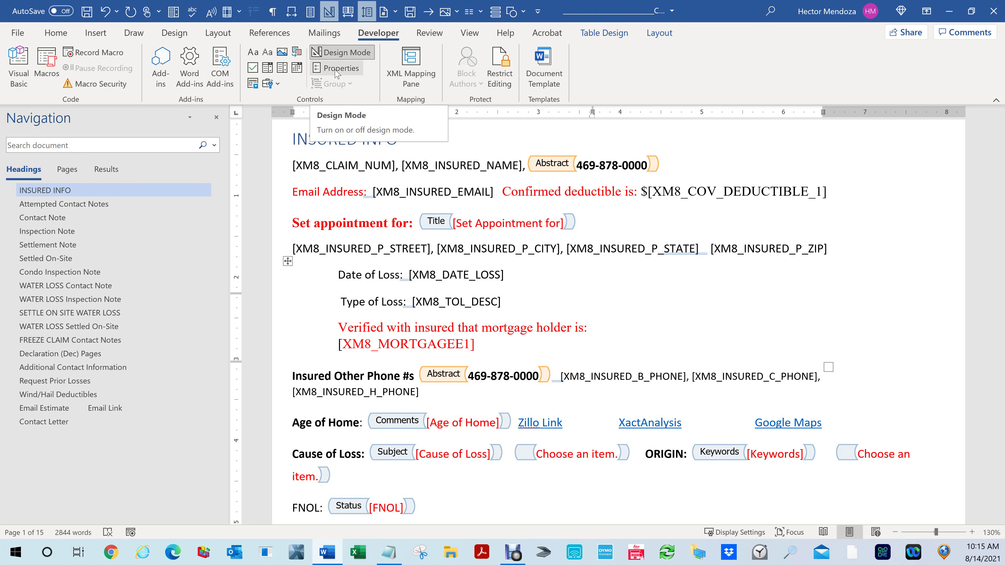
pyautogui.click(341, 55)
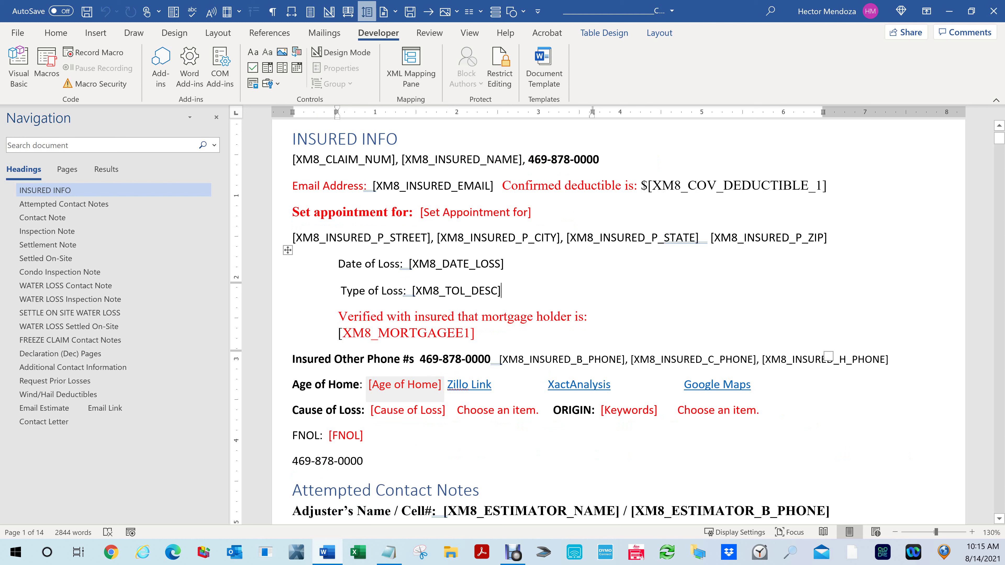
# - Save and close the claim notes document, and reopen it
pyautogui.scroll(-3, 629, 293)
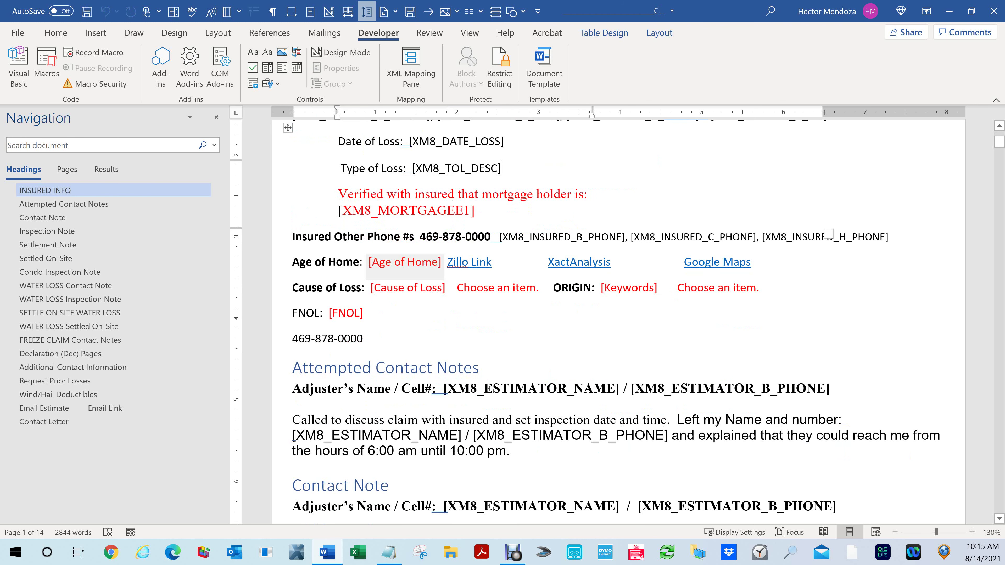
pyautogui.press('Tab')
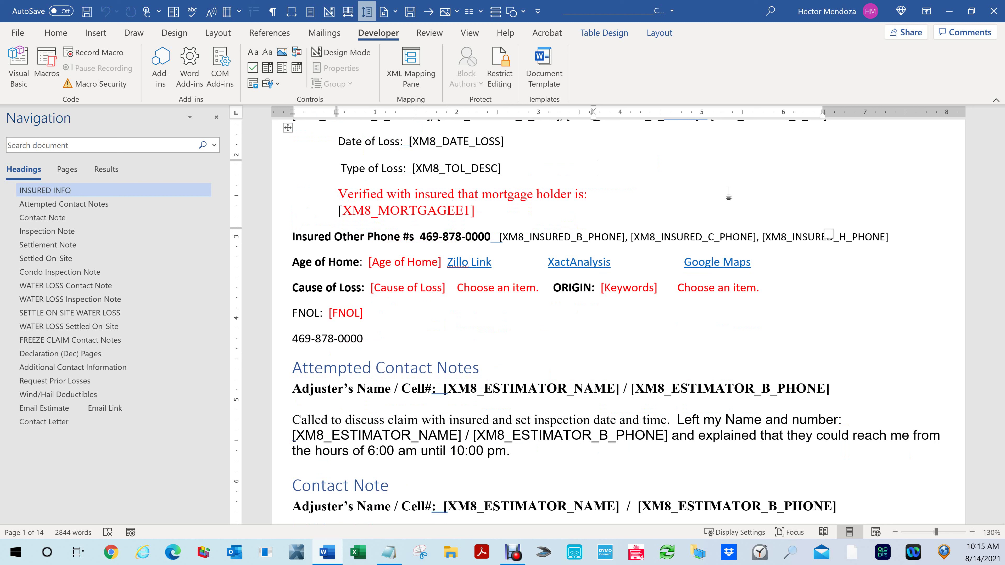
pyautogui.hotkey('ctrl', 's')
pyautogui.click(994, 12)
pyautogui.doubleClick(470, 250)
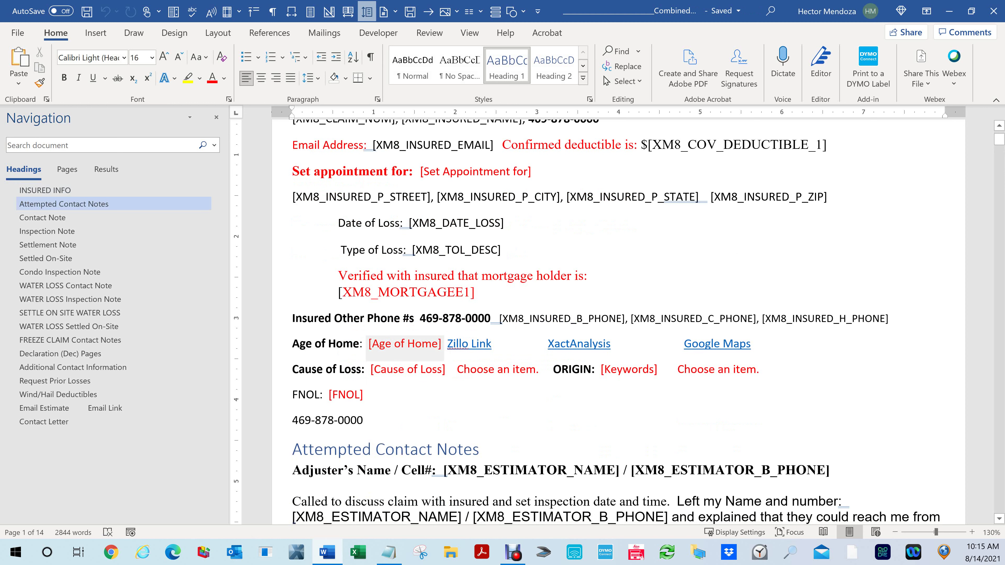
# - Examine the linked property placeholders in the note sections down to SETTLE ON SITE WATER LOSS, and return to the INSURED INFO section
pyautogui.scroll(-10, 412, 390)
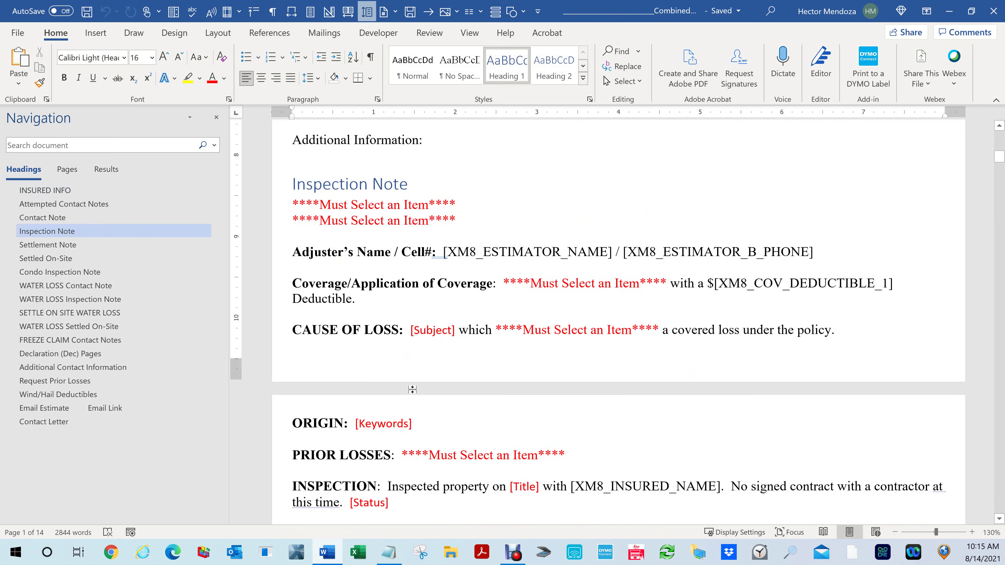
pyautogui.scroll(-20, 413, 390)
pyautogui.scroll(-10, 412, 390)
pyautogui.scroll(-8, 617, 316)
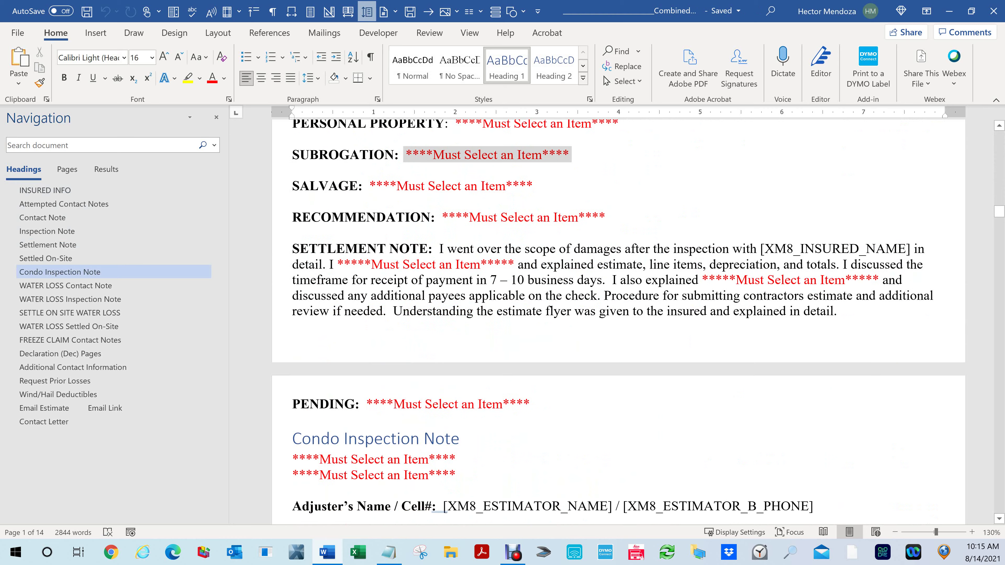
pyautogui.scroll(-18, 617, 317)
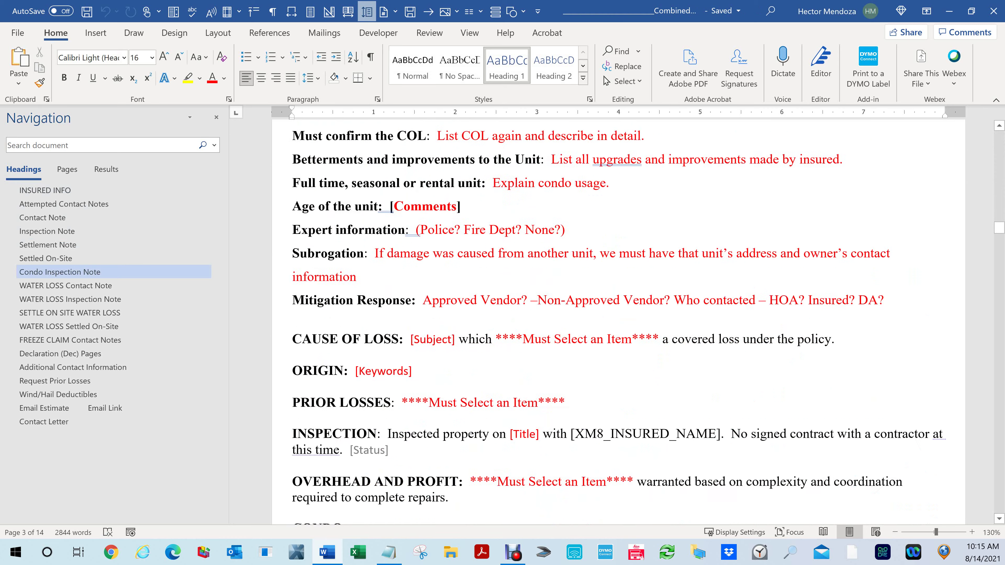
pyautogui.scroll(-10, 617, 317)
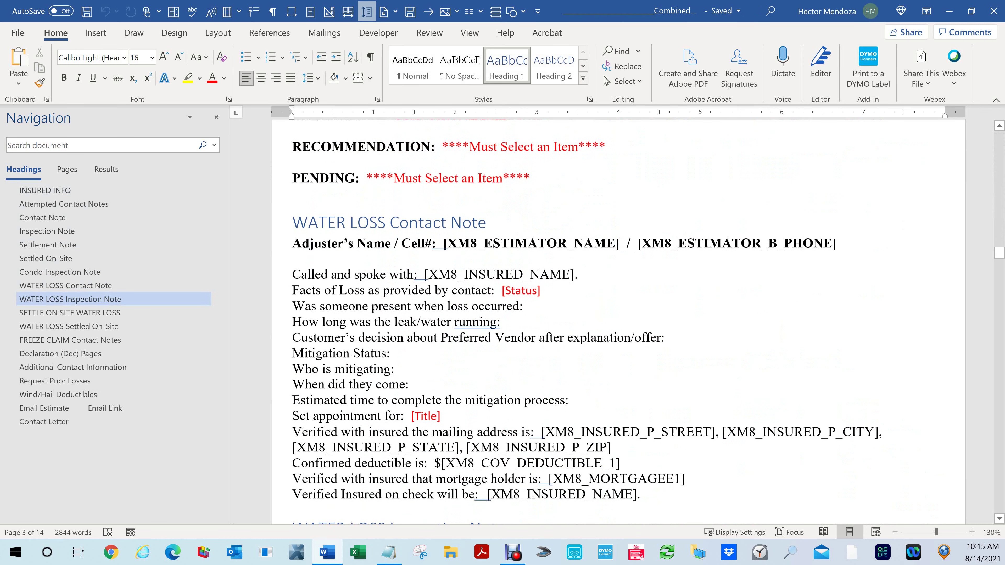
pyautogui.scroll(-8, 491, 358)
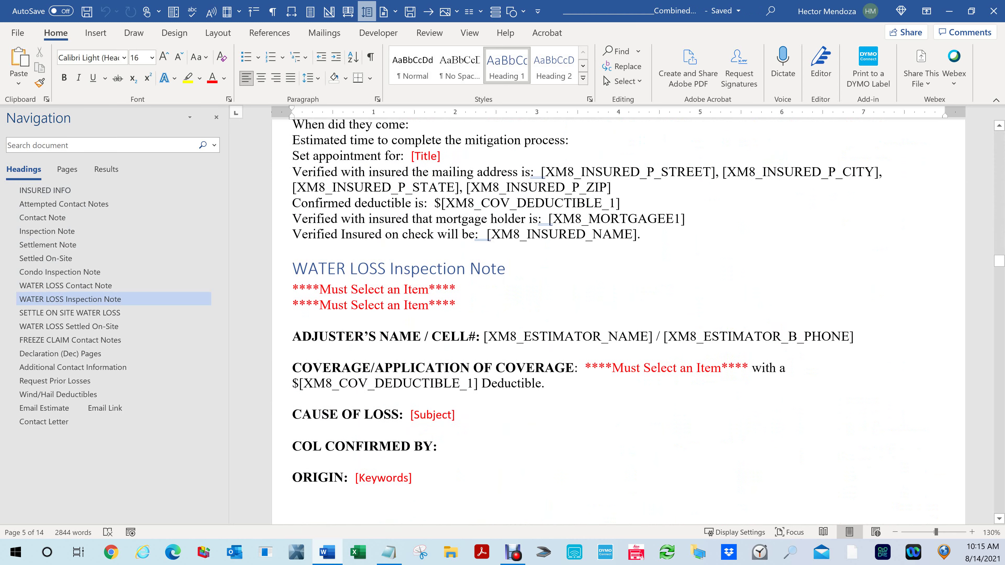
pyautogui.scroll(-10, 490, 358)
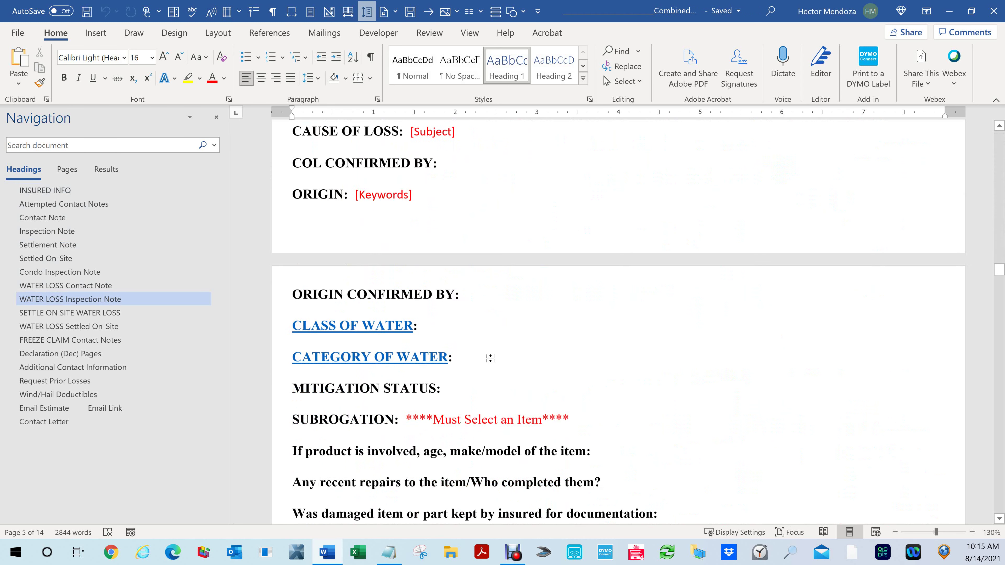
pyautogui.scroll(-20, 617, 317)
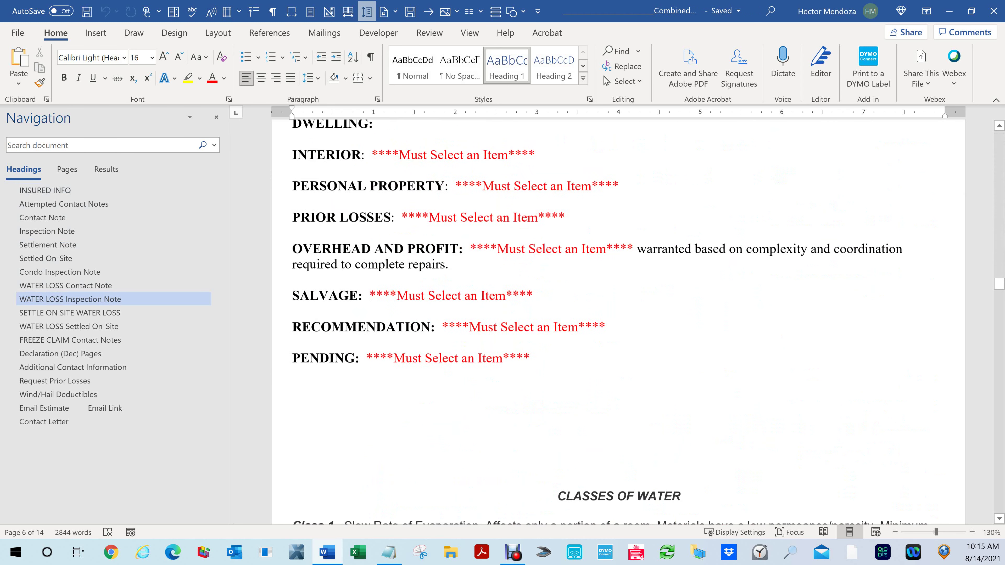
pyautogui.scroll(-20, 617, 317)
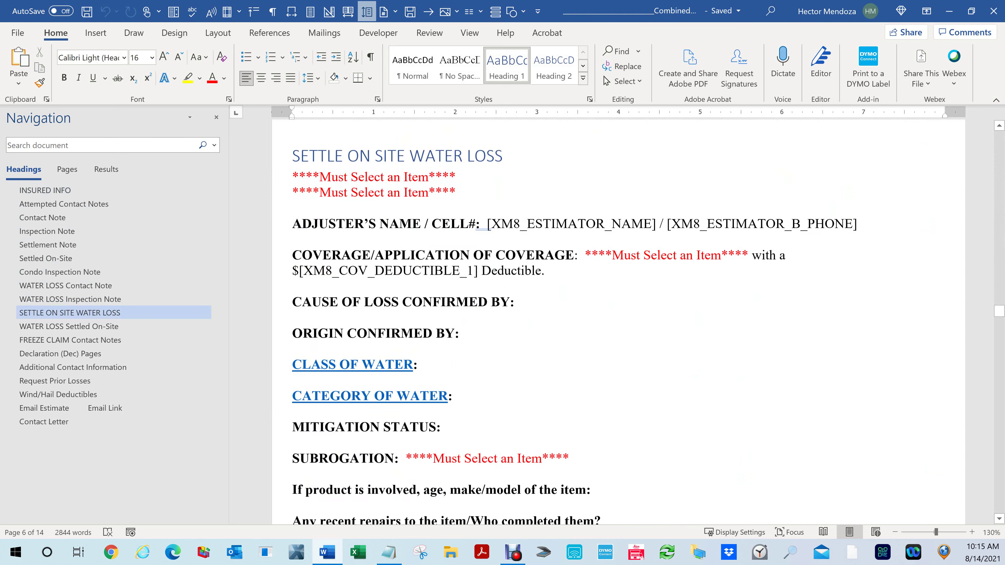
pyautogui.scroll(-16, 617, 316)
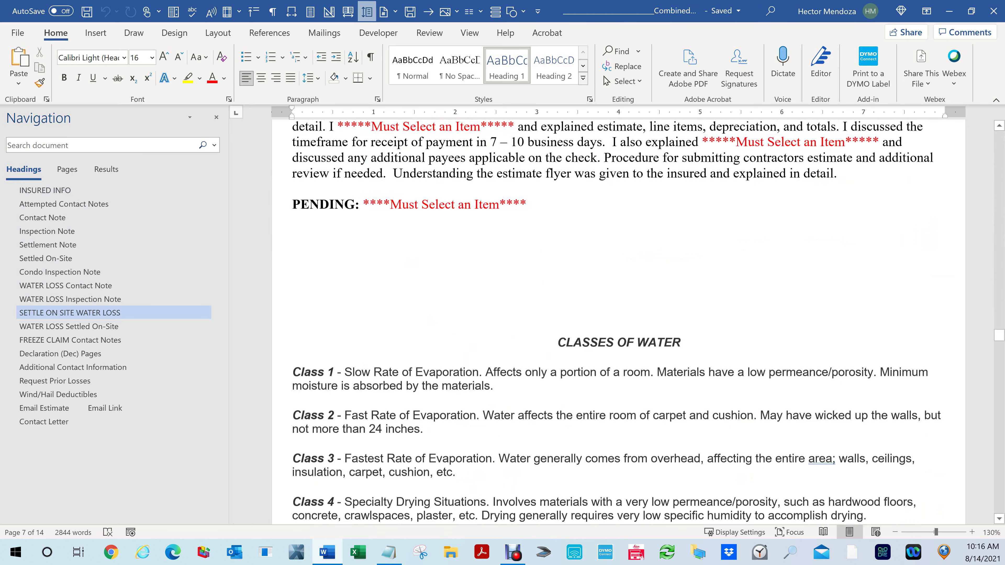
pyautogui.scroll(7, 617, 317)
pyautogui.scroll(20, 617, 317)
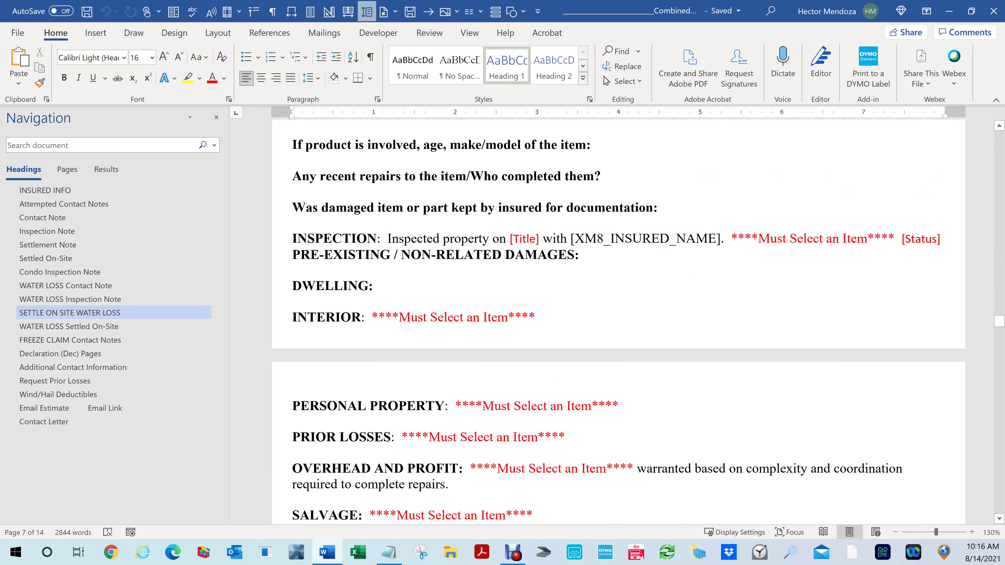
pyautogui.scroll(8, 617, 317)
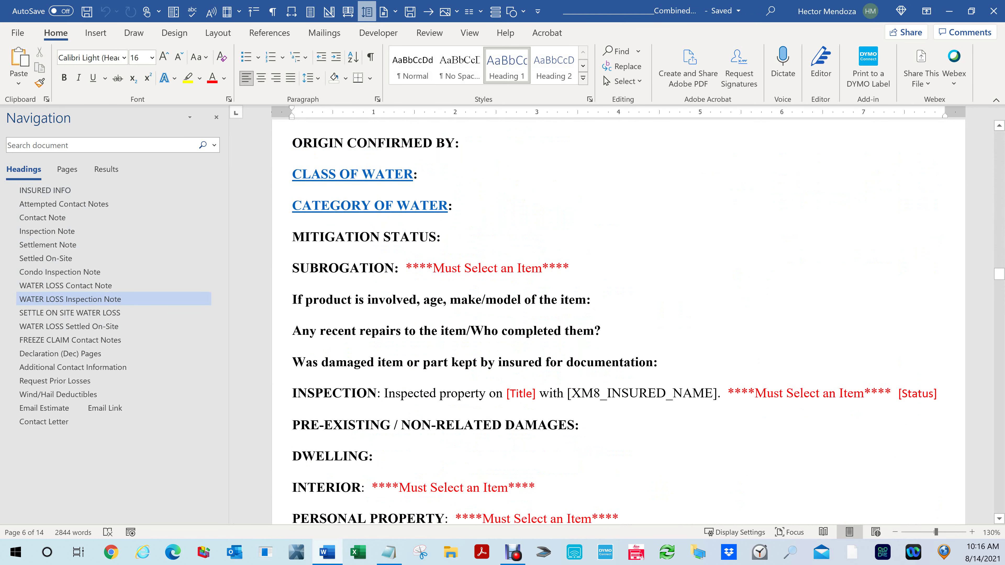
pyautogui.scroll(20, 617, 317)
pyautogui.scroll(20, 617, 317)
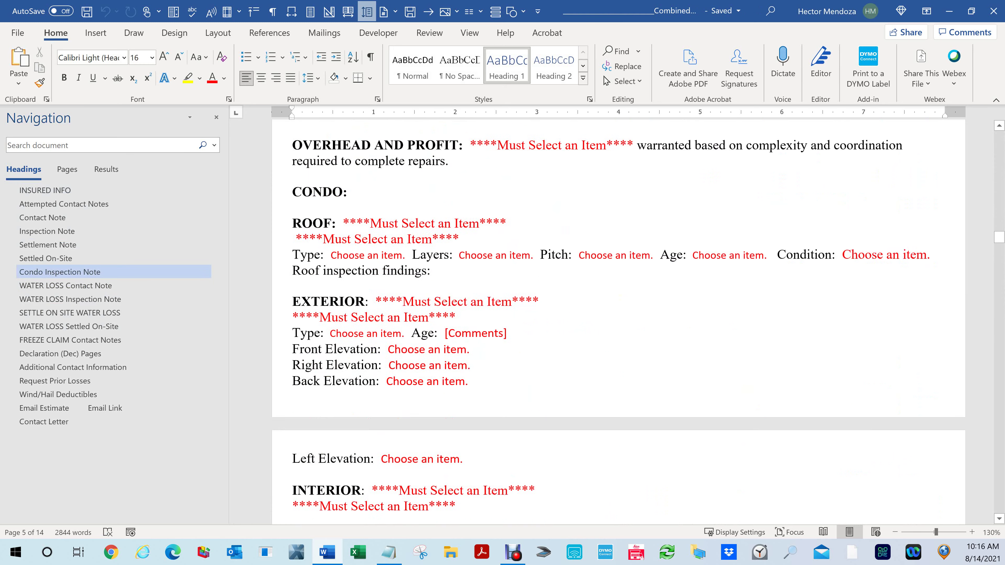
pyautogui.scroll(20, 617, 317)
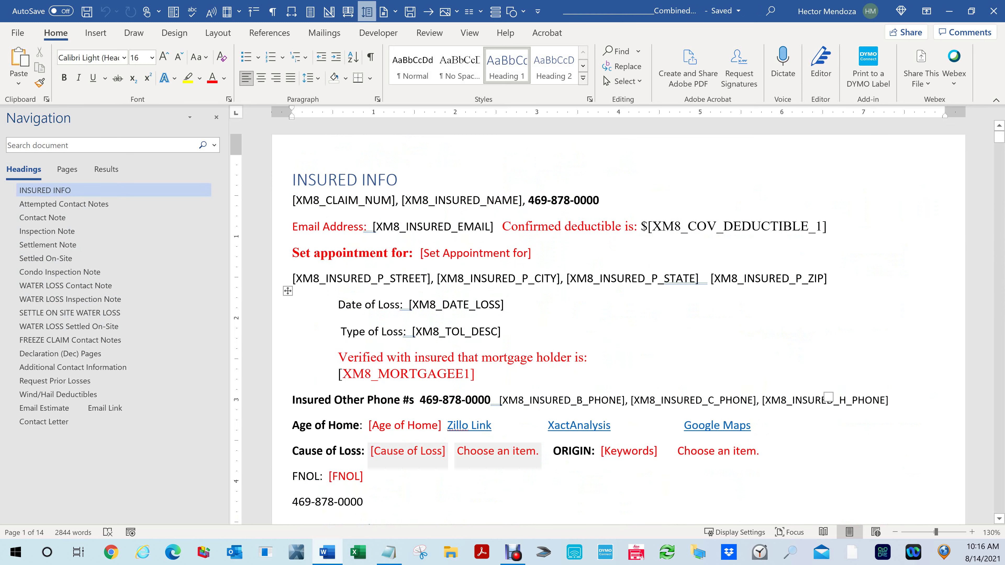
pyautogui.scroll(-2, 407, 455)
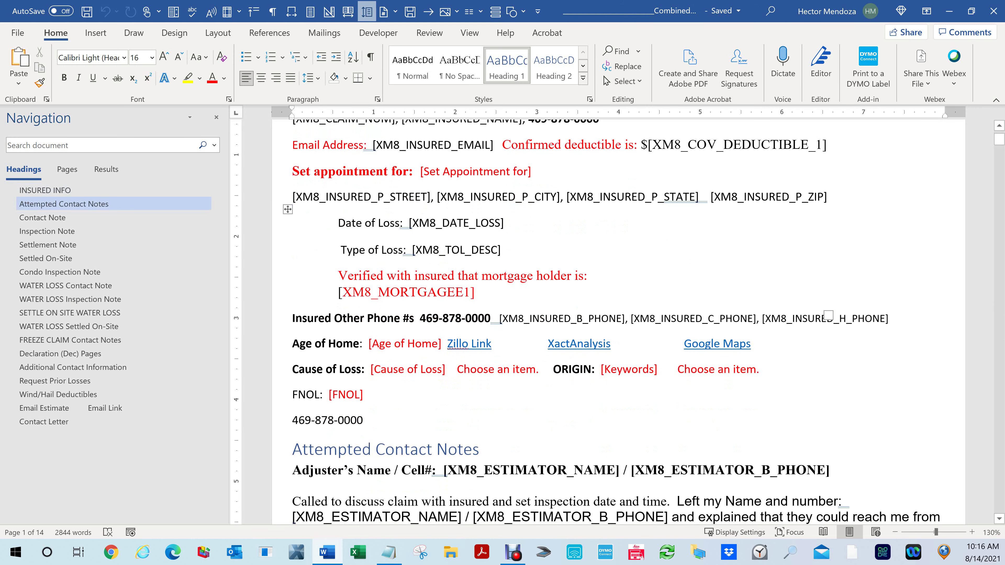
# - Check which property the Age of Home control is linked to, and search the document for "comments"
pyautogui.click(405, 345)
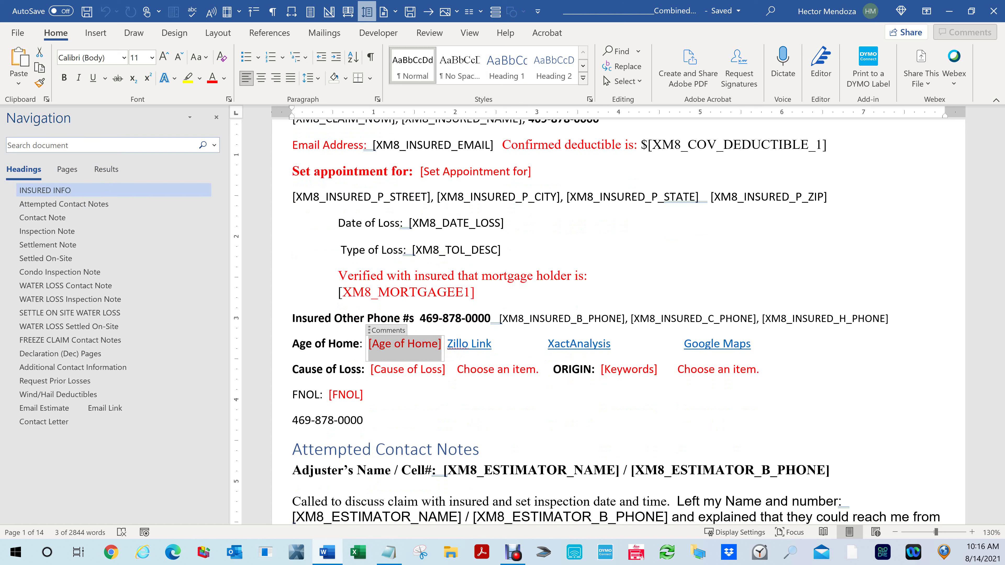
pyautogui.click(83, 145)
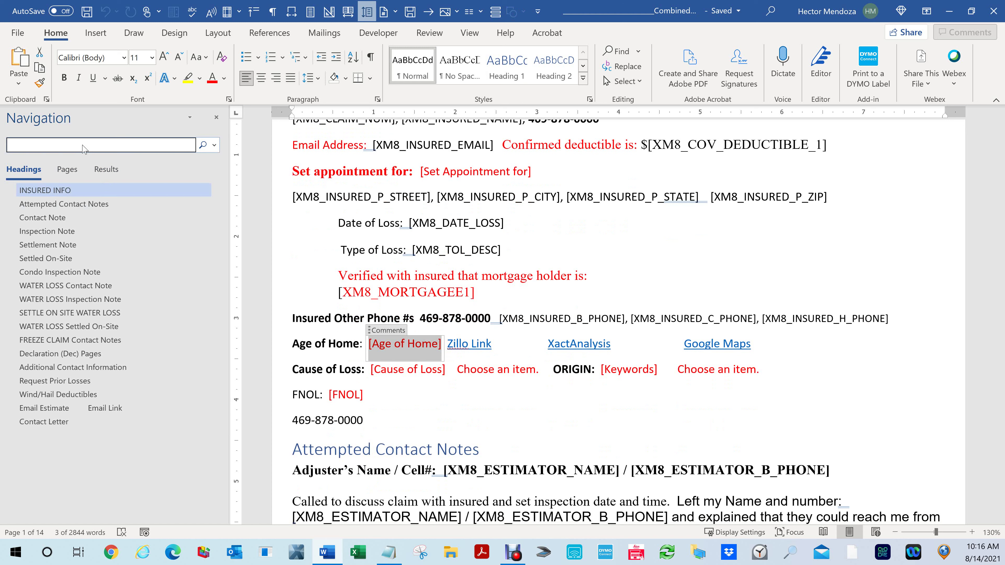
pyautogui.write('comments')
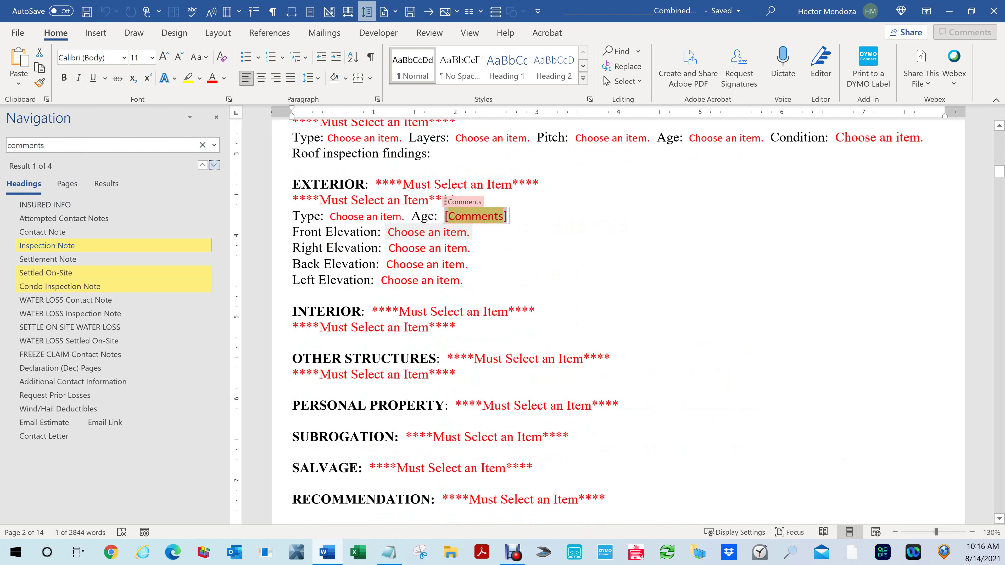
pyautogui.click(489, 248)
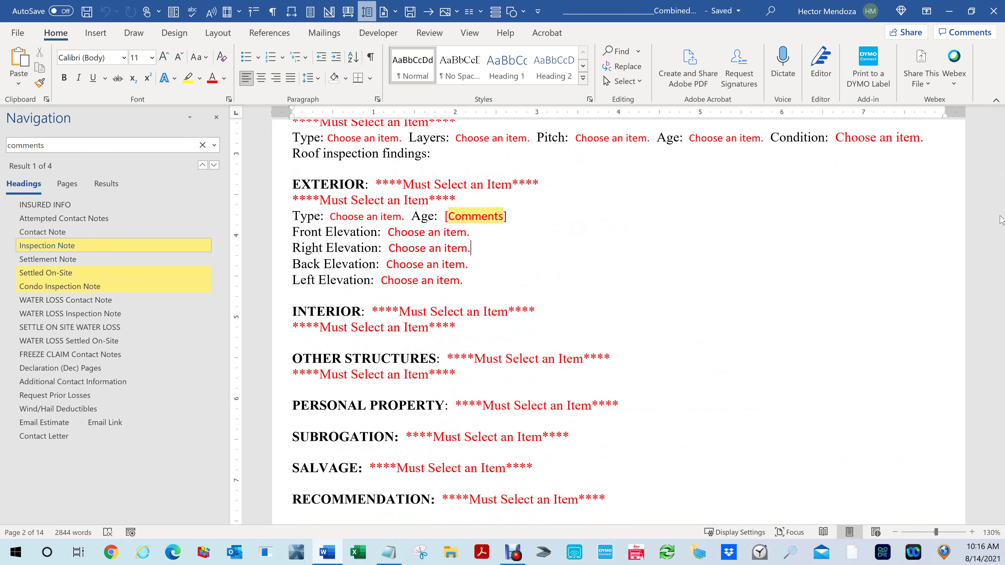
# - Check which properties the Set Appointment for and Age of Home controls in INSURED INFO are linked to
pyautogui.moveTo(999, 174); pyautogui.dragTo(999, 136)
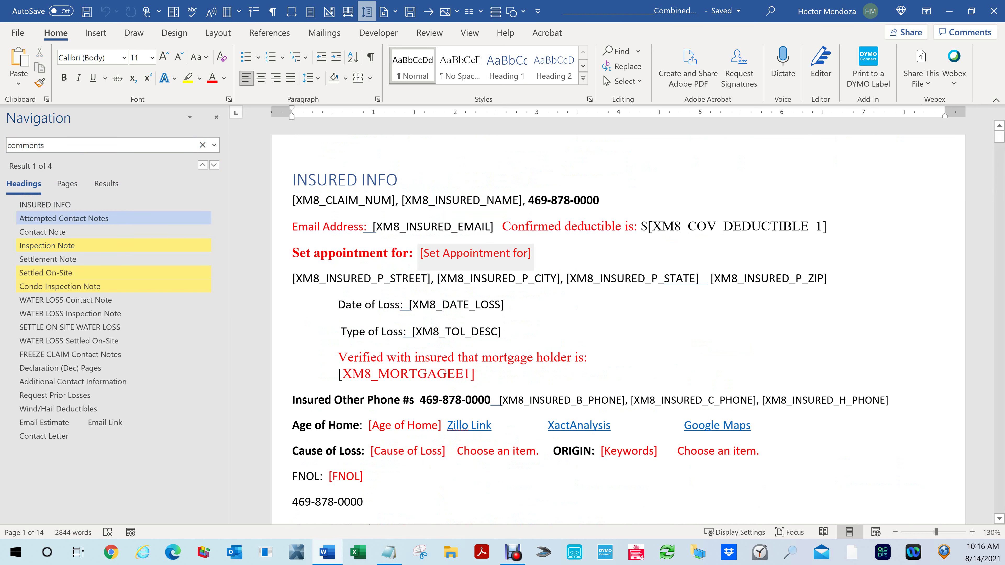
pyautogui.click(475, 253)
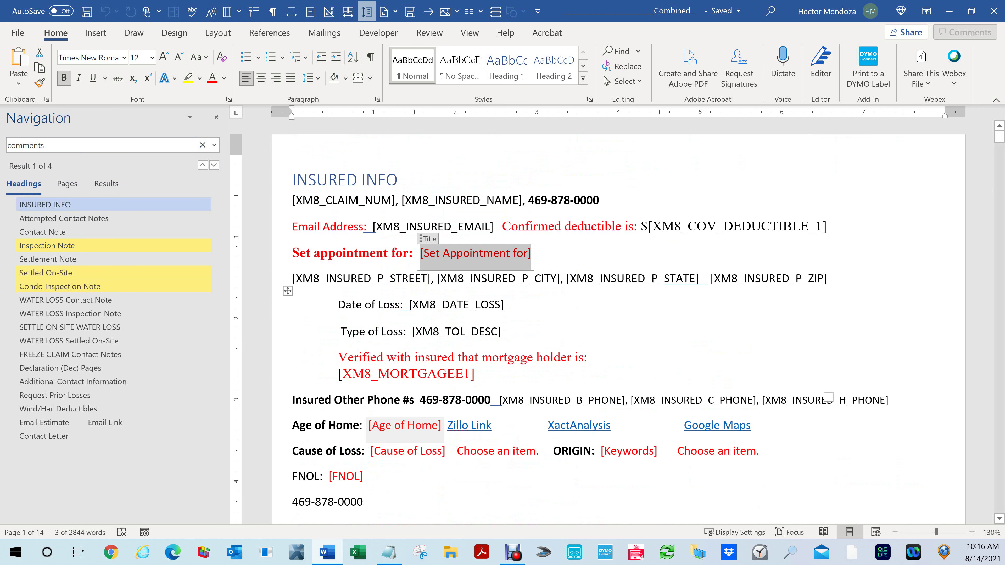
pyautogui.click(405, 425)
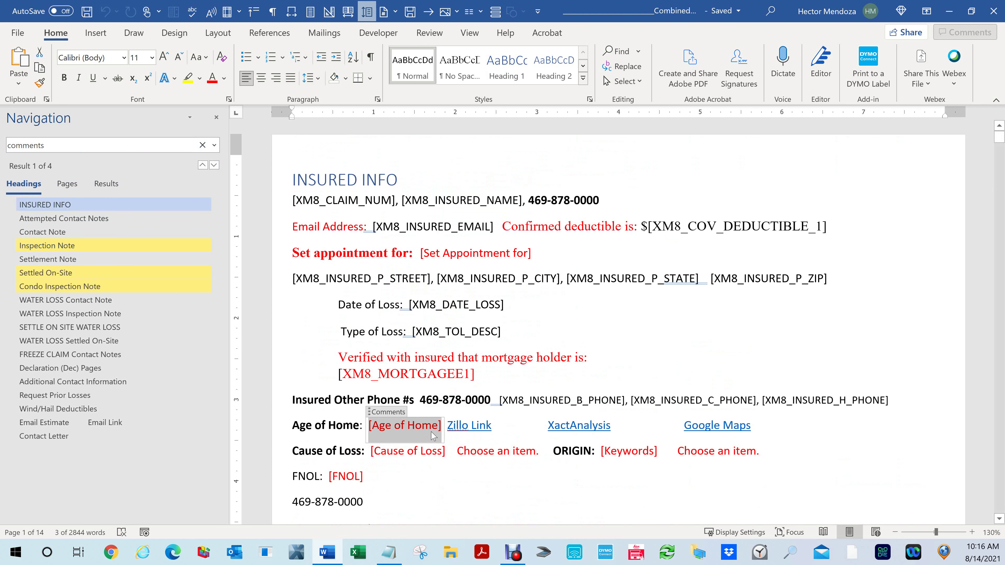
# - Copy the linked Age of Home control and paste it on a new line below the phone number under FNOL
pyautogui.scroll(-2, 495, 360)
pyautogui.click(363, 420)
pyautogui.click(370, 333)
pyautogui.hotkey('ctrl', 'c')
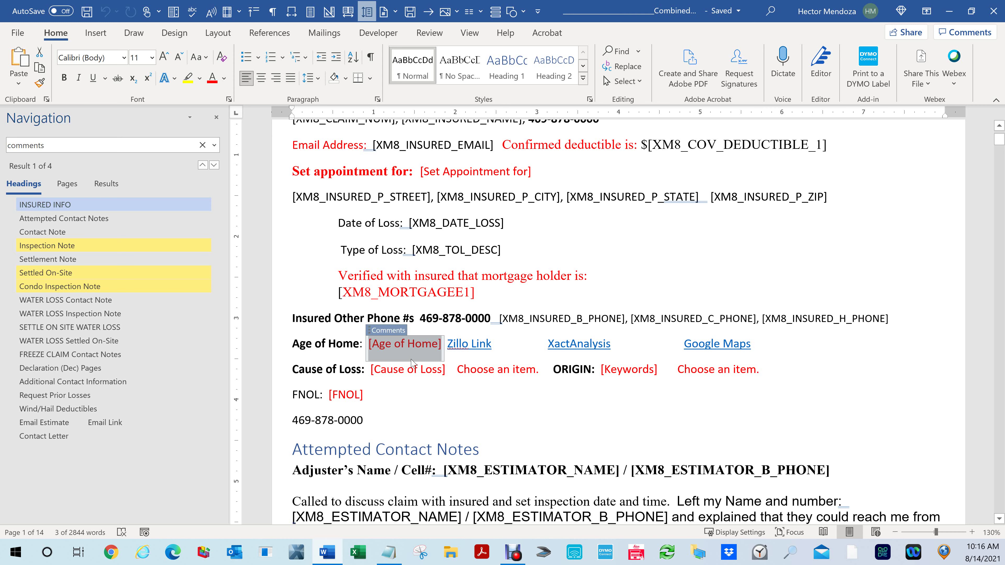
pyautogui.scroll(-4, 411, 368)
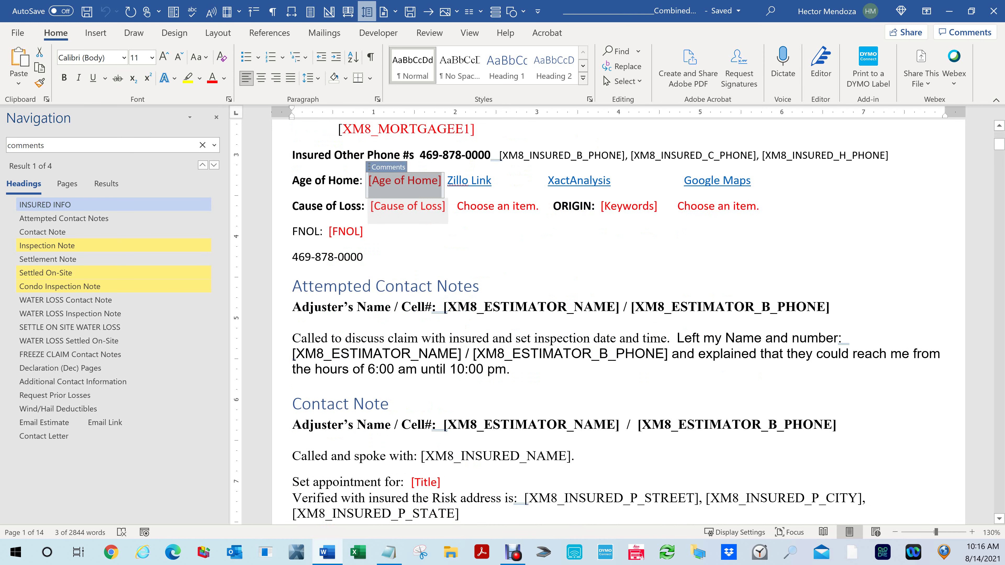
pyautogui.click(363, 257)
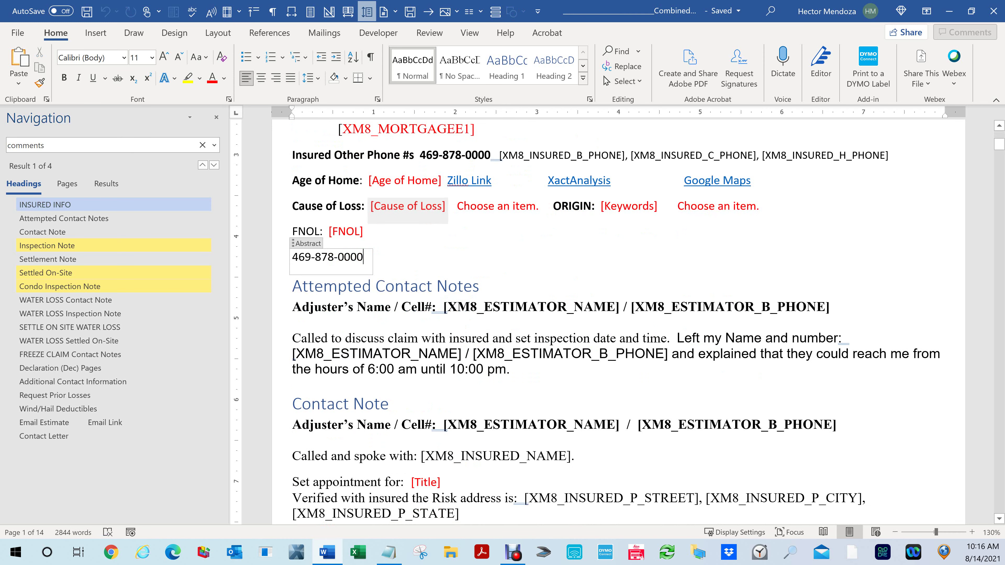
pyautogui.press('Return')
pyautogui.press('Return')
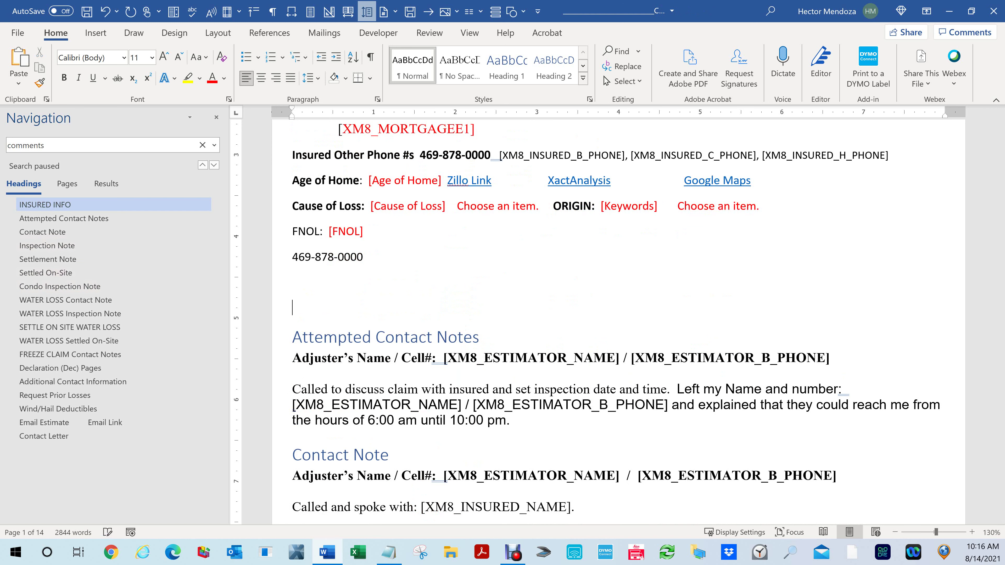
pyautogui.hotkey('ctrl', 'v')
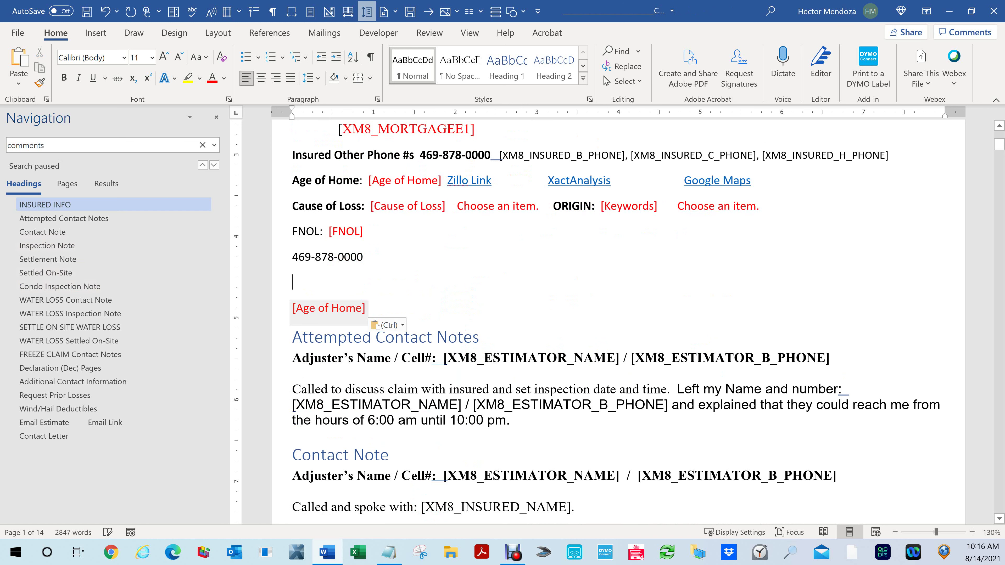
pyautogui.click(293, 282)
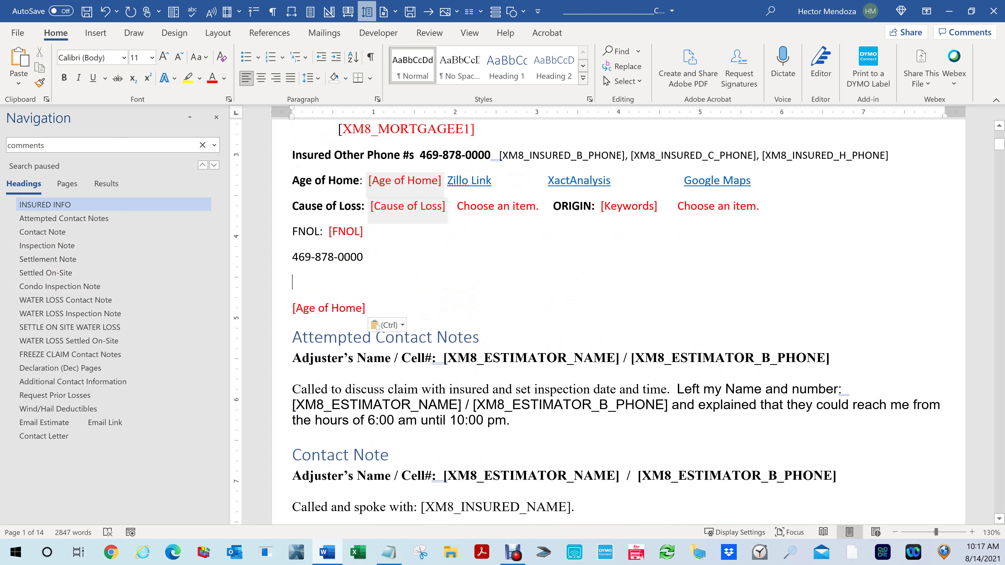
# - Fill the Age of Home control in INSURED INFO with "The house is 12 years old", followed by a line break
pyautogui.click(424, 190)
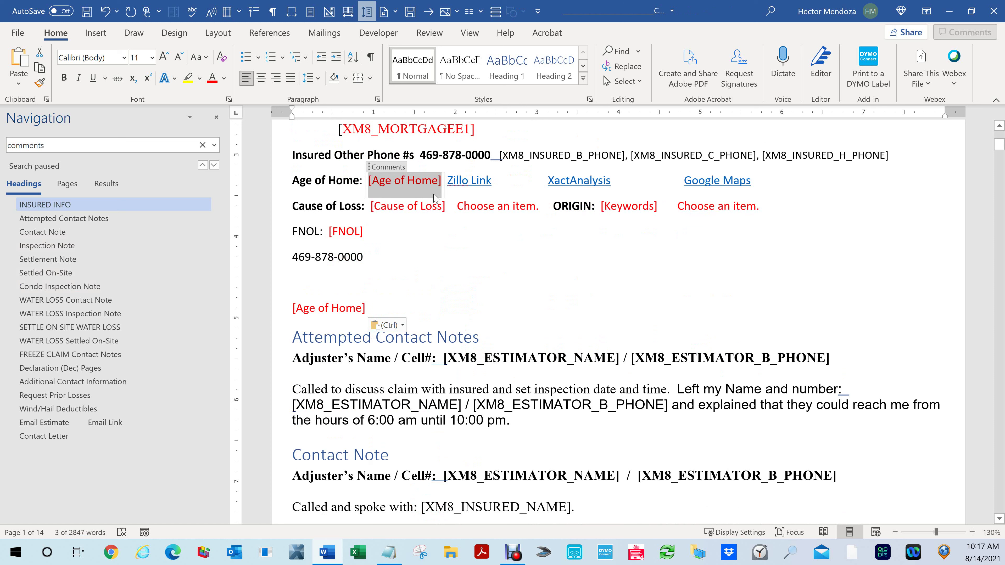
pyautogui.write('The house is ')
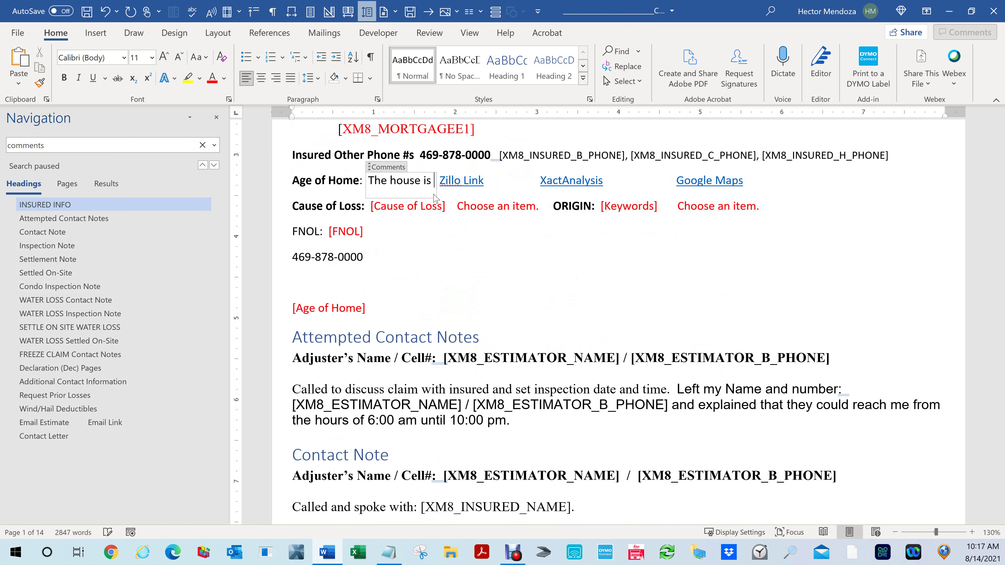
pyautogui.write('12 yo')
pyautogui.write('ur')
pyautogui.press('BackSpace')
pyautogui.press('BackSpace')
pyautogui.press('BackSpace')
pyautogui.write('ears ')
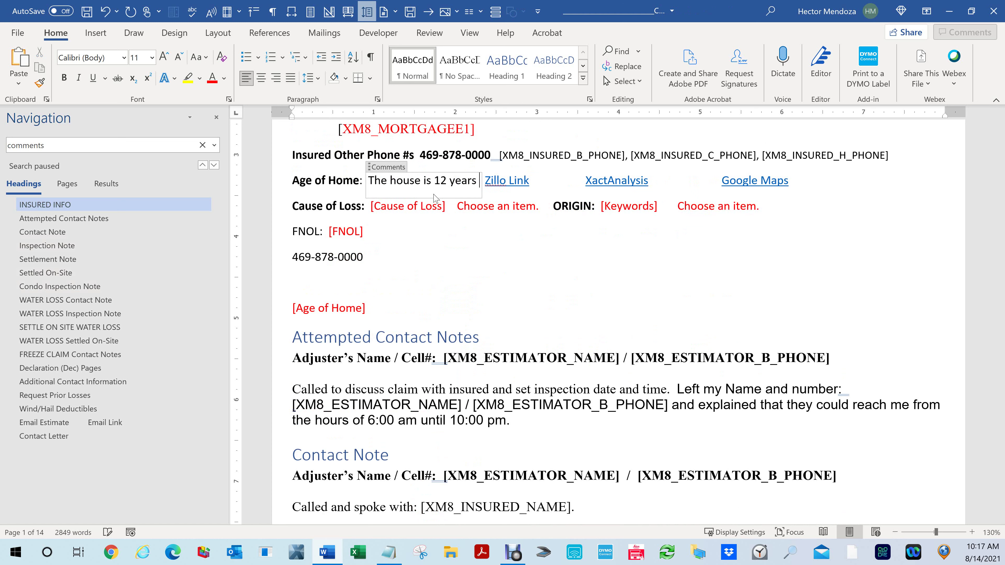
pyautogui.write('old')
pyautogui.press('Return')
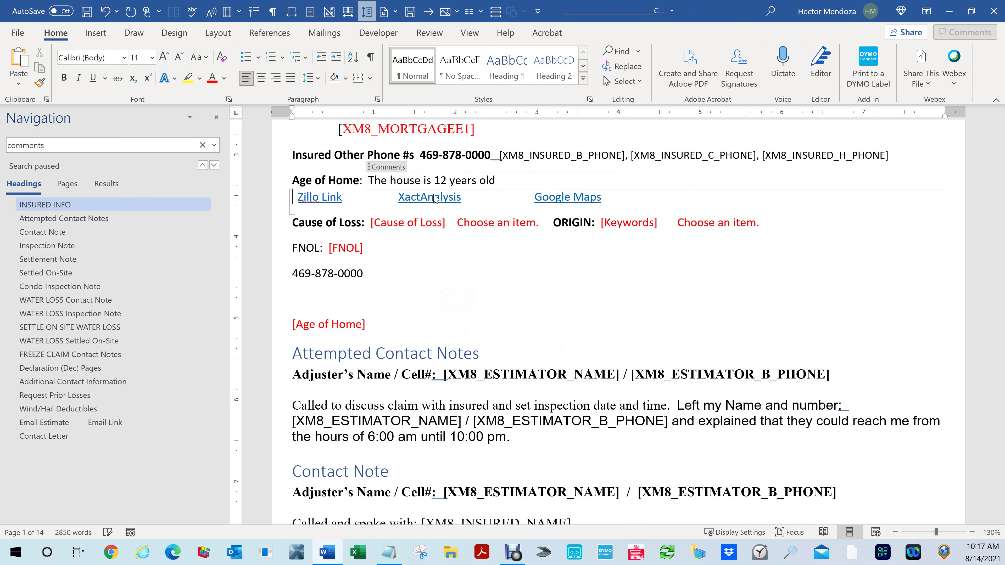
# - Copy the Age of Home text and search the document for "The house is 12 years old"
pyautogui.moveTo(365, 180); pyautogui.dragTo(420, 181)
pyautogui.hotkey('ctrl', 'c')
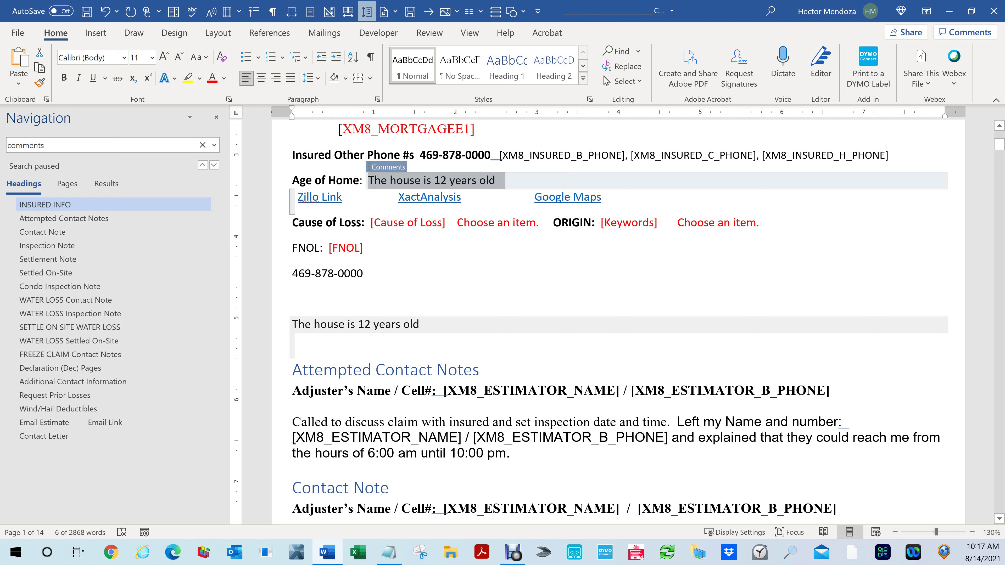
pyautogui.click(294, 299)
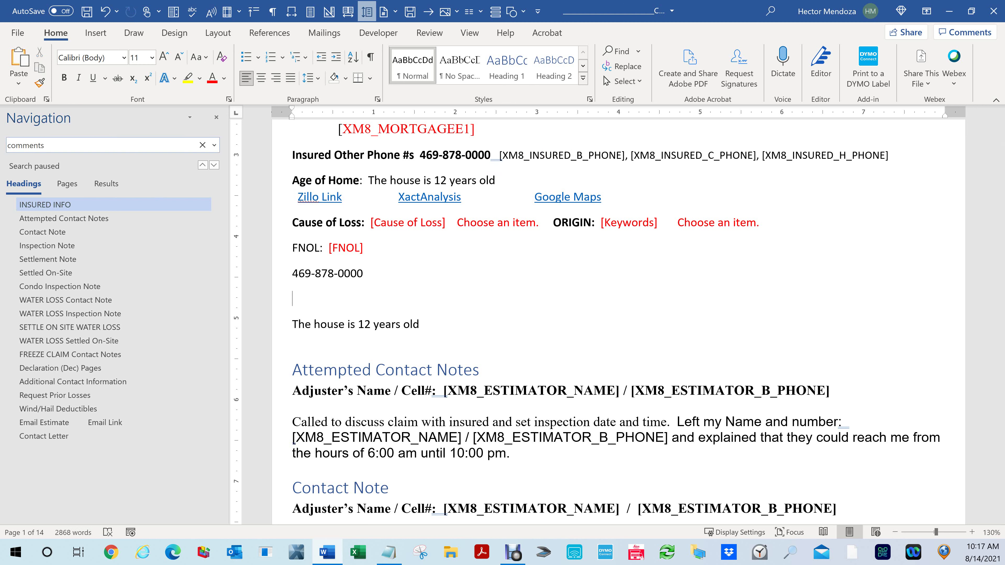
pyautogui.click(27, 151)
pyautogui.hotkey('ctrl', 'v')
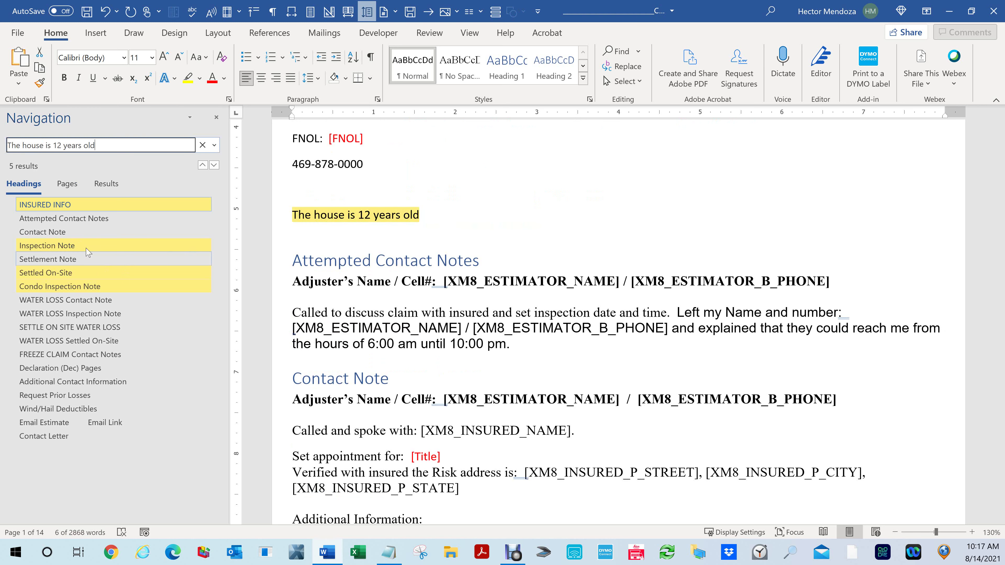
# - Examine the EXTERIOR Age entries in the Settled On-Site and Condo Inspection Note sections for the repeated text
pyautogui.click(56, 274)
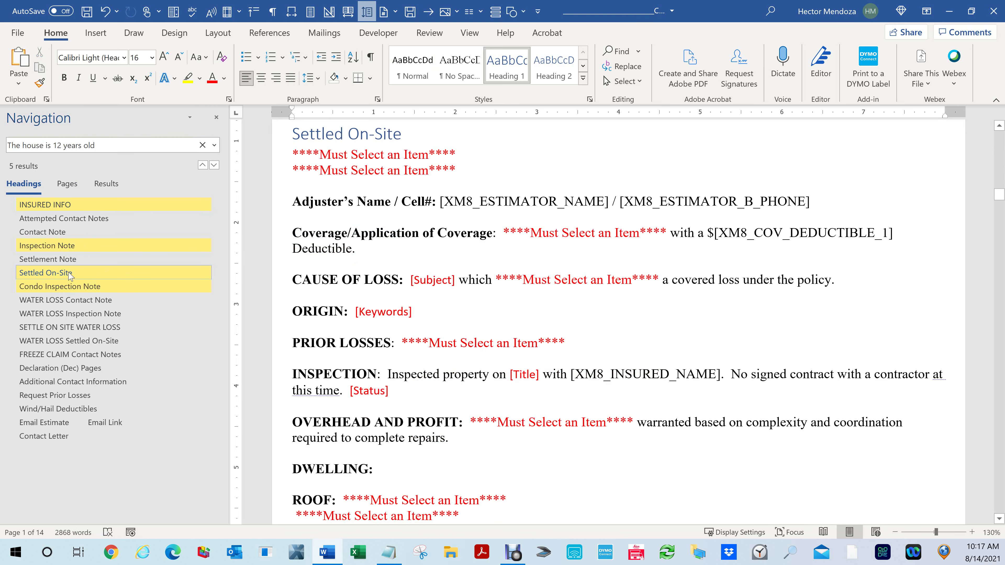
pyautogui.scroll(-5, 617, 316)
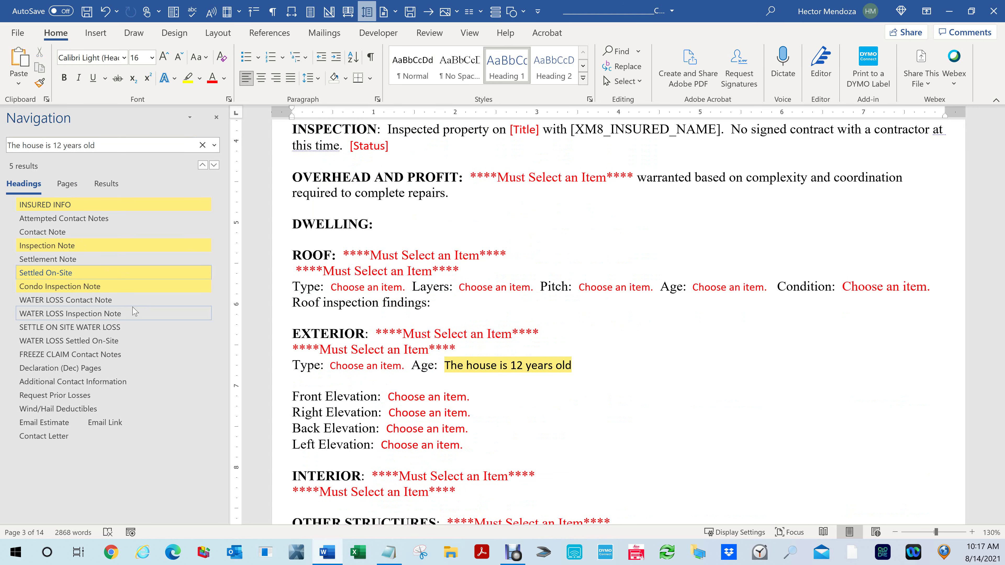
pyautogui.click(89, 286)
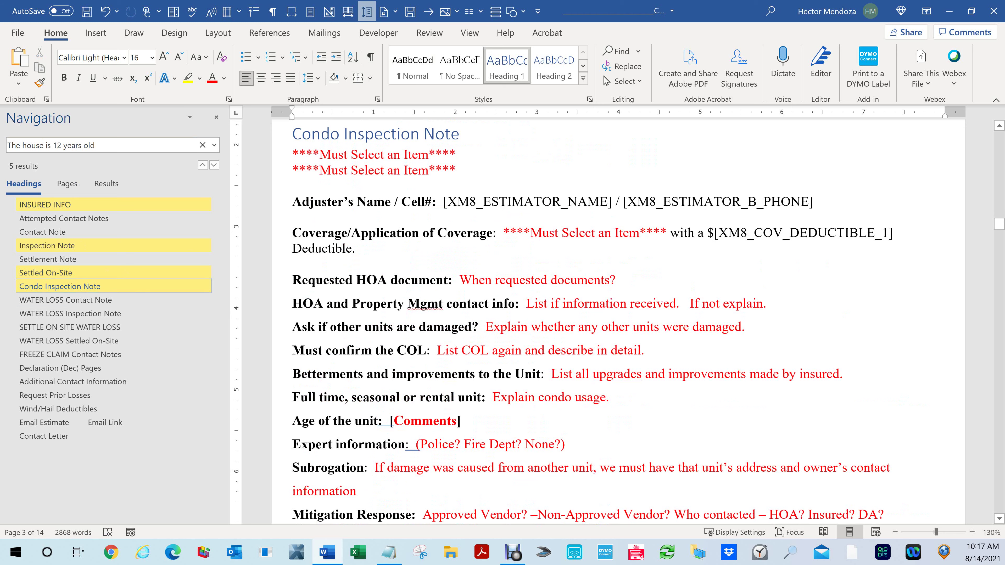
pyautogui.scroll(-4, 617, 317)
pyautogui.scroll(-5, 617, 317)
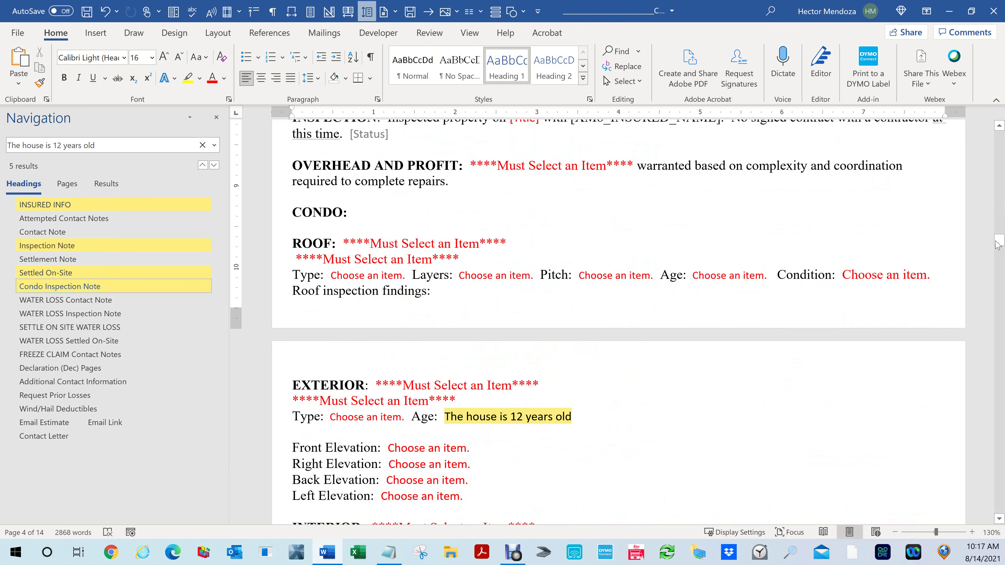
# - Return to the INSURED INFO section and save the document
pyautogui.moveTo(999, 243); pyautogui.dragTo(1002, 133)
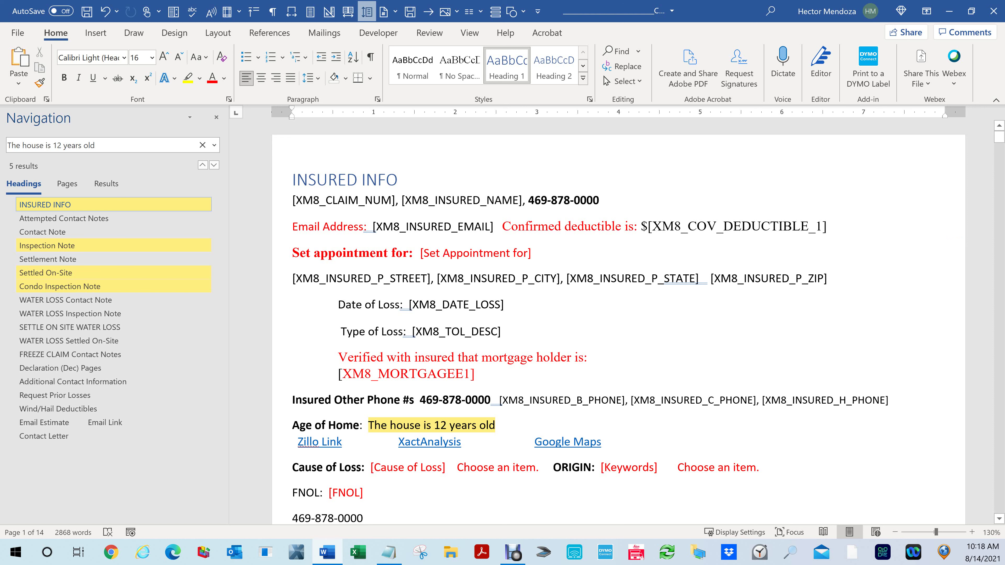
pyautogui.click(505, 305)
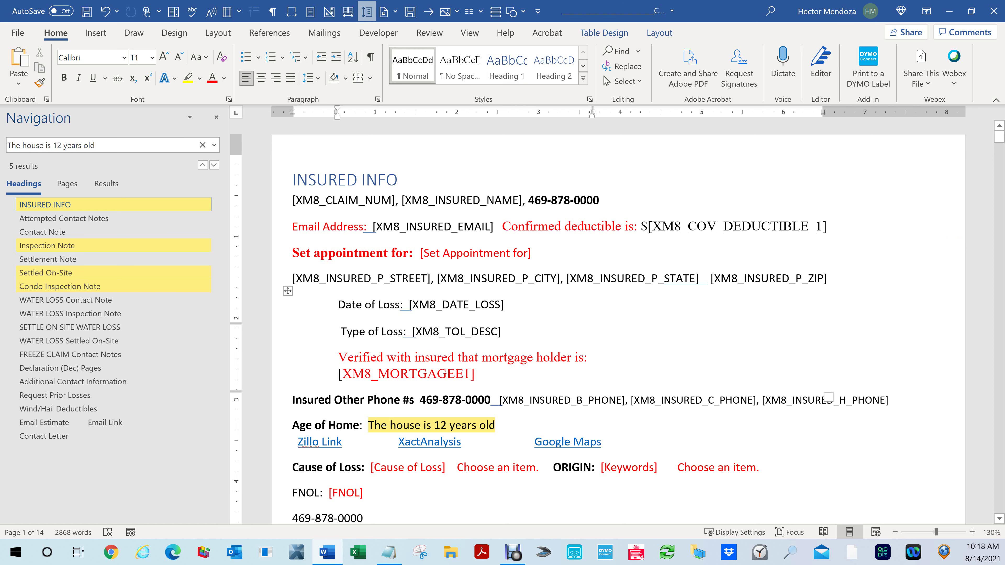
pyautogui.hotkey('ctrl', 's')
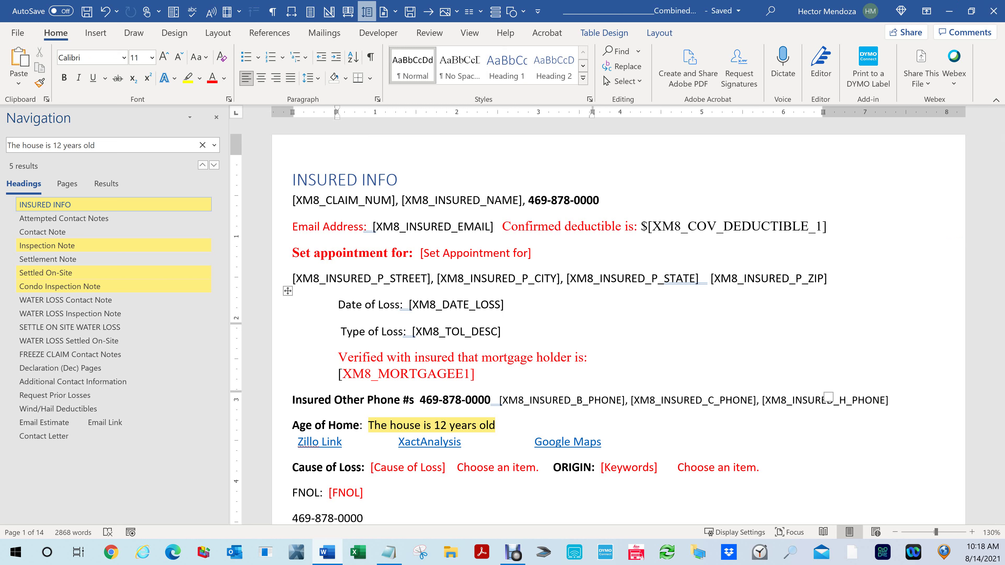
# - Switch to File Explorer, open Insurance Folder and look through the Xactimate Certification folders and those below them
pyautogui.rightClick(451, 557)
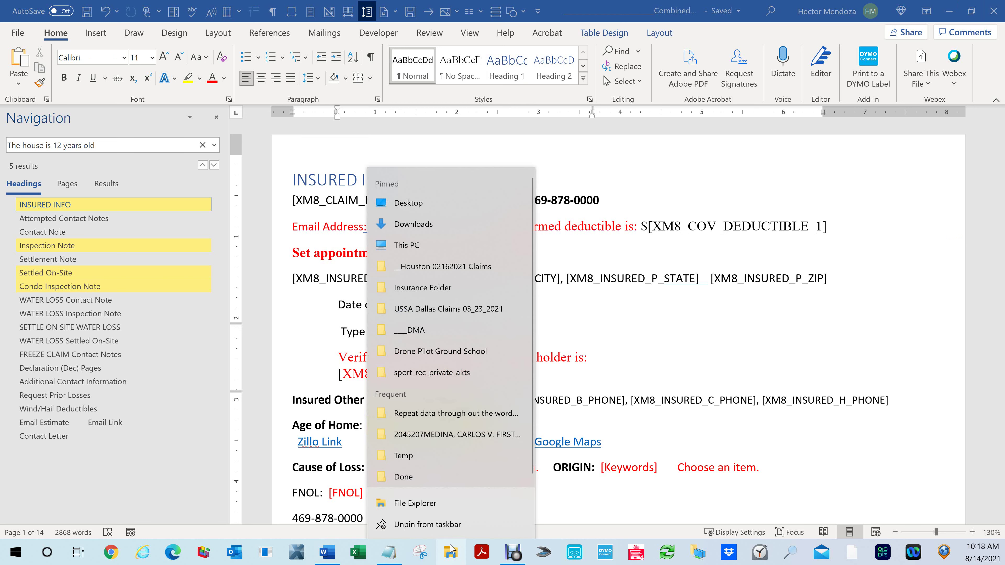
pyautogui.click(438, 292)
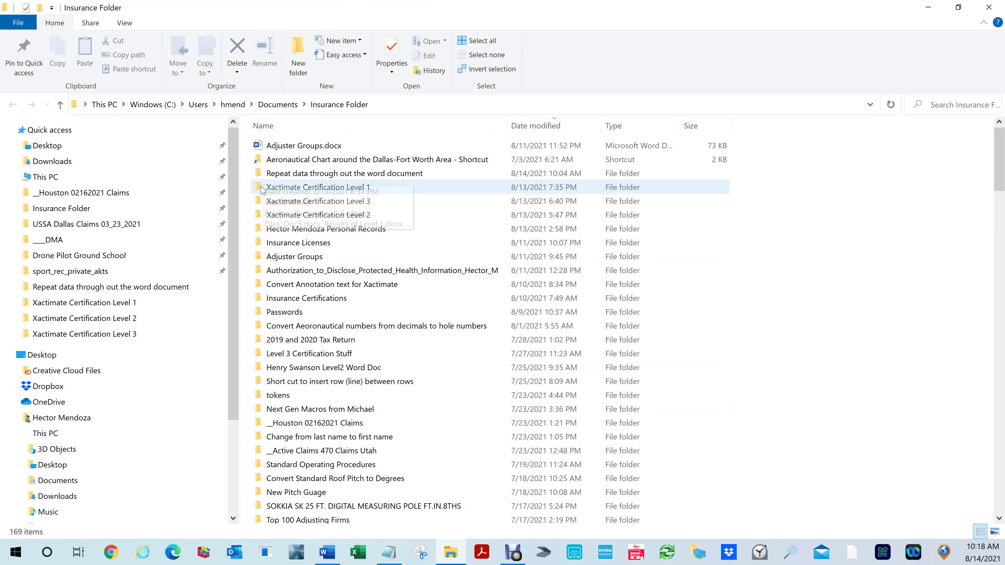
pyautogui.click(350, 188)
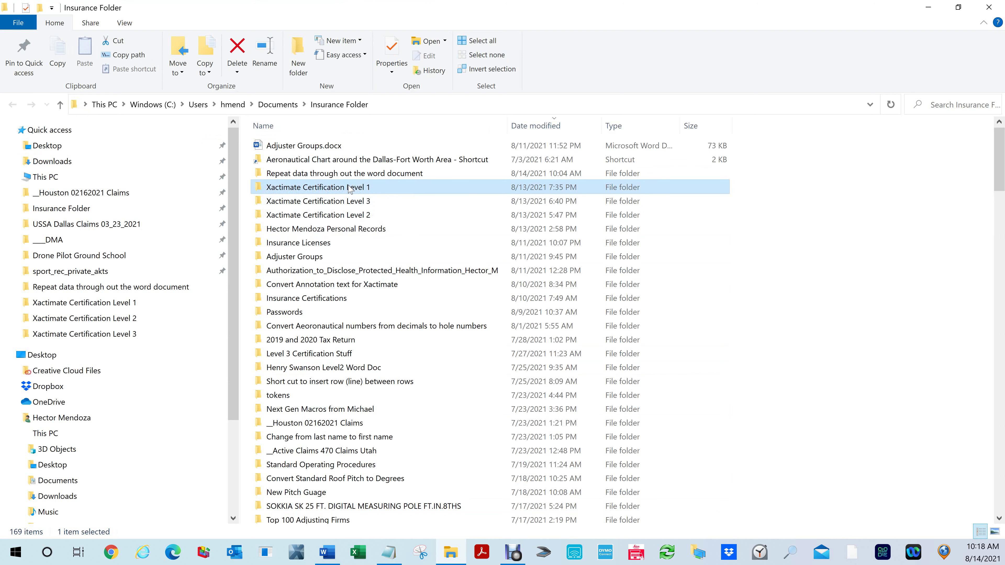
pyautogui.click(344, 202)
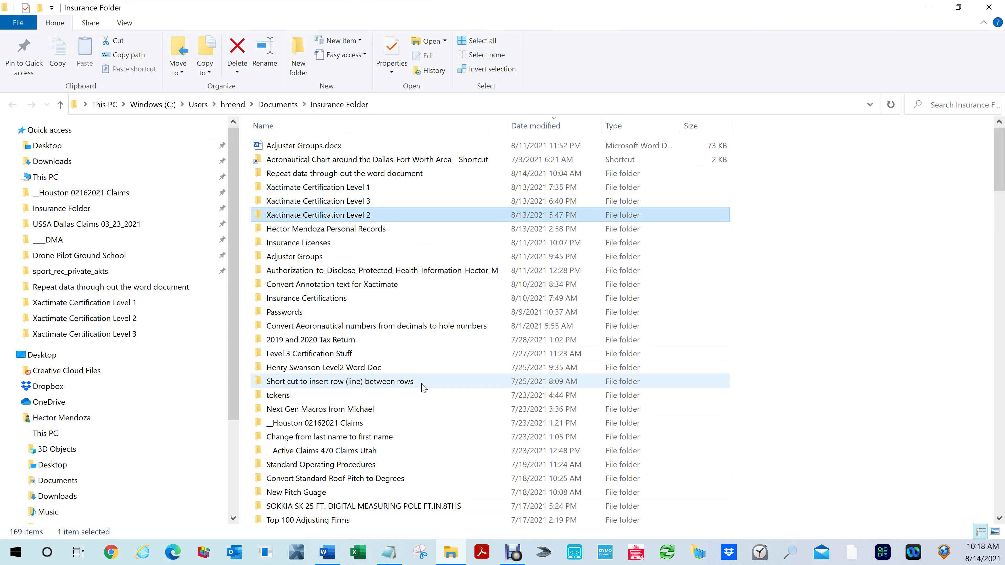
pyautogui.scroll(-7, 422, 390)
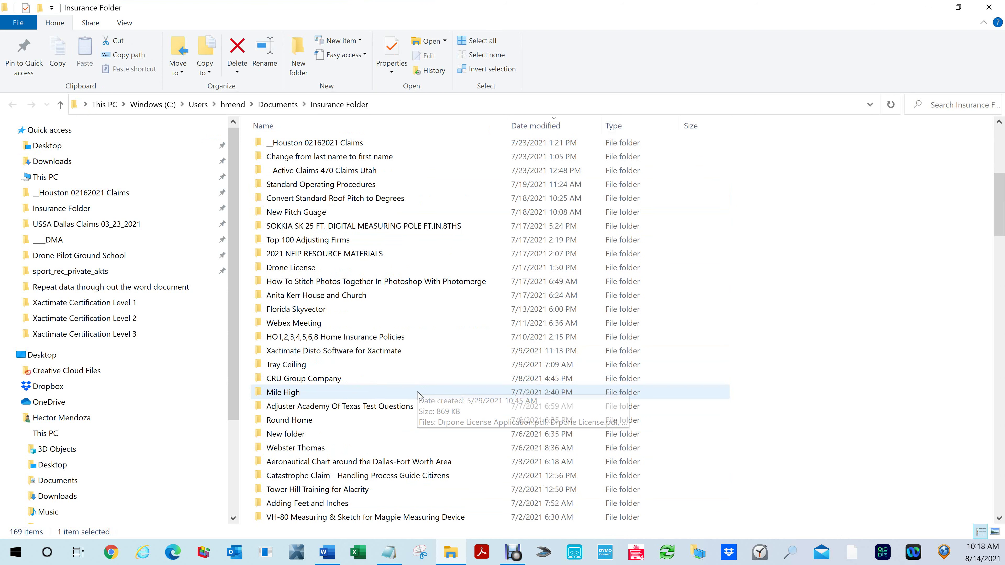
# - Look inside the Top 100 Adjusting Firms folder and return to Insurance Folder
pyautogui.click(285, 272)
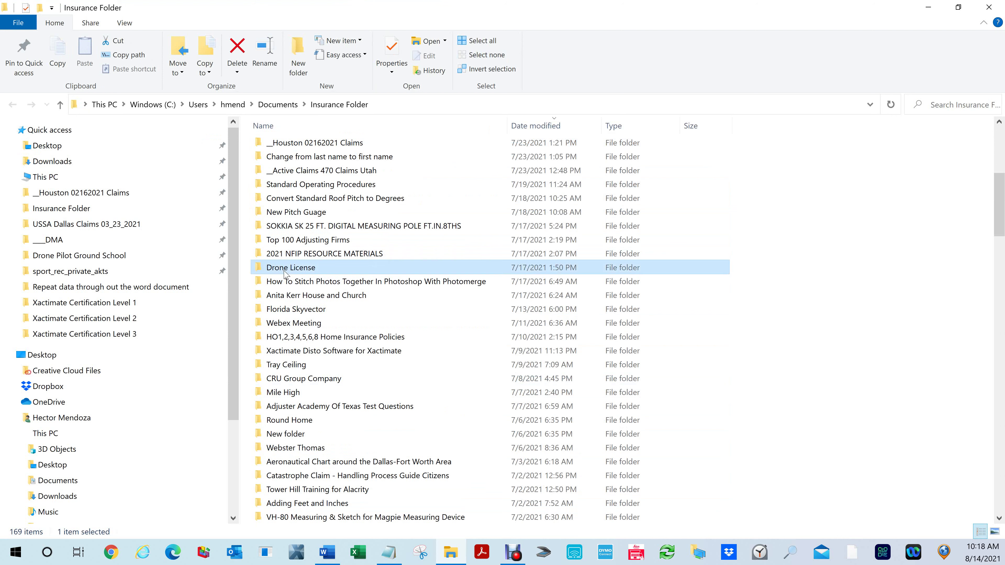
pyautogui.click(302, 241)
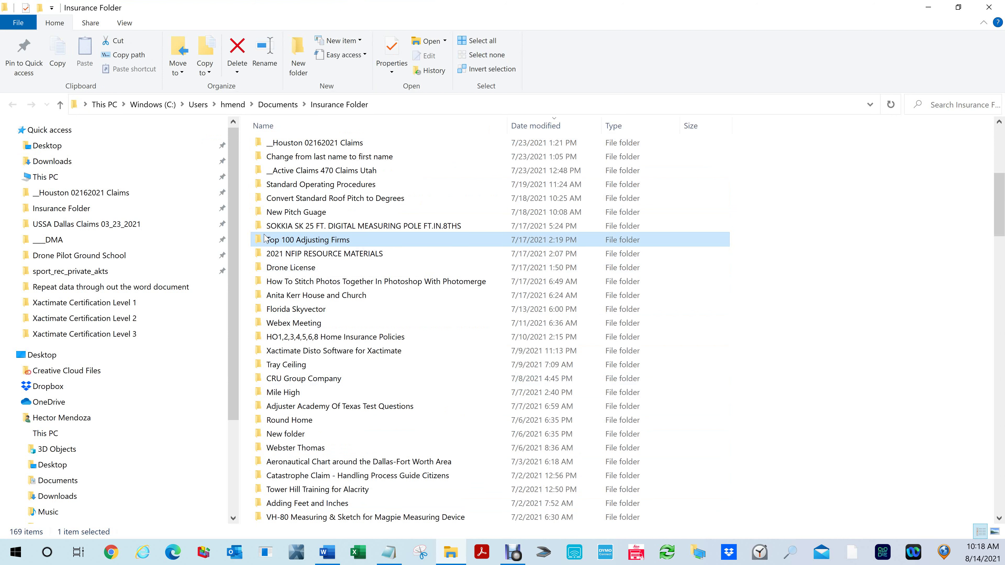
pyautogui.doubleClick(257, 242)
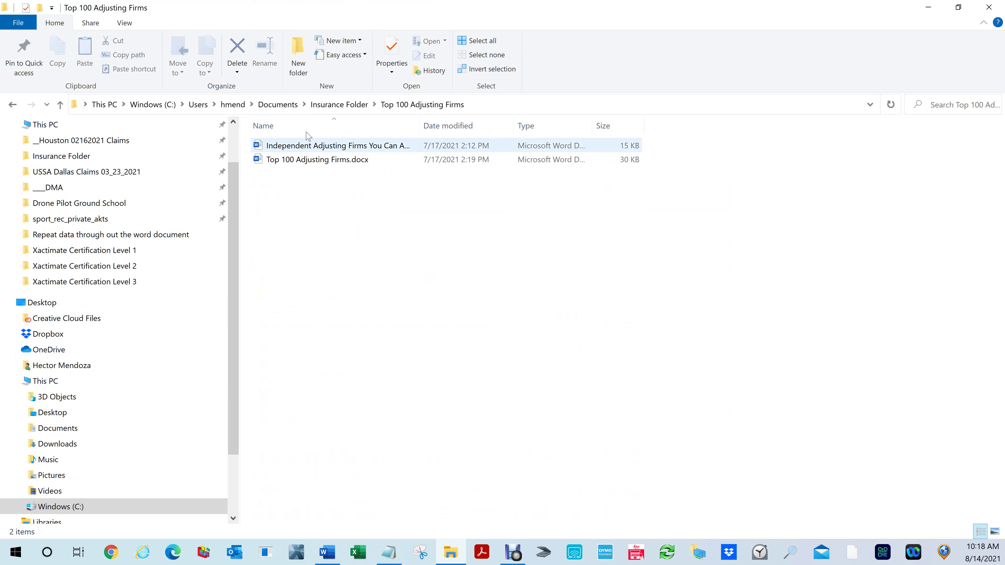
pyautogui.click(59, 104)
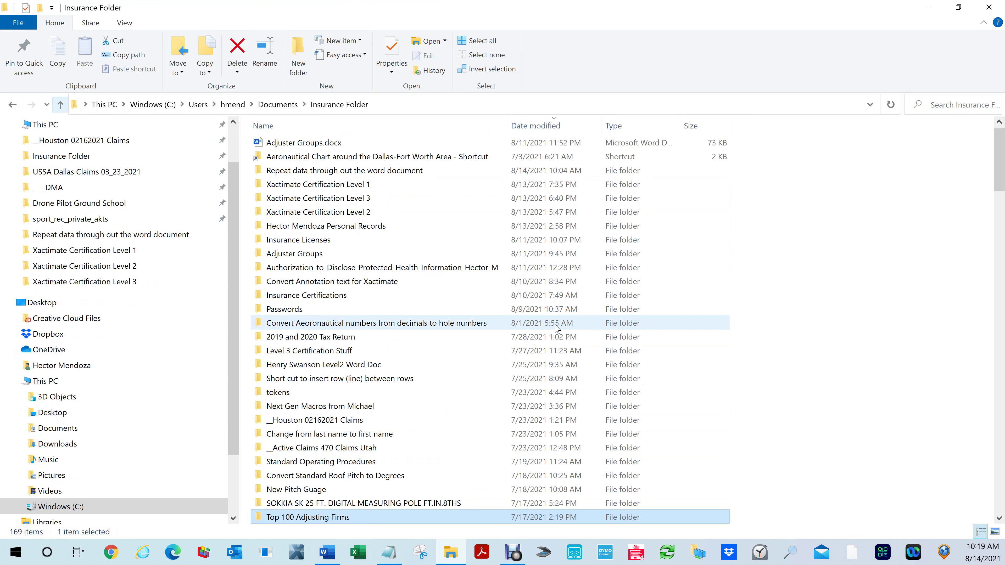
# - Open "Repeat data through out the word document.docx" from the folder of the same name in Insurance Folder
pyautogui.scroll(-7, 649, 333)
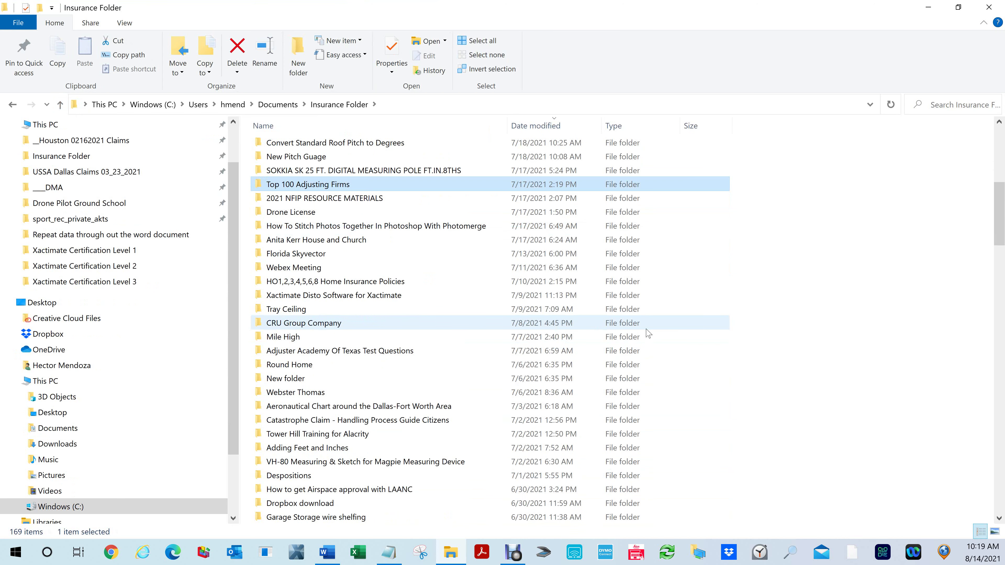
pyautogui.scroll(-3, 348, 356)
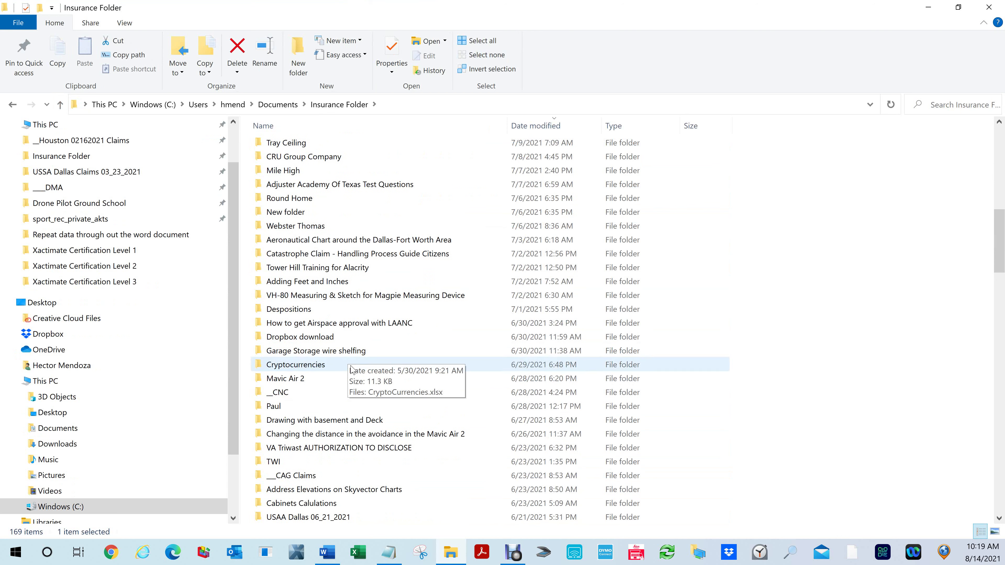
pyautogui.scroll(-2, 371, 412)
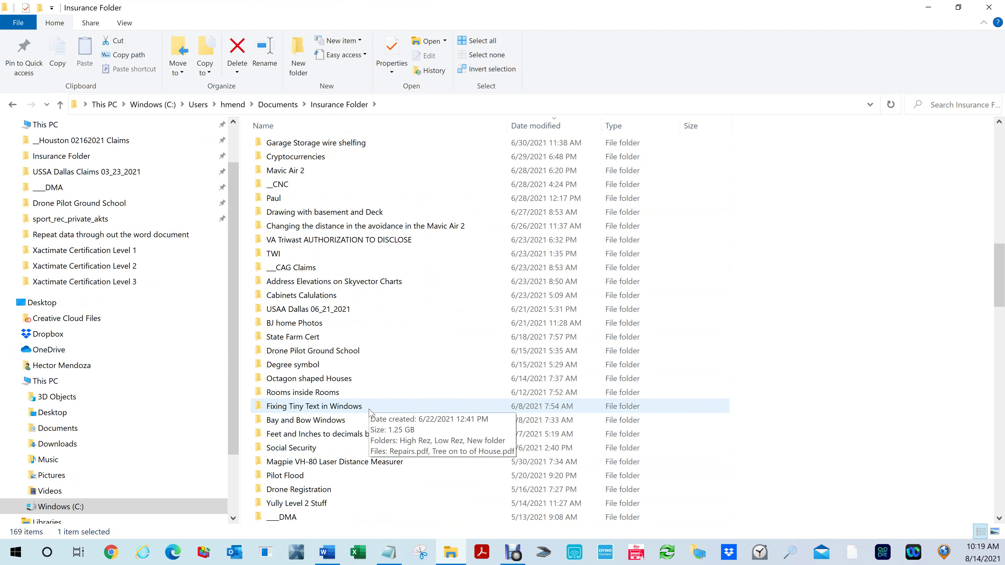
pyautogui.scroll(17, 371, 412)
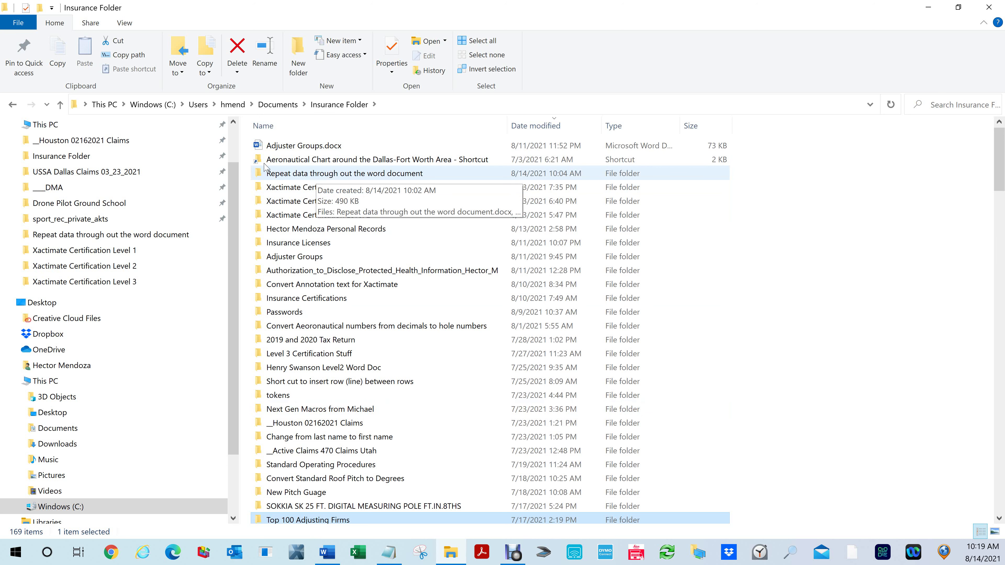
pyautogui.doubleClick(261, 174)
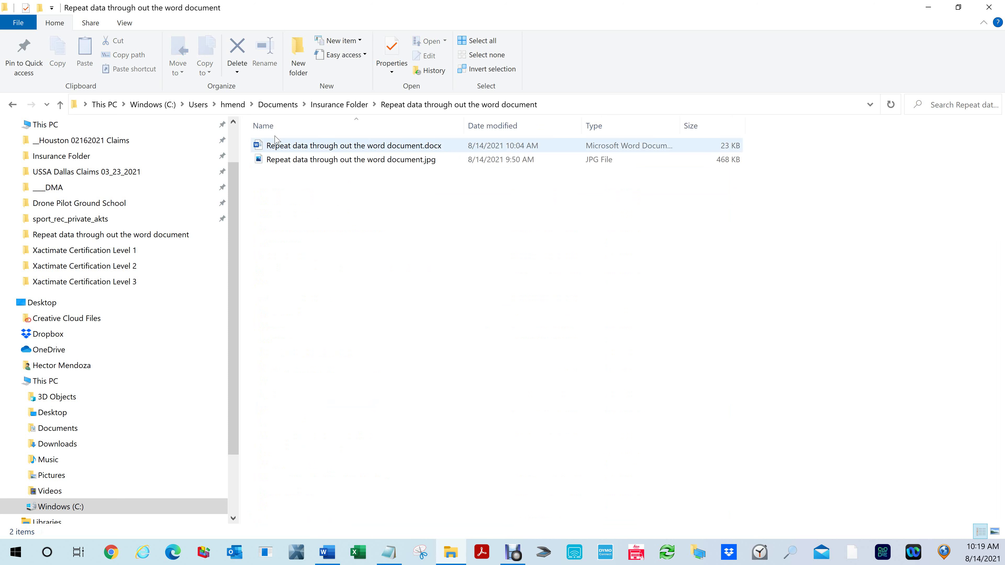
pyautogui.doubleClick(261, 147)
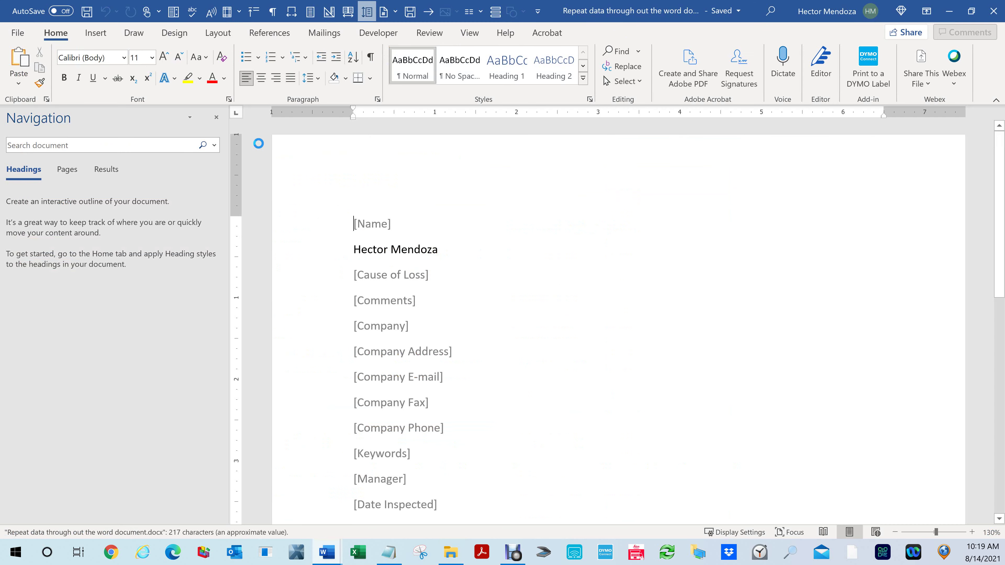
# - Look through the document's list of property fields from [Name] down to [Title]
pyautogui.scroll(-5, 618, 329)
pyautogui.scroll(6, 617, 329)
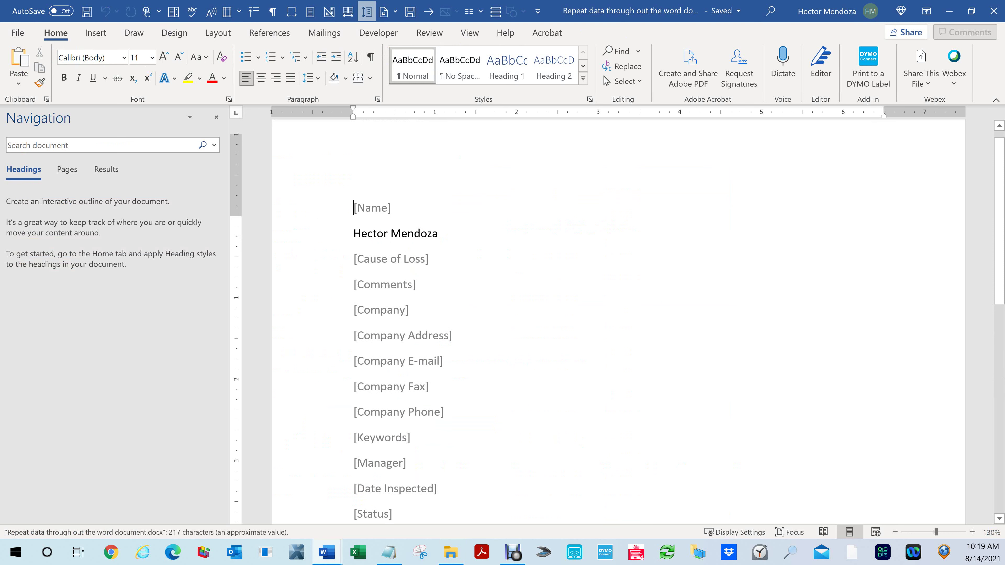
pyautogui.scroll(-5, 618, 328)
pyautogui.scroll(5, 618, 328)
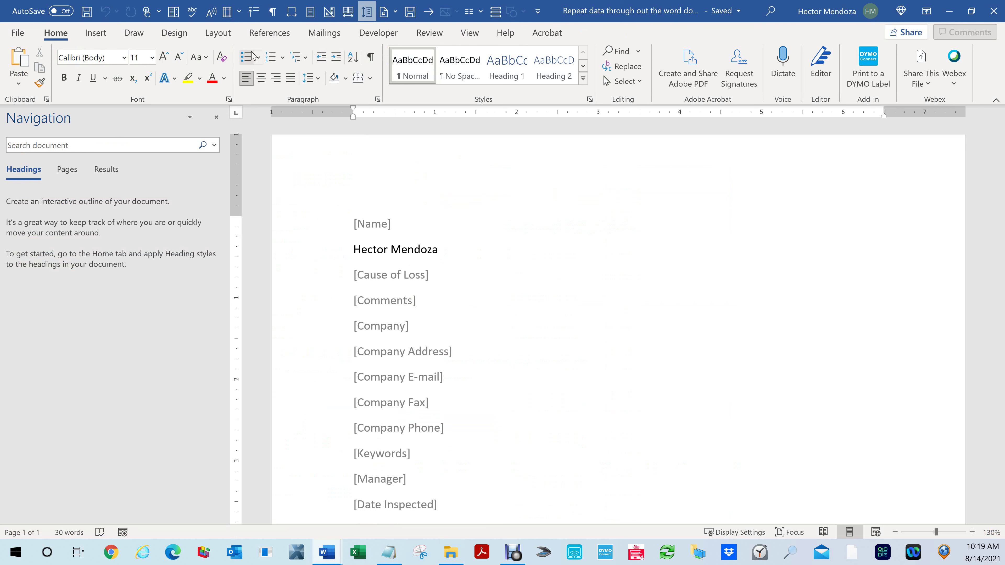
# - Place the cursor on the blank line below [Title] and view the Document Property choices in Quick Parts without inserting one
pyautogui.click(278, 34)
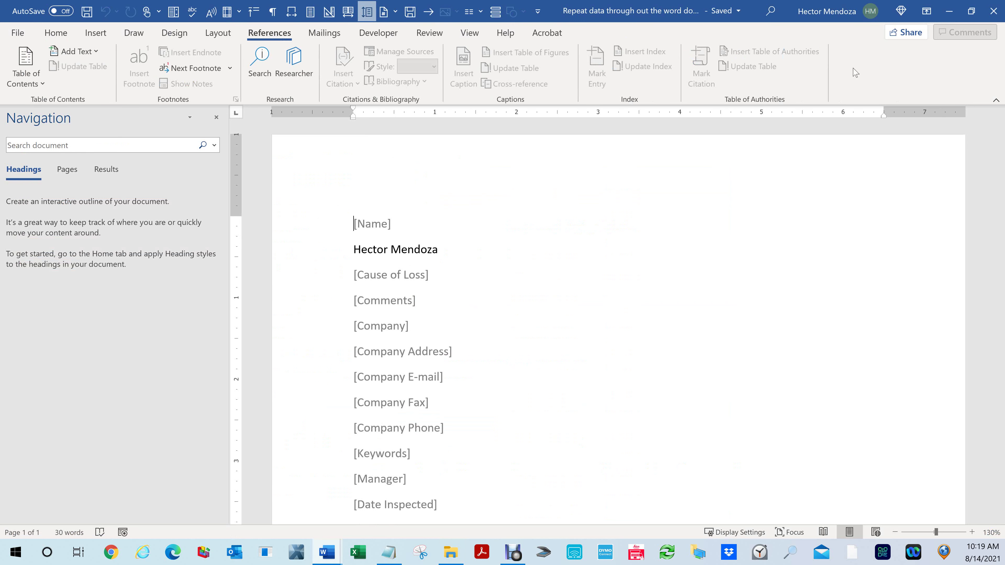
pyautogui.click(396, 36)
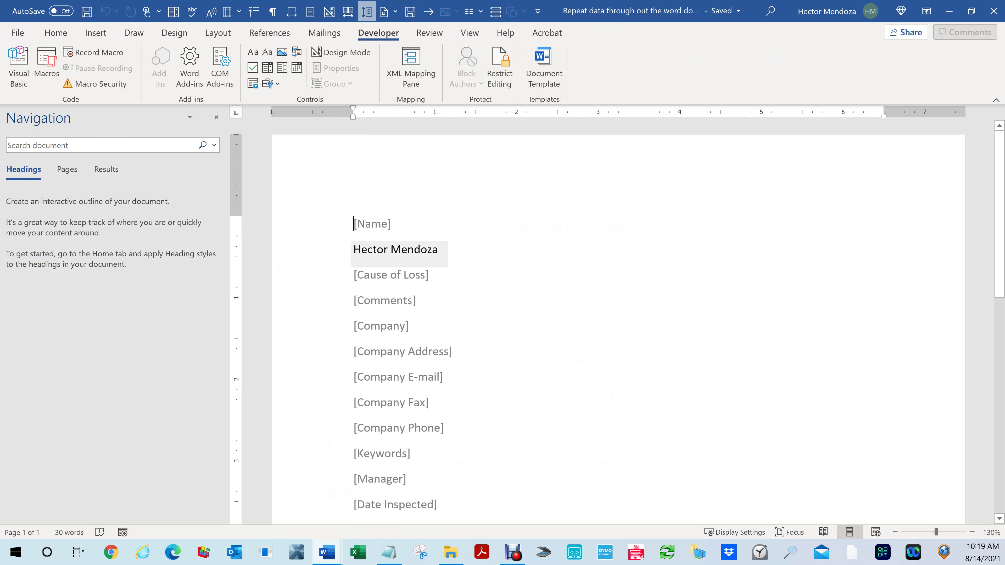
pyautogui.click(372, 224)
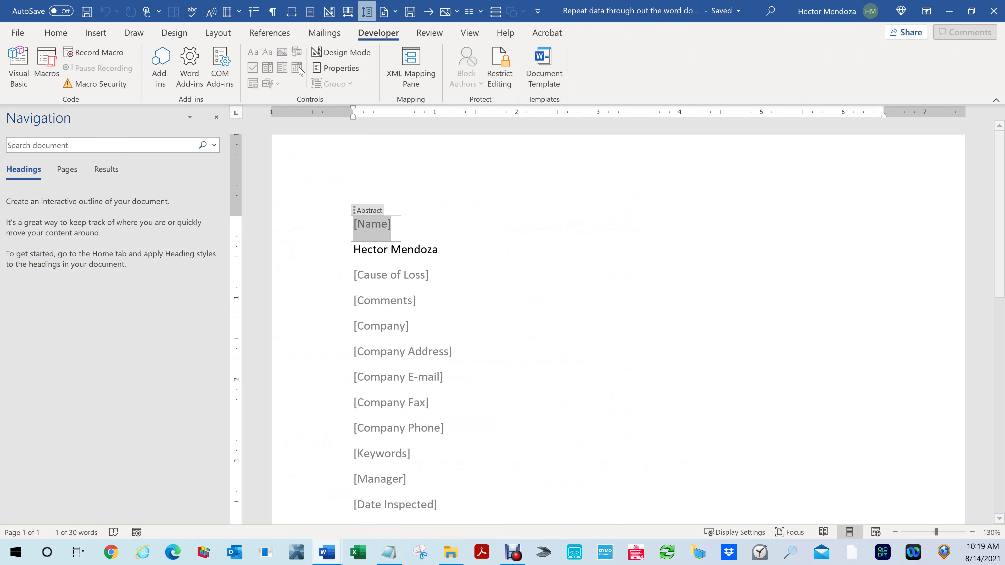
pyautogui.click(279, 34)
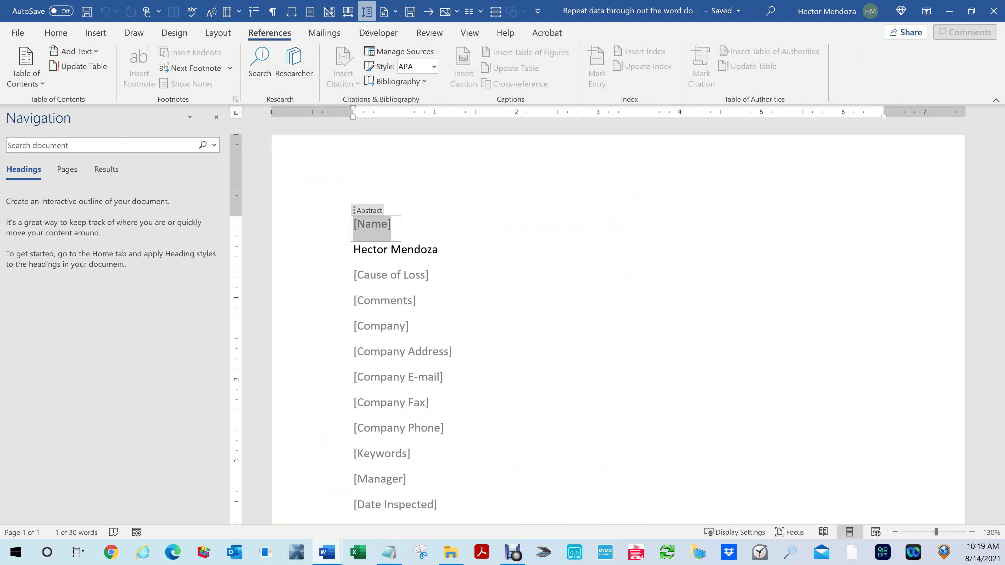
pyautogui.click(100, 36)
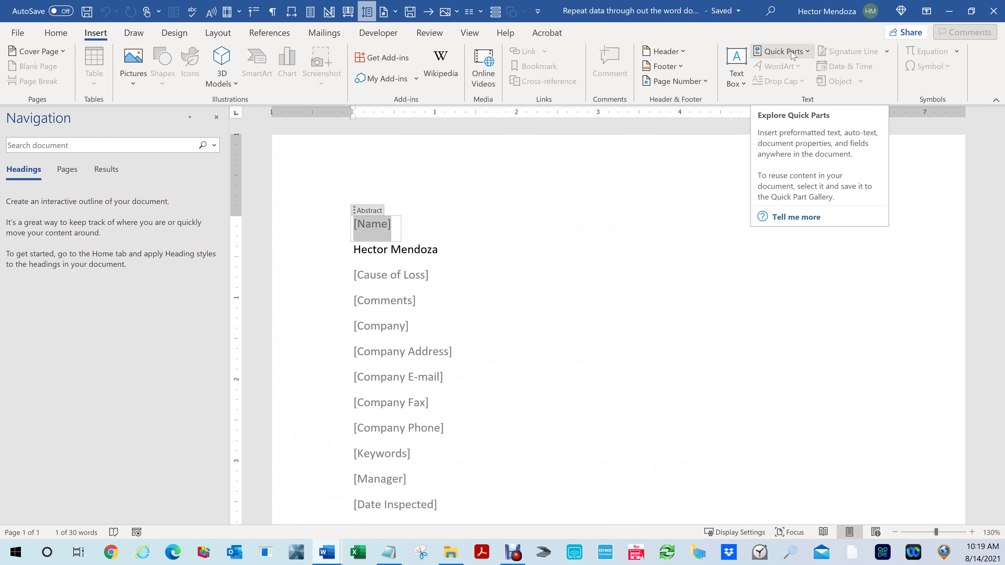
pyautogui.click(483, 245)
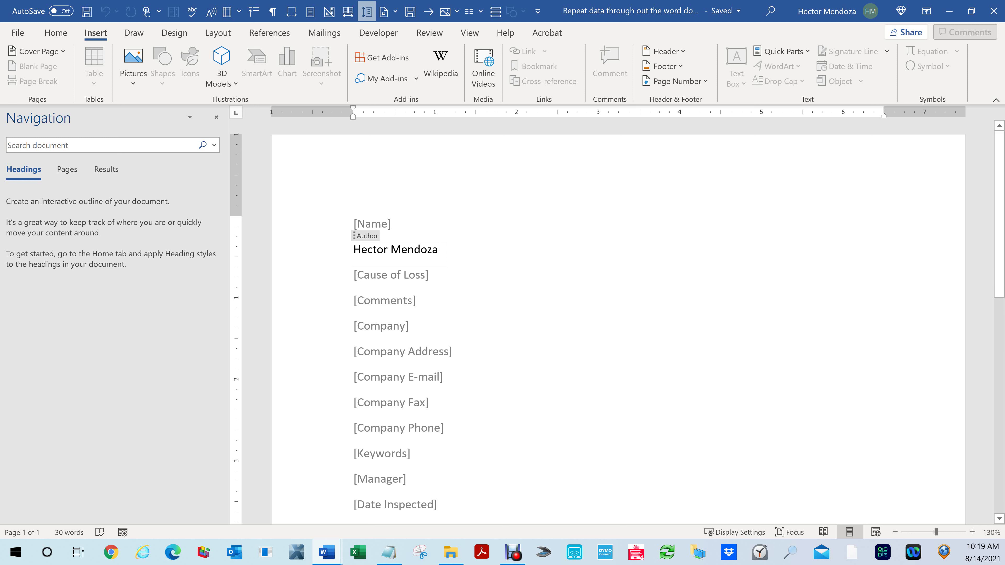
pyautogui.scroll(-6, 618, 316)
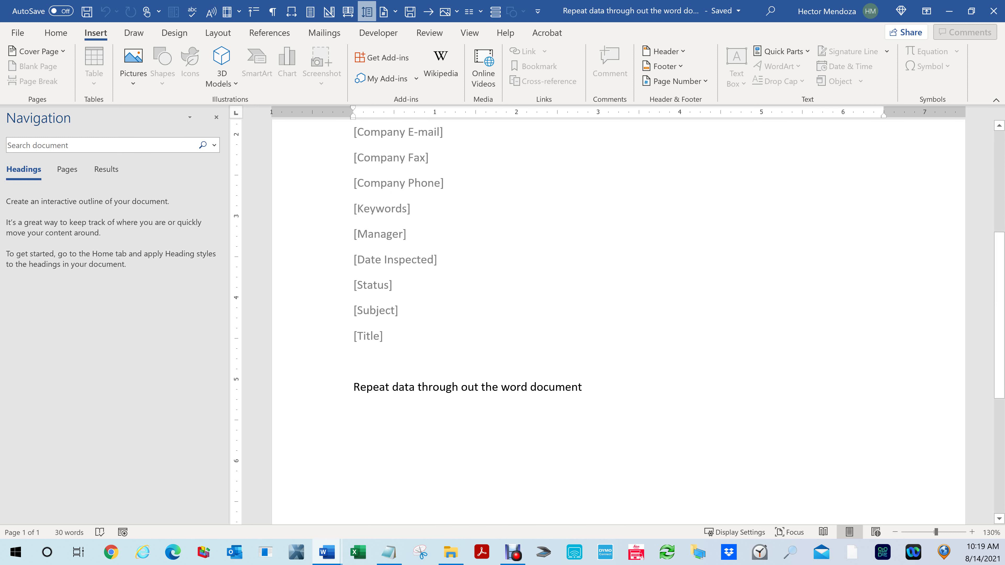
pyautogui.click(401, 357)
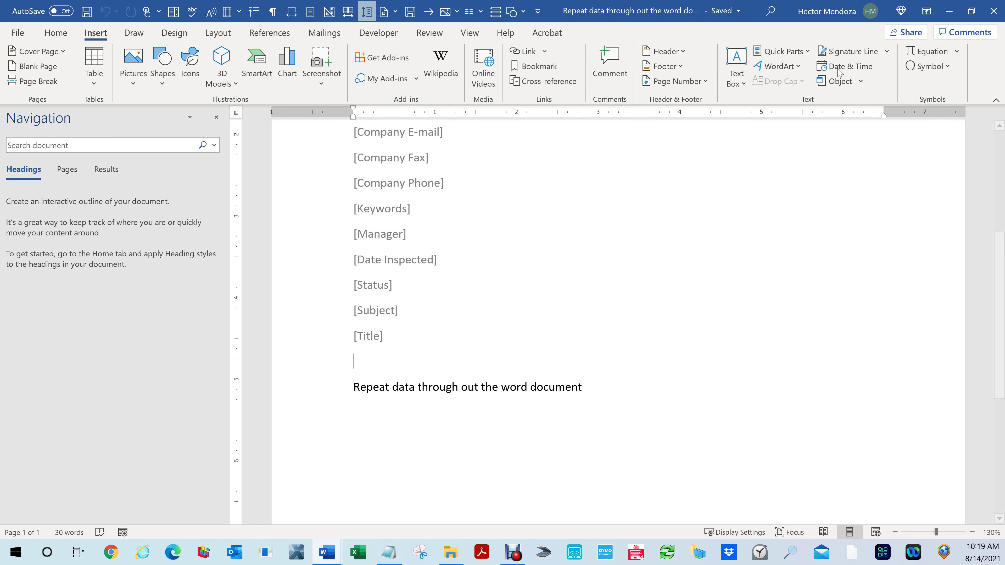
pyautogui.click(807, 52)
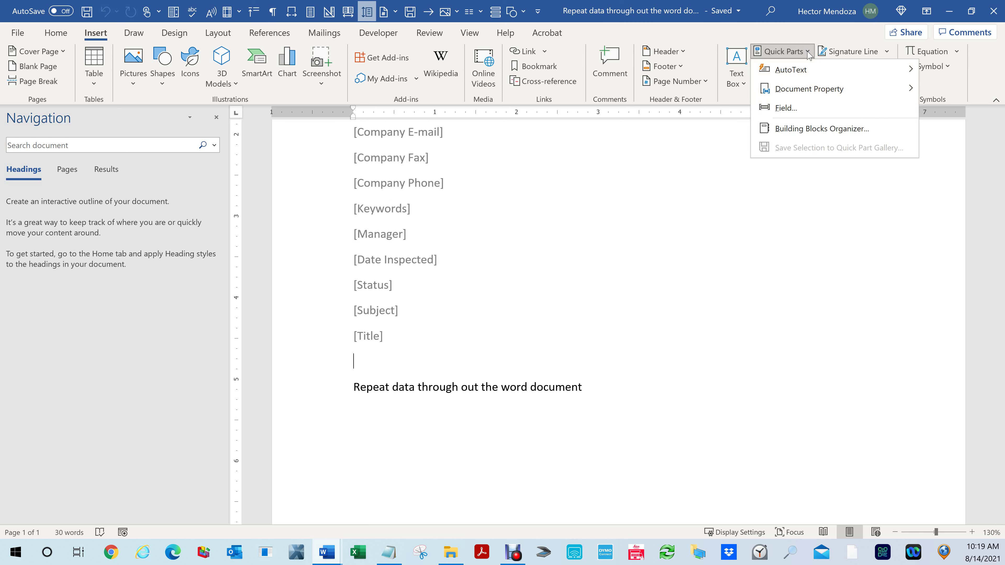
pyautogui.moveTo(811, 90)
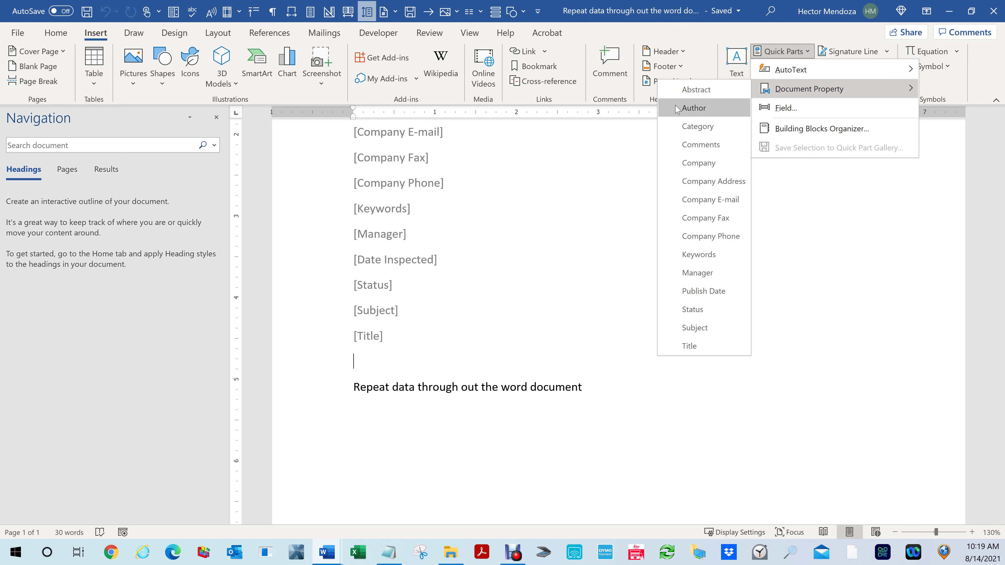
pyautogui.click(515, 338)
# - Return to the start of the field list and inspect the Author property control below [Name]
pyautogui.scroll(4, 515, 338)
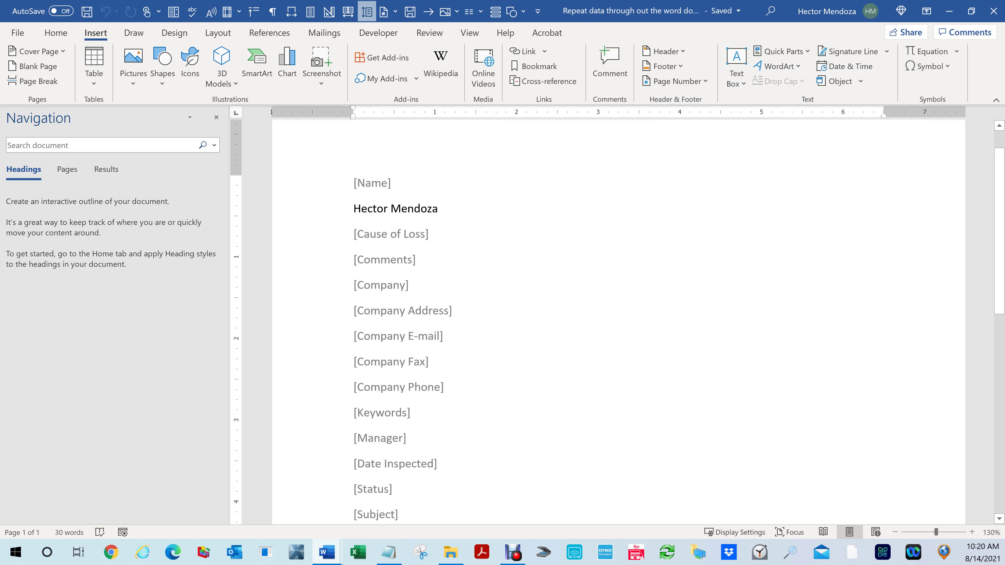
pyautogui.scroll(-1, 618, 322)
pyautogui.scroll(1, 618, 322)
pyautogui.scroll(1, 619, 322)
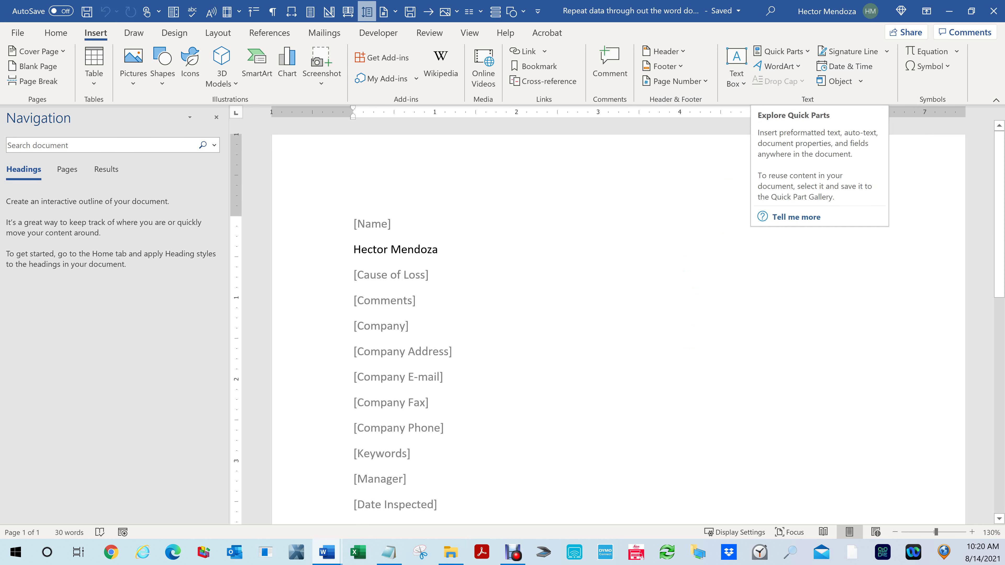
pyautogui.click(401, 249)
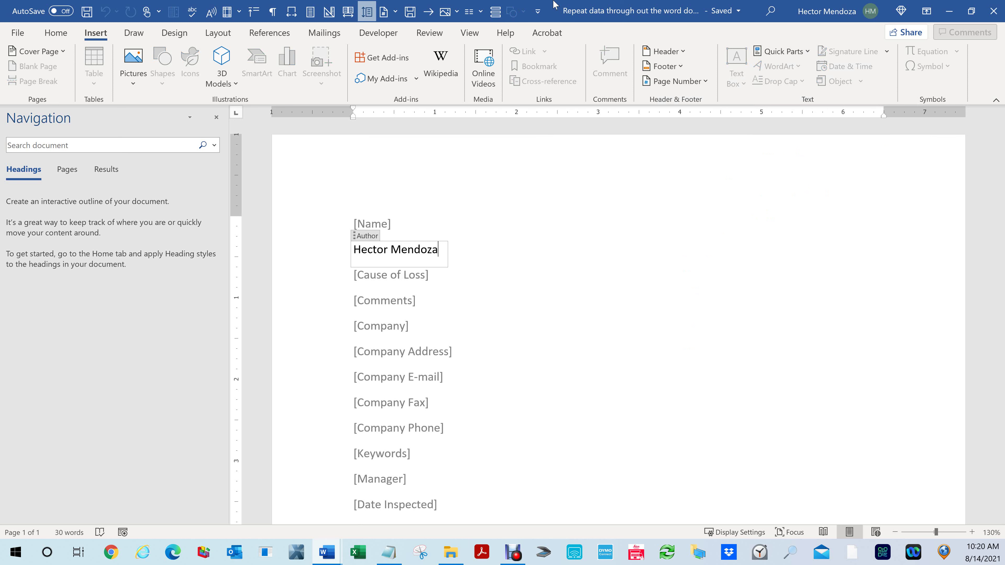
pyautogui.tripleClick(439, 250)
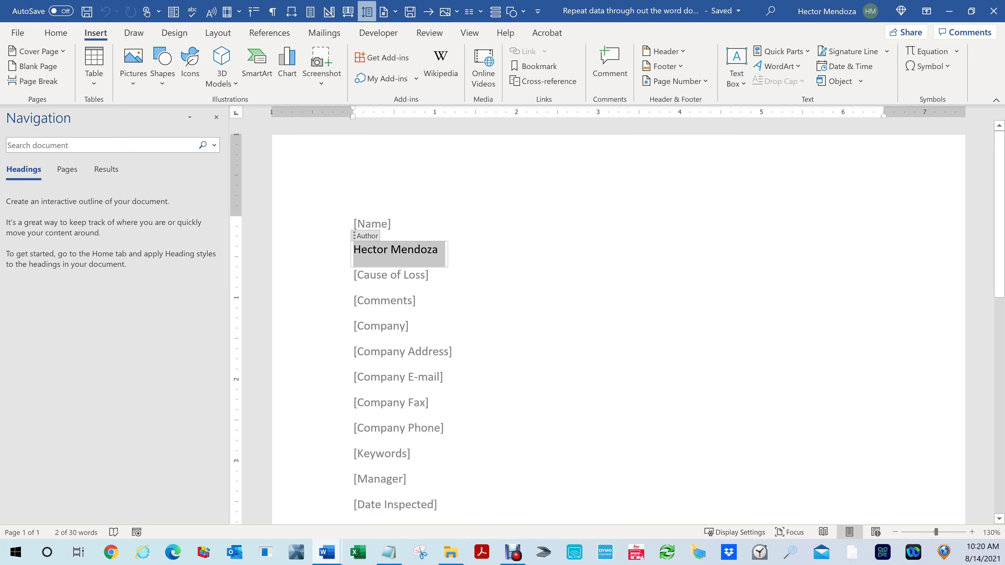
pyautogui.press('Down')
pyautogui.click(383, 250)
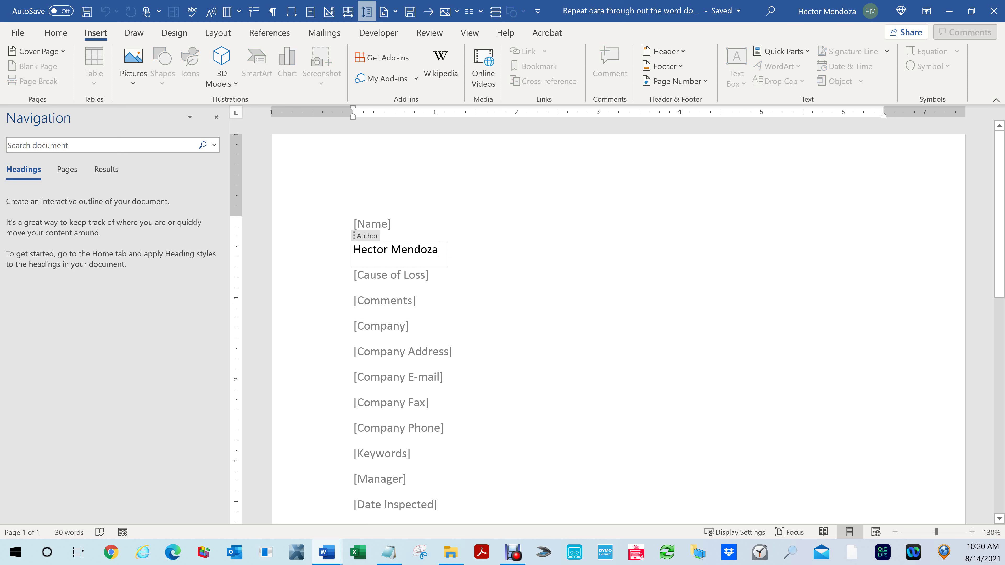
# - Select the [Cause of Loss] control to check its underlying property and review the fields below it
pyautogui.click(390, 275)
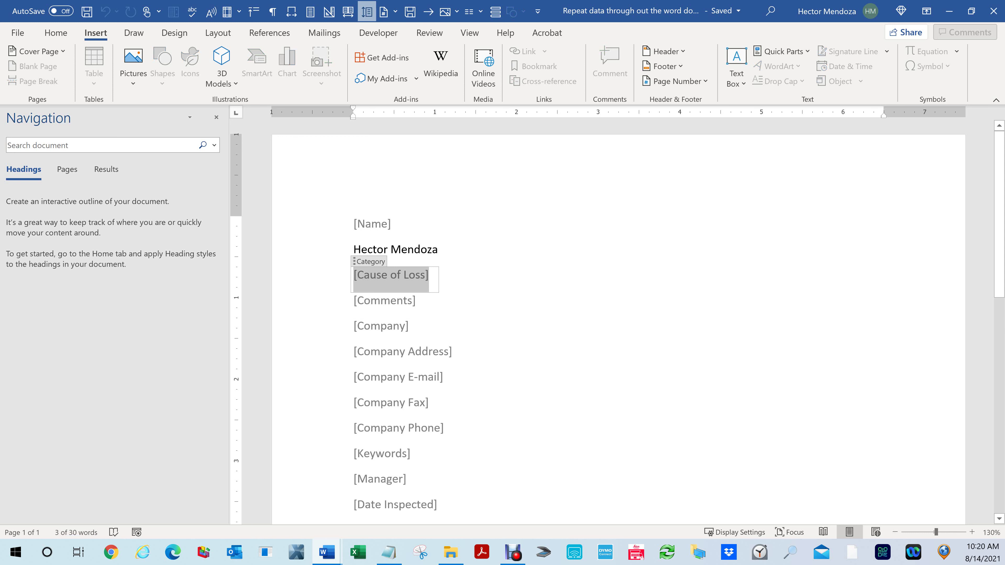
pyautogui.scroll(-5, 619, 317)
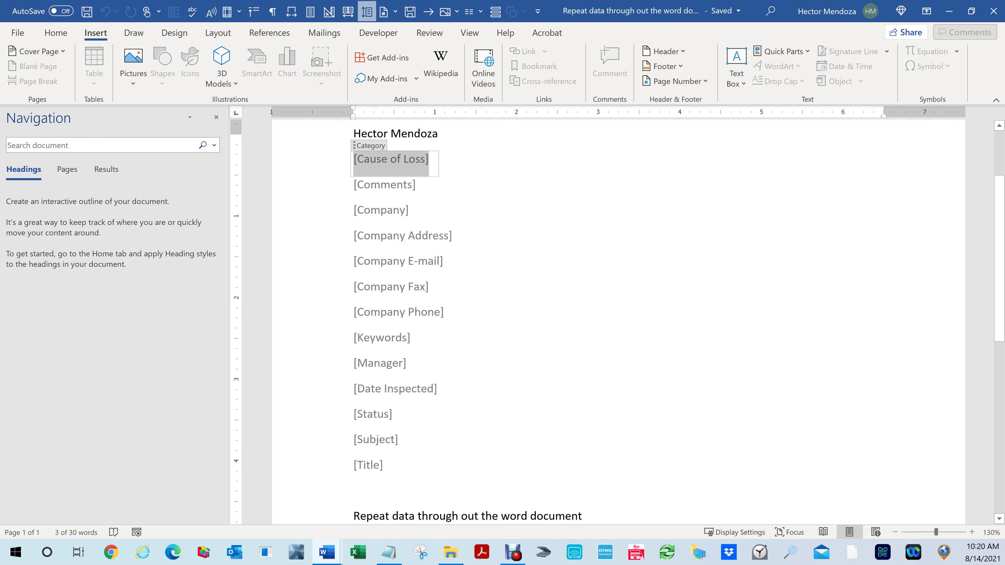
pyautogui.scroll(2, 388, 209)
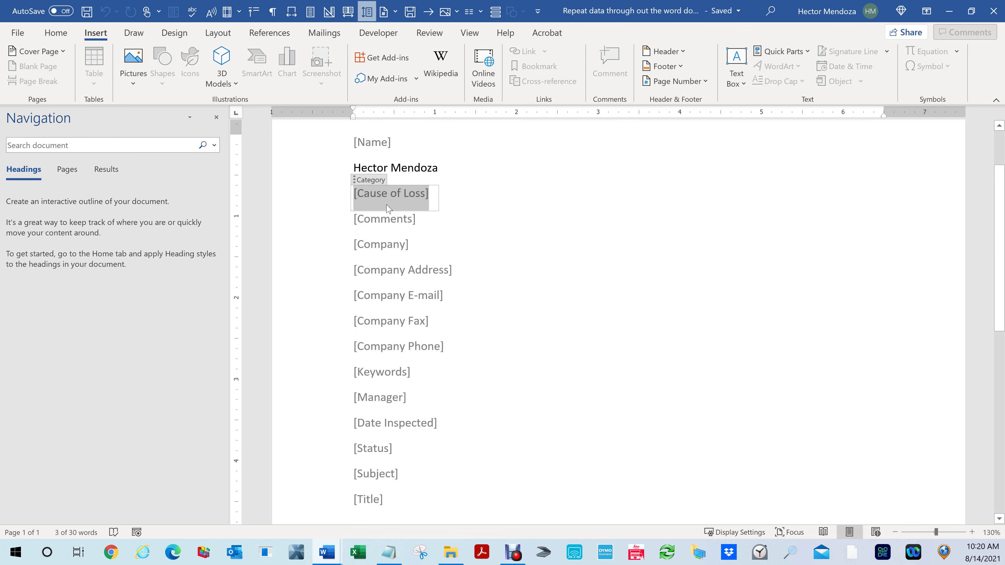
# - Inspect the [Comments] and [Company] property controls, review the fields around them, and close the field list document
pyautogui.click(379, 224)
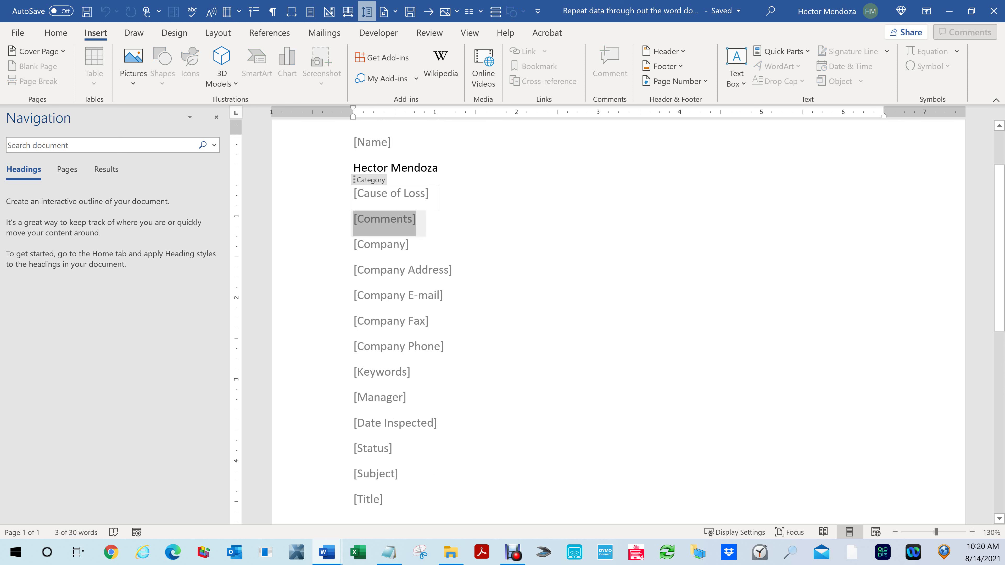
pyautogui.click(380, 248)
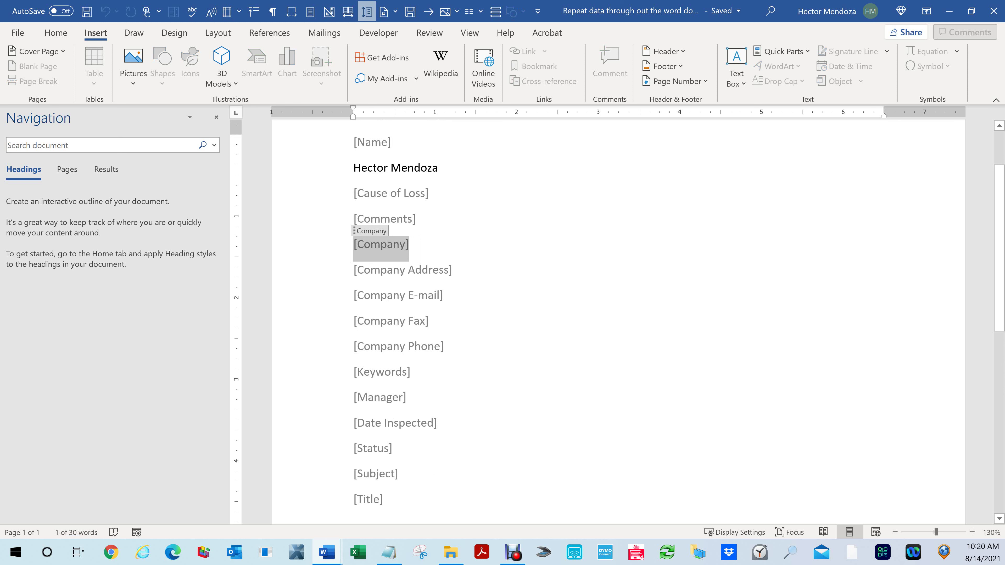
pyautogui.scroll(-3, 617, 316)
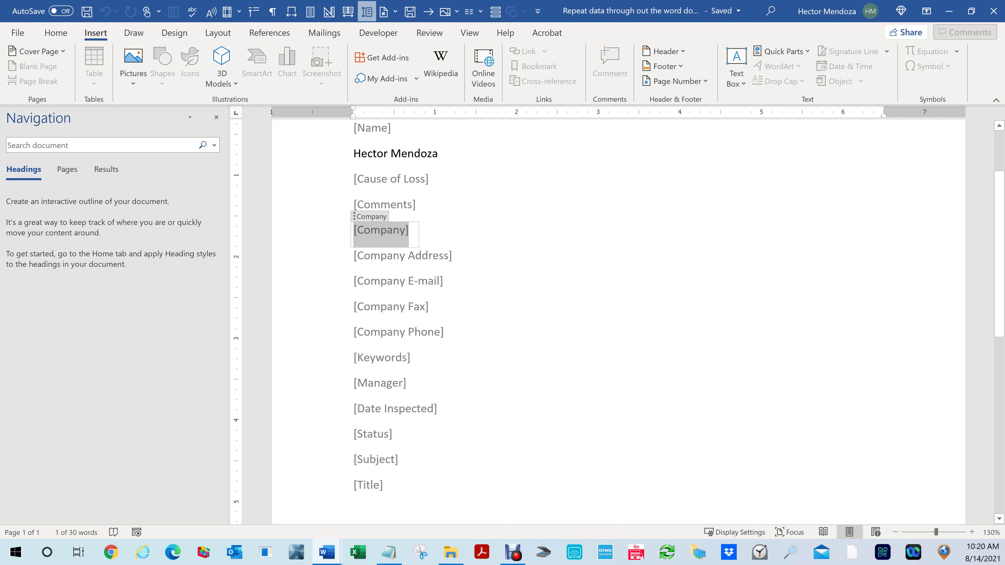
pyautogui.scroll(3, 617, 317)
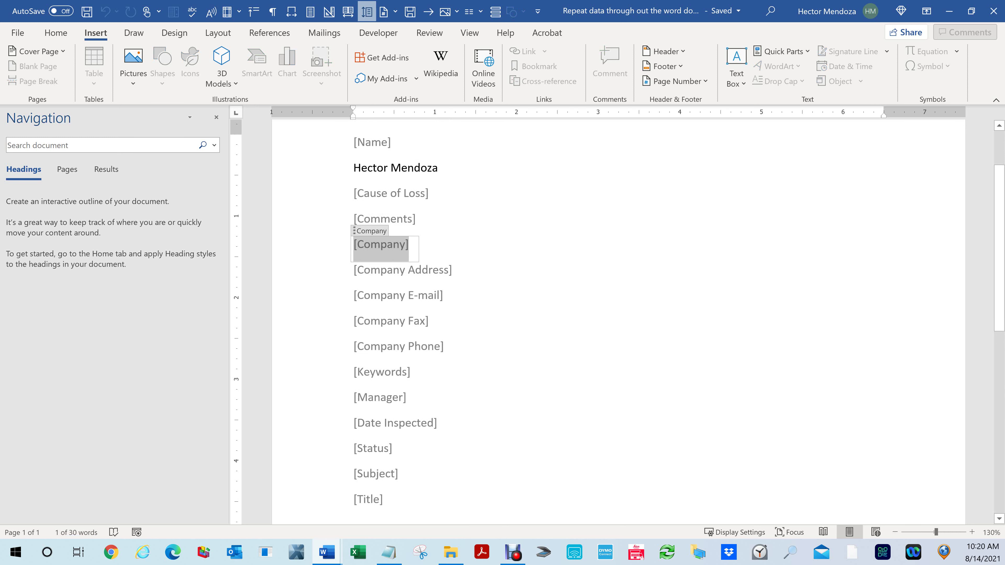
pyautogui.click(994, 14)
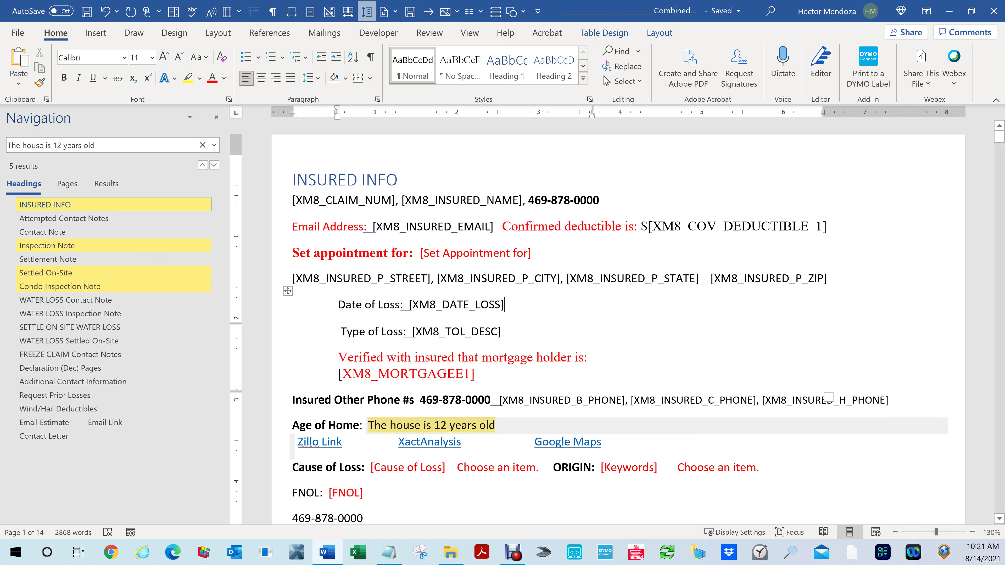
# - Check the property fields in the template's Contact Note and Inspection Note sections, and close the template
pyautogui.click(43, 231)
pyautogui.scroll(-6, 618, 345)
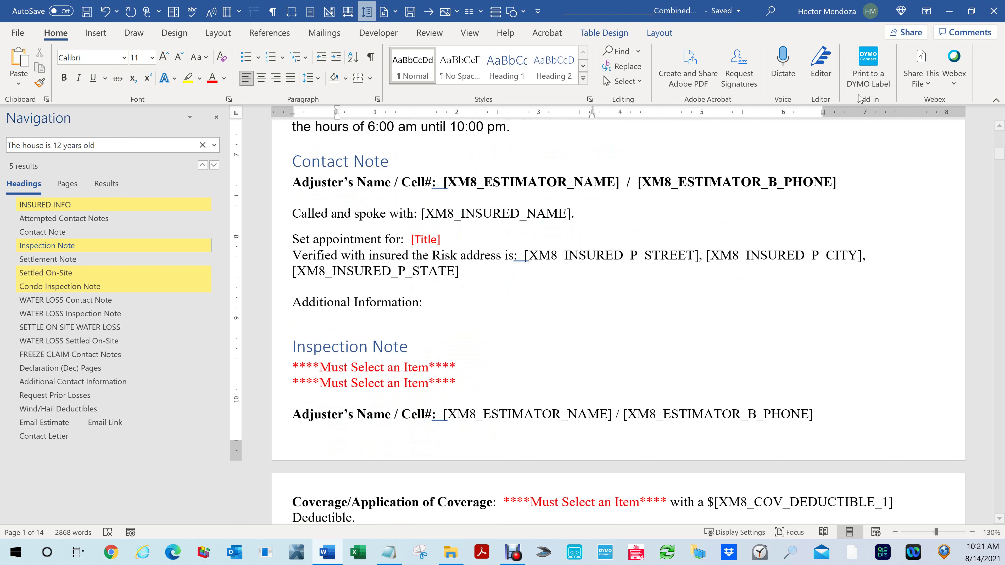
pyautogui.click(993, 14)
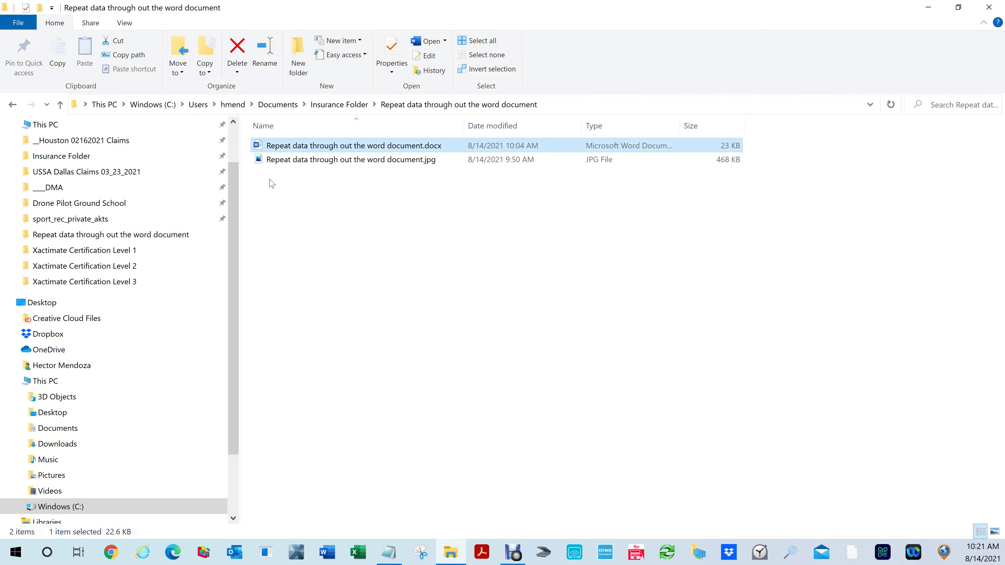
# - Go up to Insurance Folder, sort its contents by name, and open the ___CAG Claims folder
pyautogui.click(60, 104)
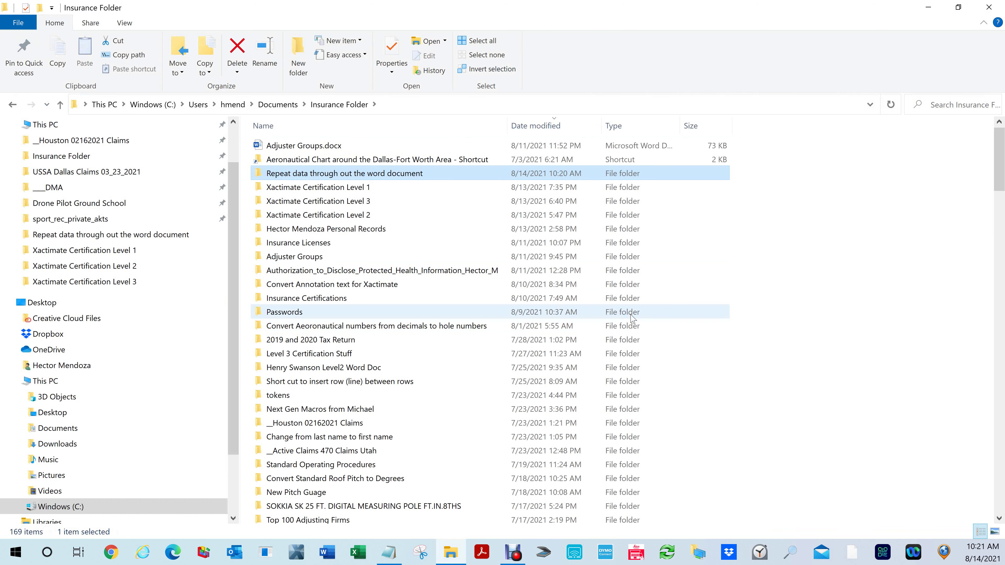
pyautogui.click(275, 129)
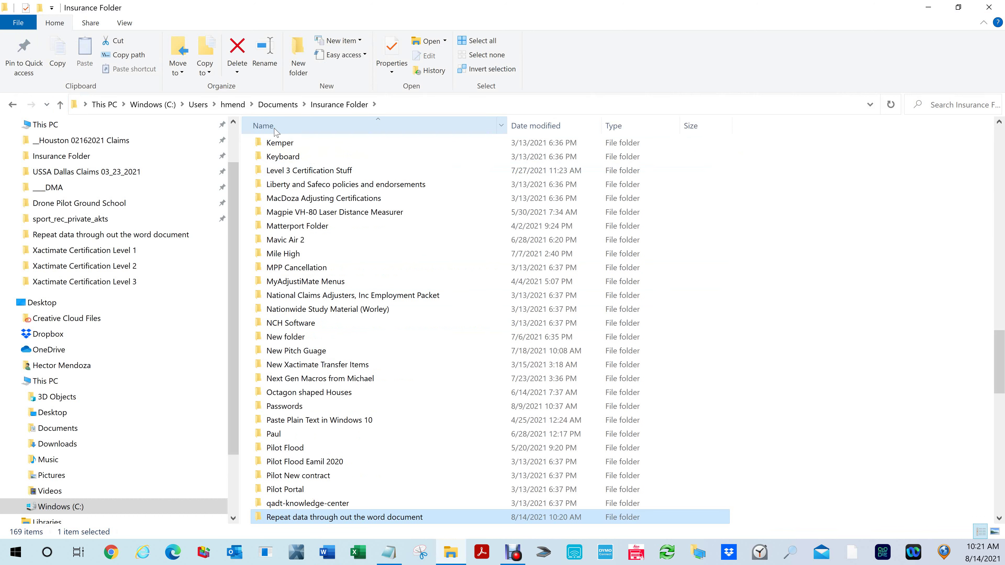
pyautogui.moveTo(999, 348); pyautogui.dragTo(930, 151)
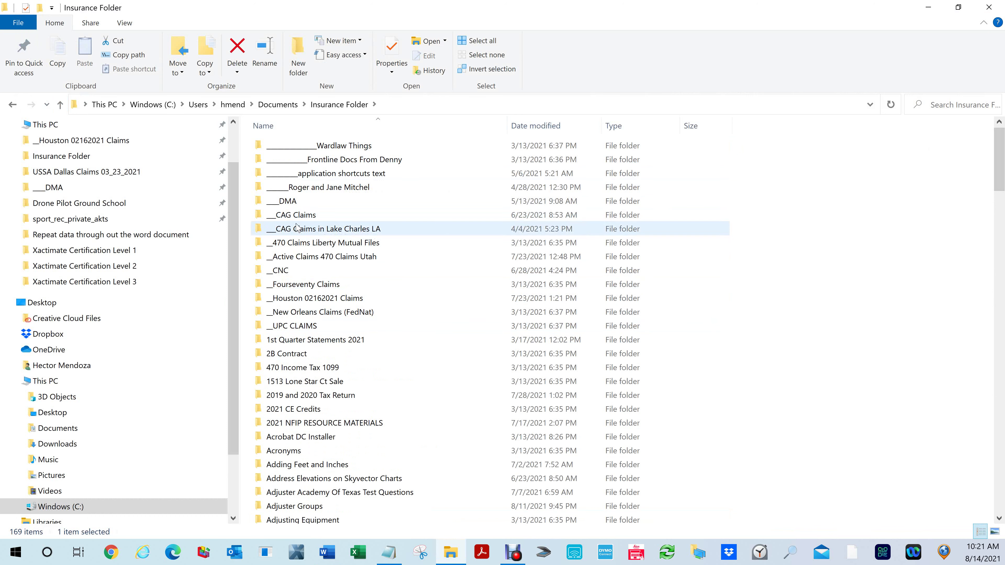
pyautogui.doubleClick(282, 219)
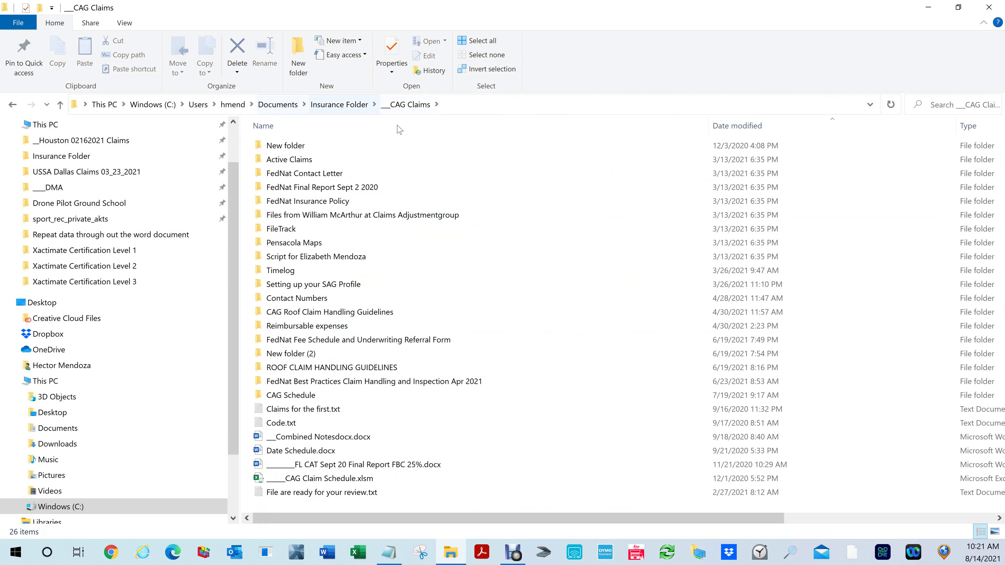
# - Find ___Combined Notesdocx.docx in the ___CAG Claims folder and open it
pyautogui.moveTo(464, 327)
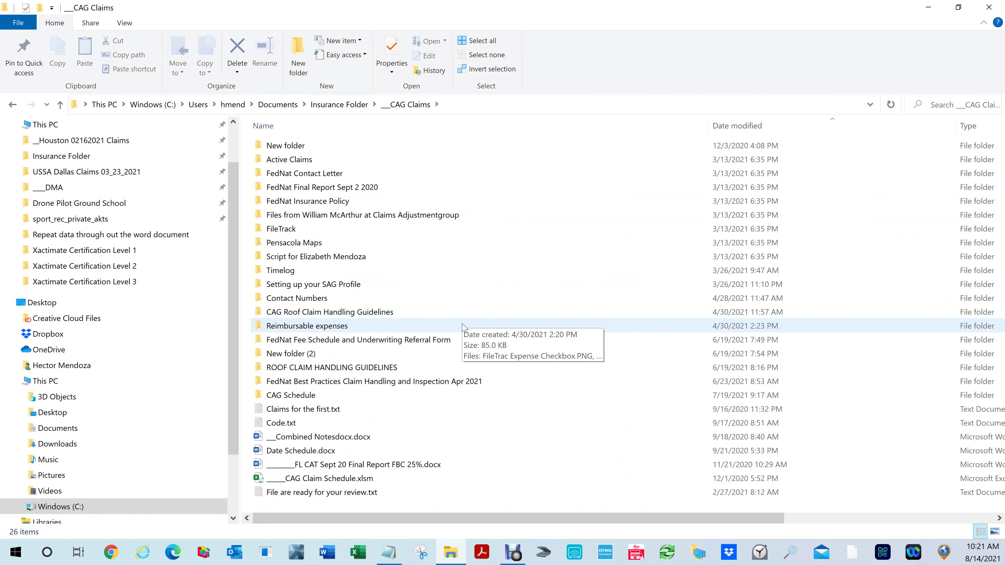
pyautogui.hscroll(1, 375, 339)
pyautogui.hscroll(-1, 376, 340)
pyautogui.moveTo(378, 342)
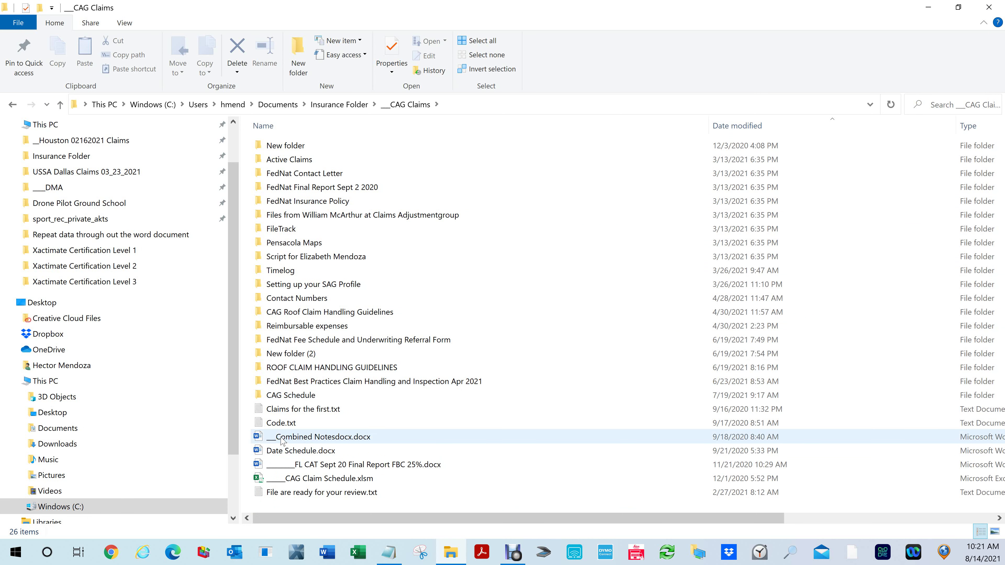
pyautogui.moveTo(282, 439)
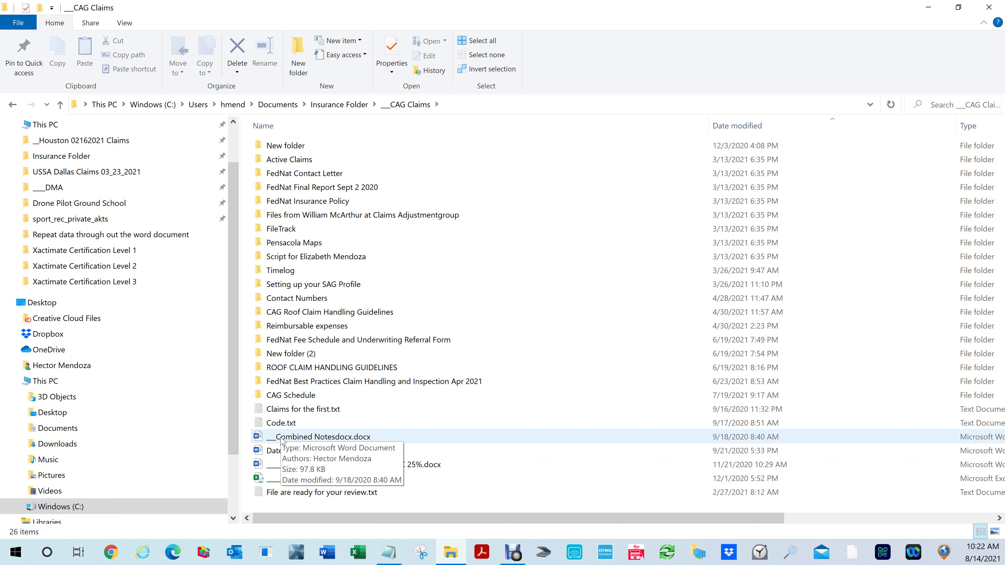
pyautogui.doubleClick(282, 437)
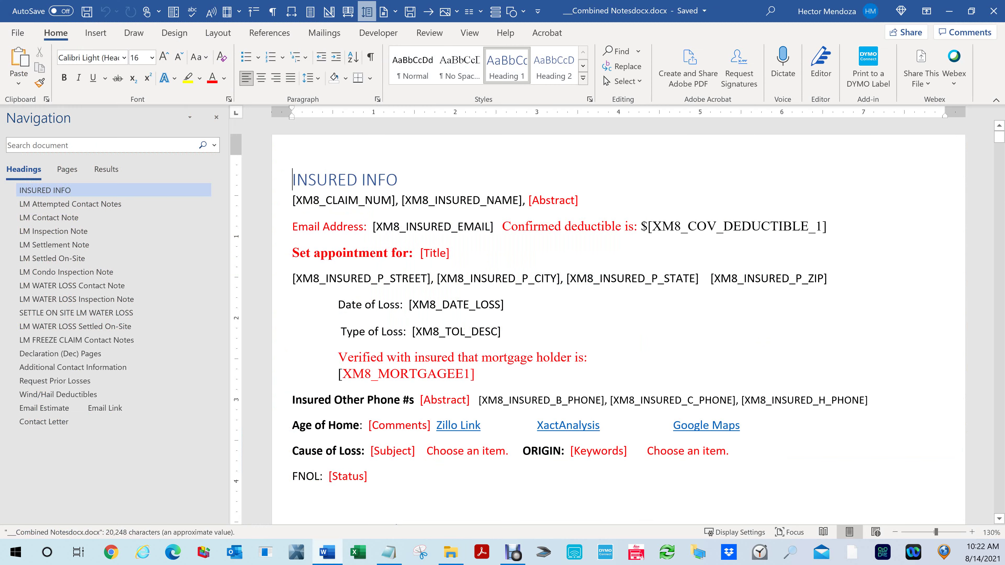
# - Look through the combined notes from INSURED INFO to LM Inspection Note for property fields, and close the document
pyautogui.scroll(-10, 618, 323)
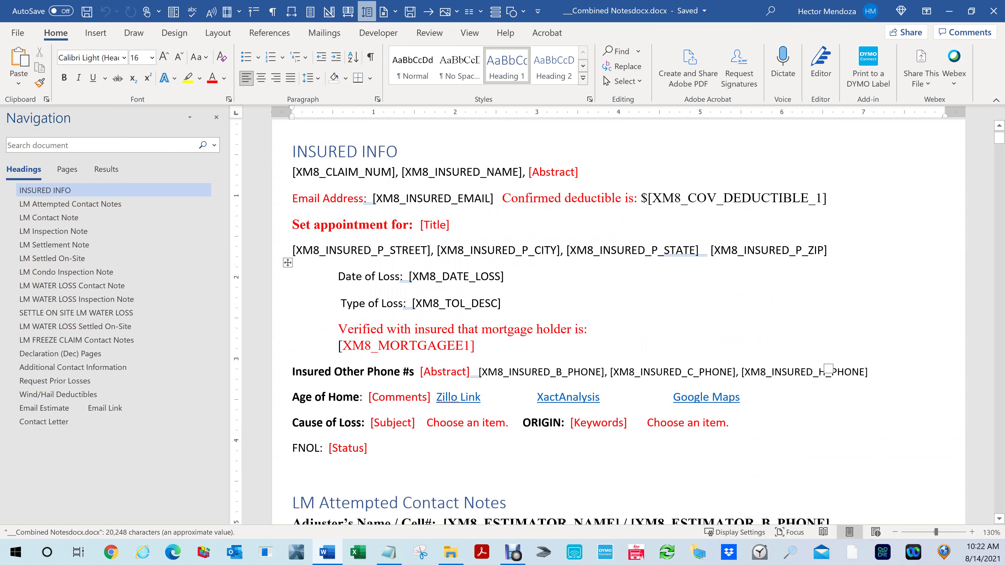
pyautogui.scroll(-3, 848, 129)
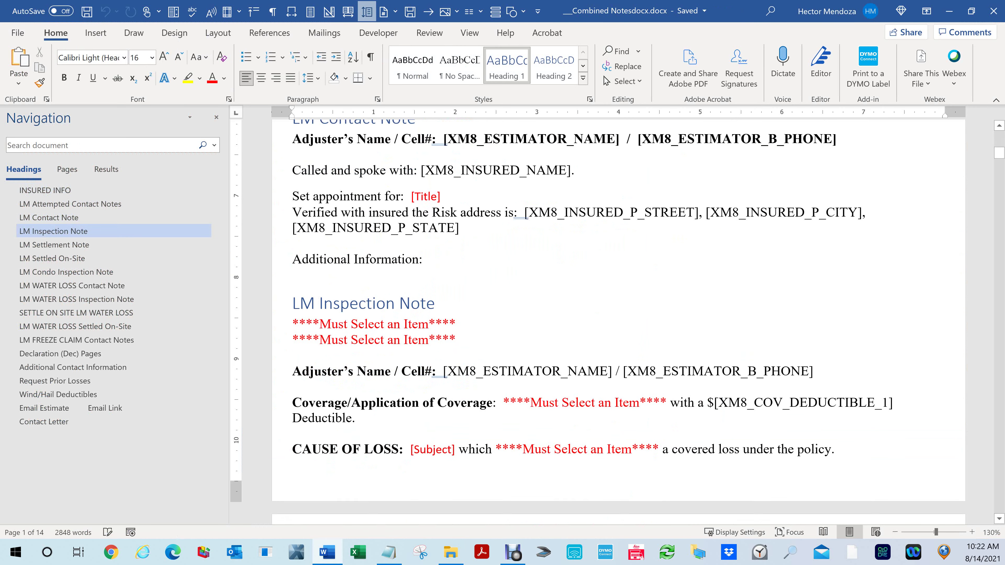
pyautogui.scroll(8, 848, 129)
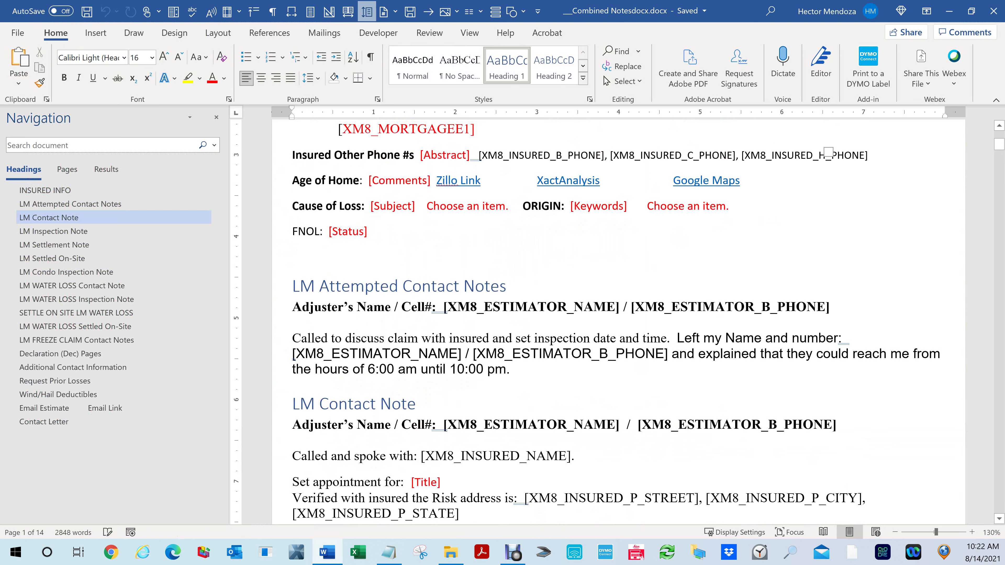
pyautogui.click(993, 11)
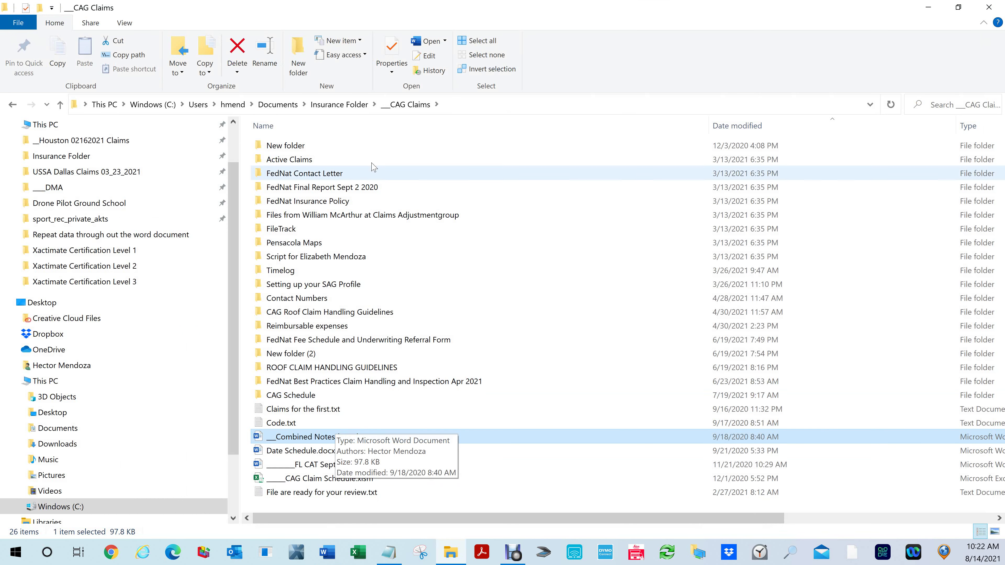
# - Return to Insurance Folder, enter the ____DMA folder, and open Suppliment.doc
pyautogui.click(59, 104)
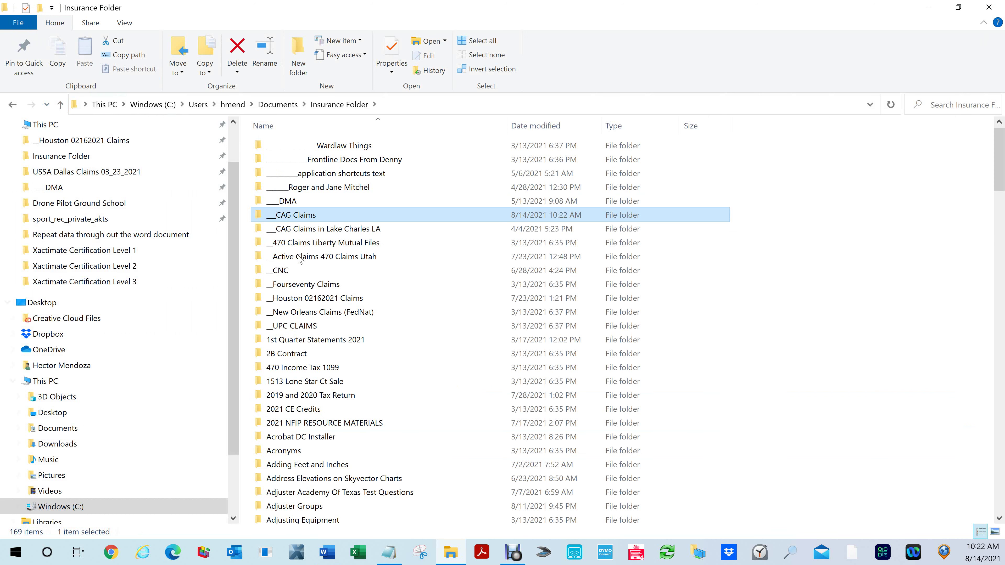
pyautogui.doubleClick(293, 204)
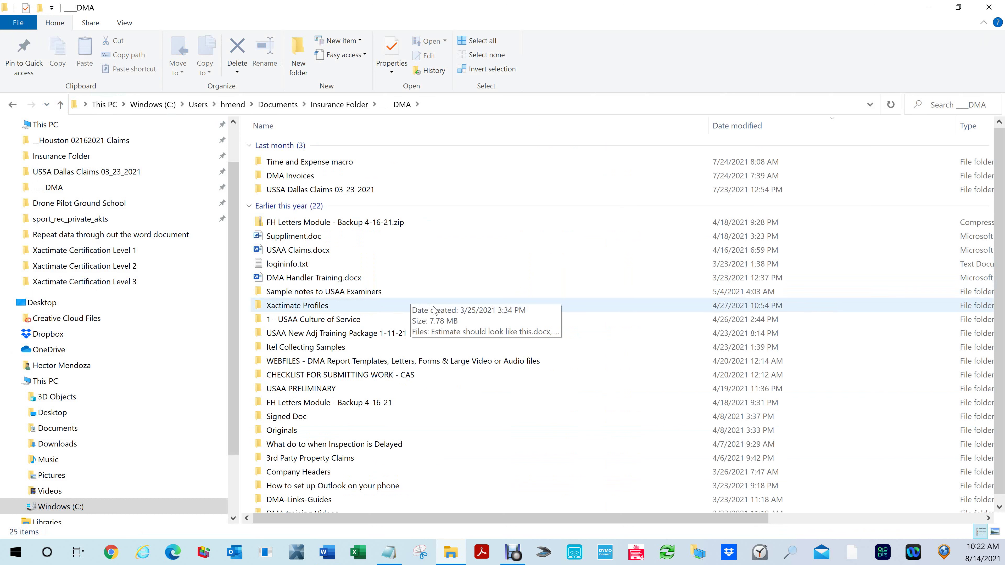
pyautogui.scroll(-1, 437, 315)
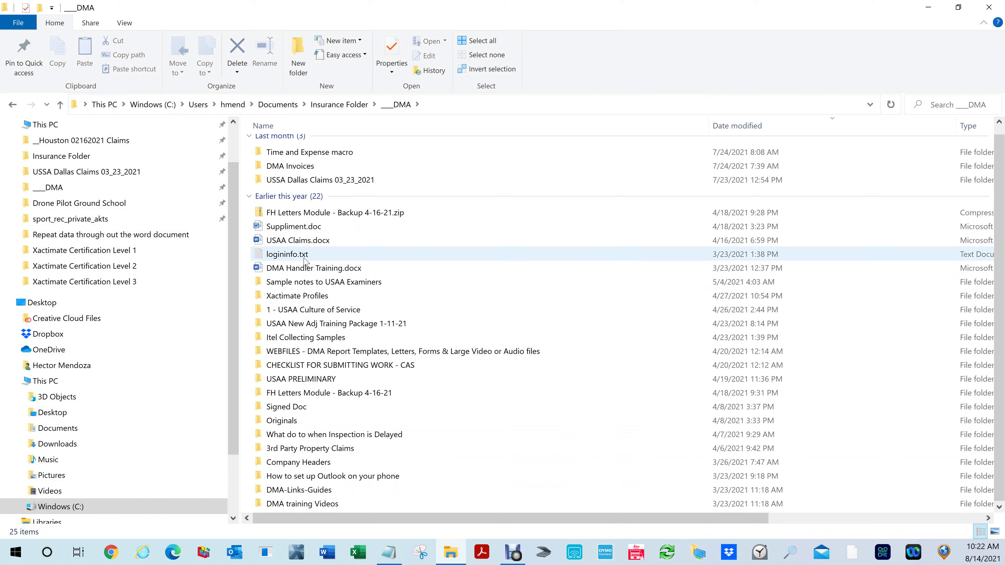
pyautogui.click(258, 230)
pyautogui.doubleClick(257, 227)
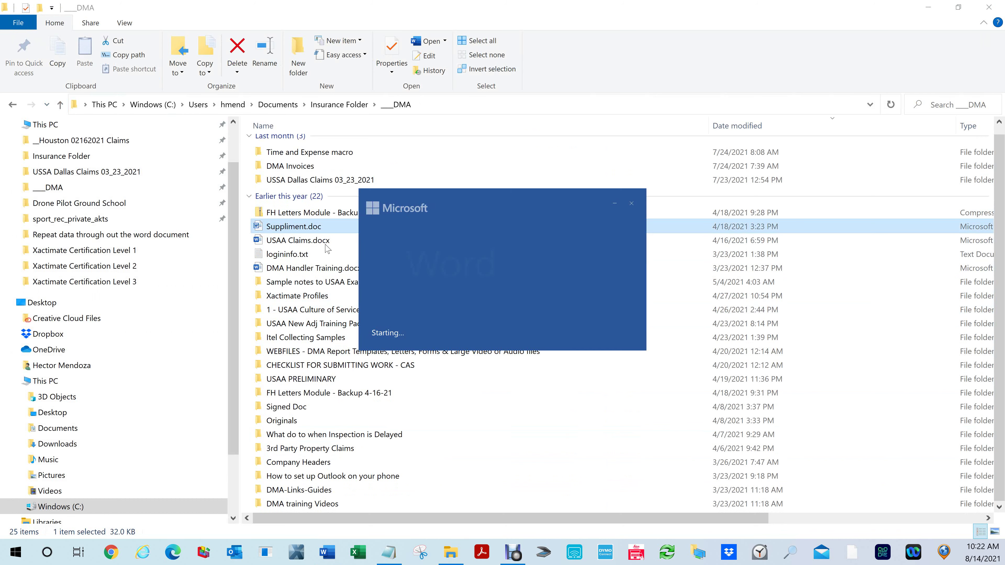
# - Skim the supplemental closing report from the letterhead down to the signature and enclosures, and return to its beginning
pyautogui.scroll(-10, 617, 341)
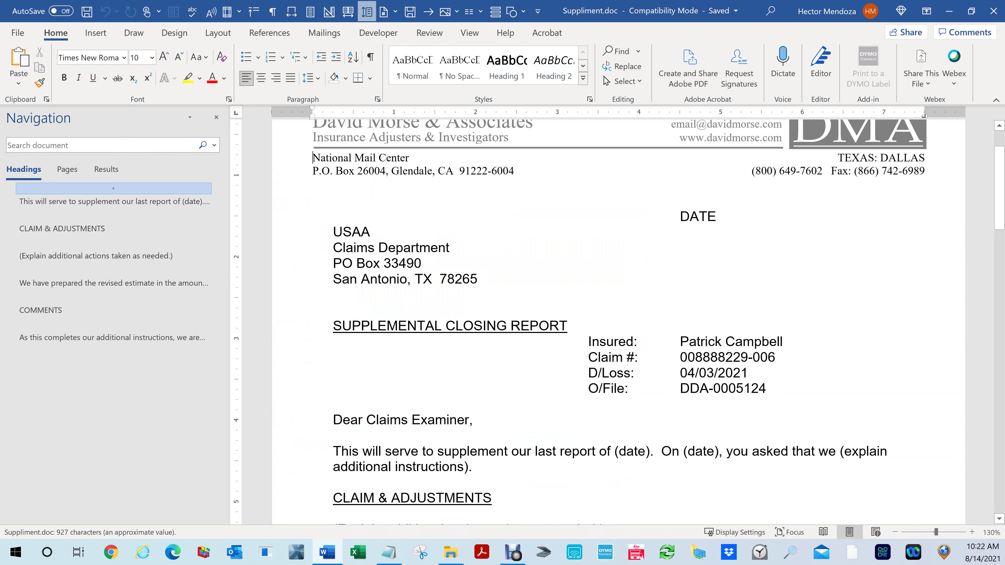
pyautogui.scroll(-3, 617, 340)
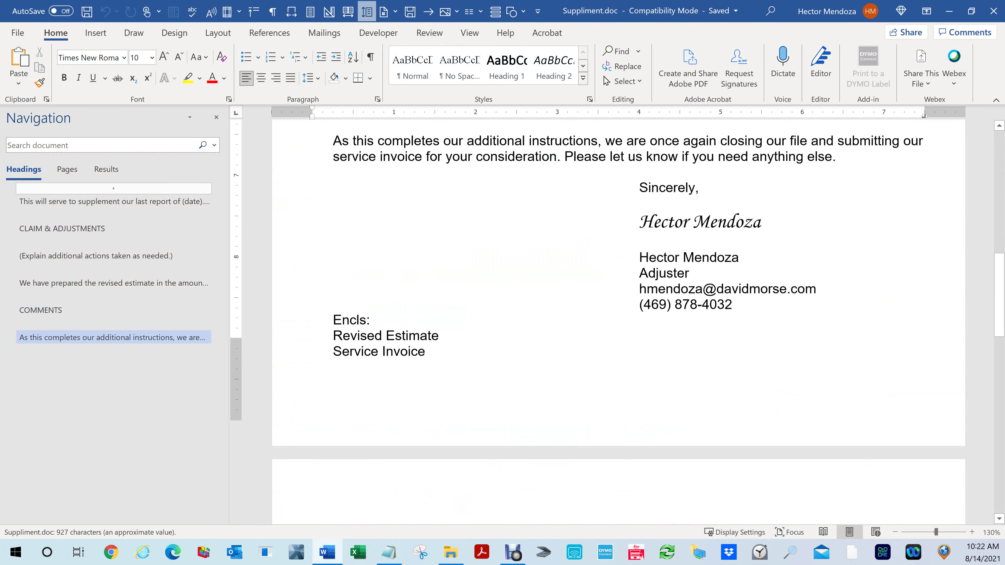
pyautogui.scroll(5, 617, 341)
pyautogui.scroll(6, 617, 340)
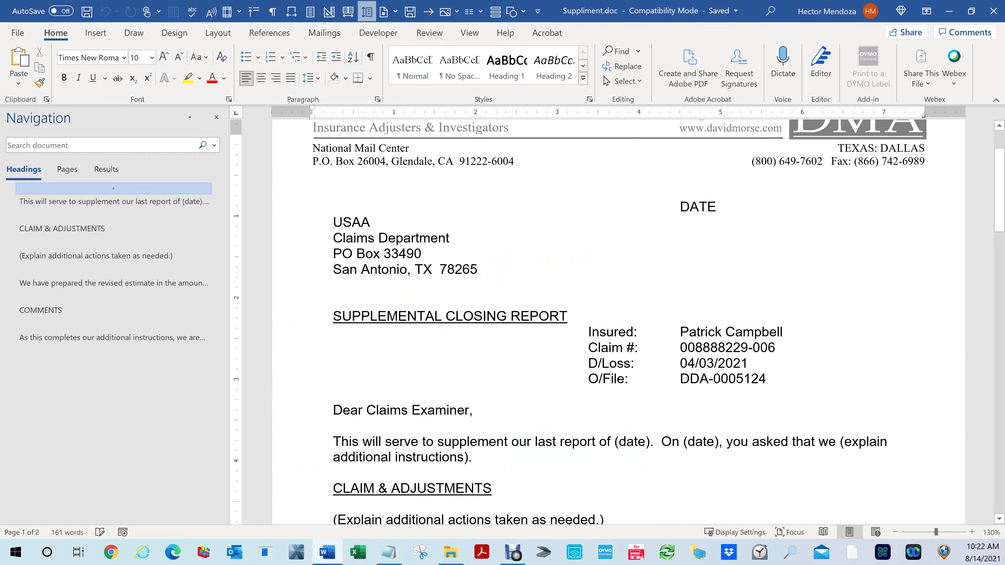
# - Examine the report's insured details and blank amounts under CLAIM & ADJUSTMENTS, highlight the RCV blank, and close the document unedited
pyautogui.scroll(-4, 617, 341)
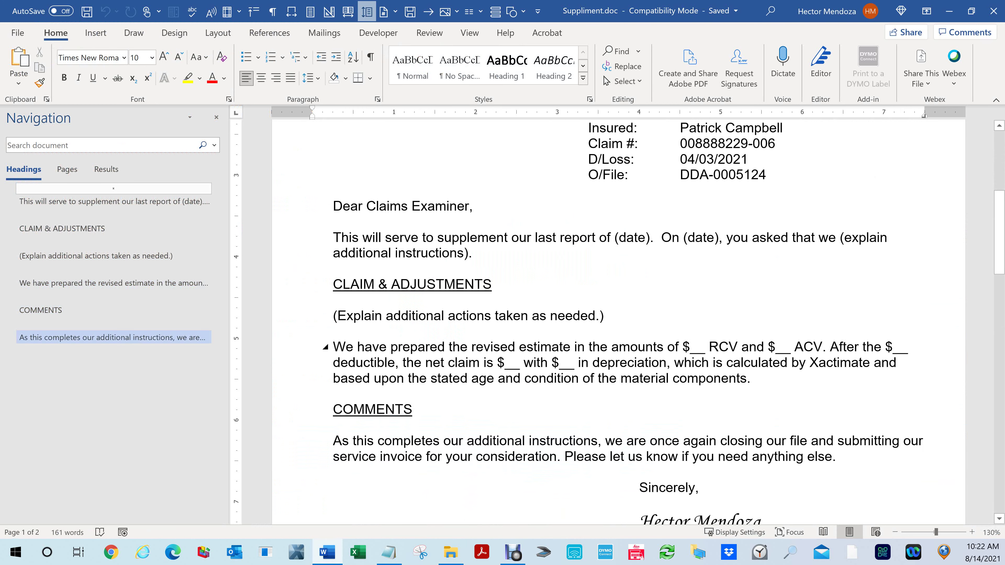
pyautogui.scroll(-2, 617, 340)
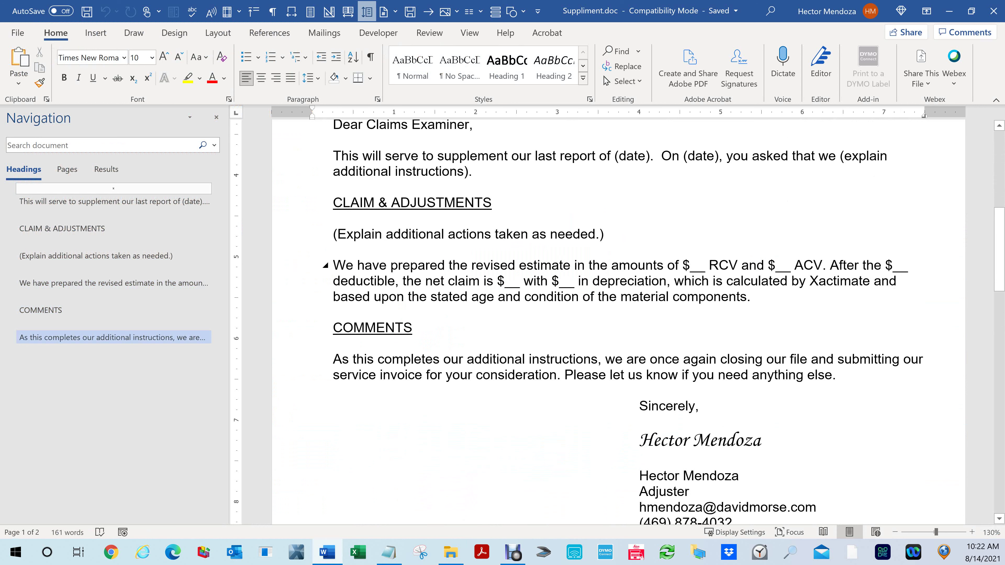
pyautogui.moveTo(708, 265); pyautogui.dragTo(698, 265)
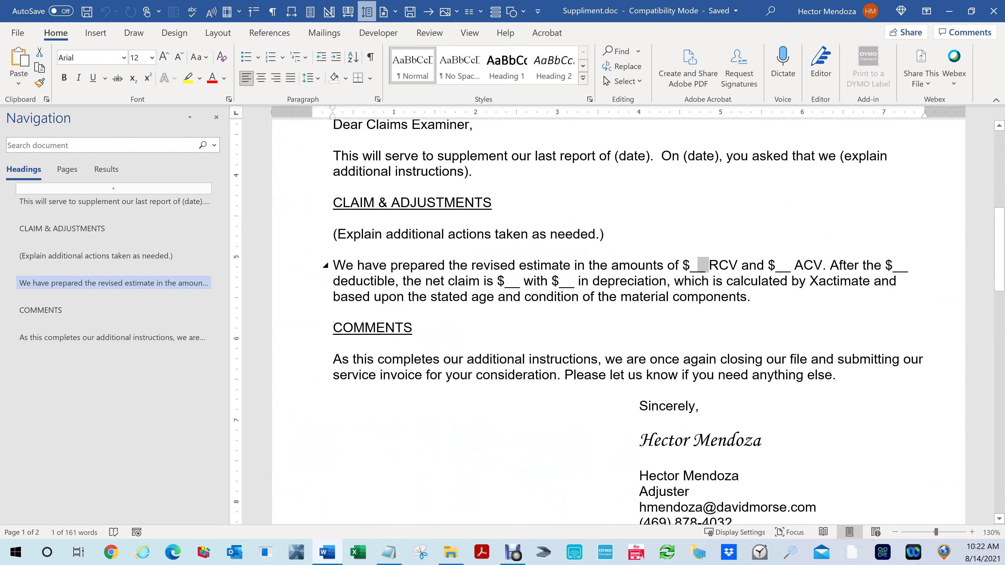
pyautogui.scroll(5, 617, 356)
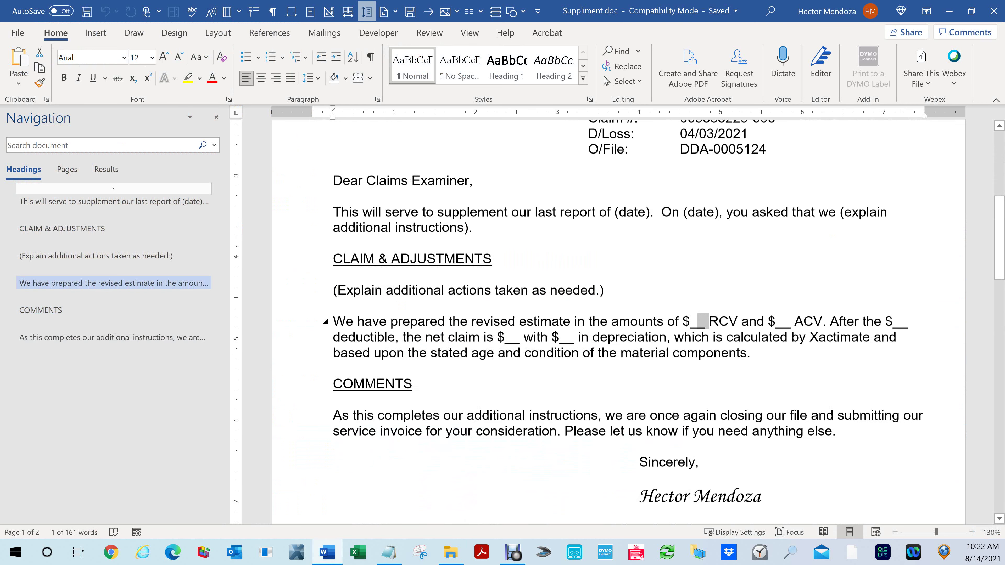
pyautogui.scroll(-4, 617, 357)
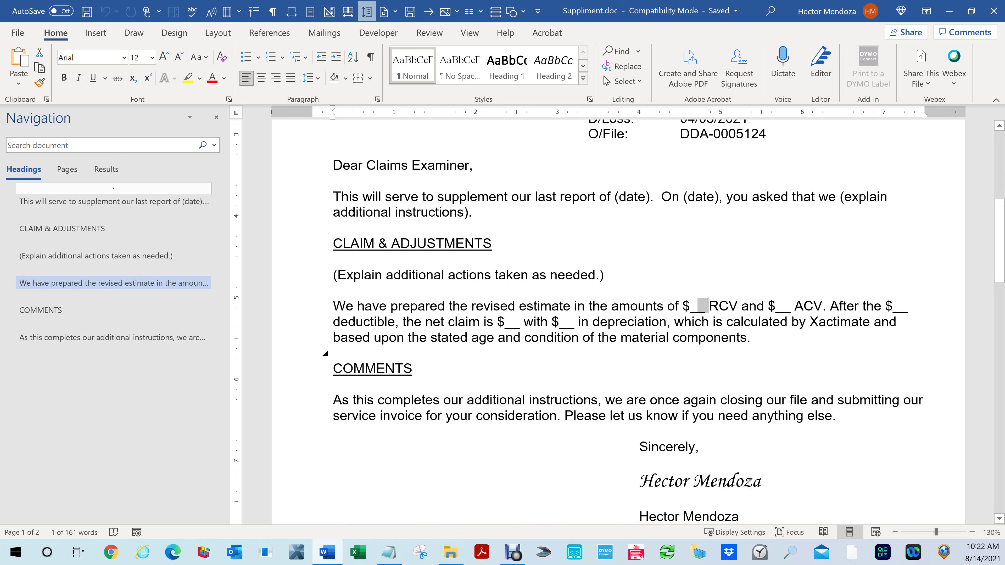
pyautogui.scroll(4, 617, 316)
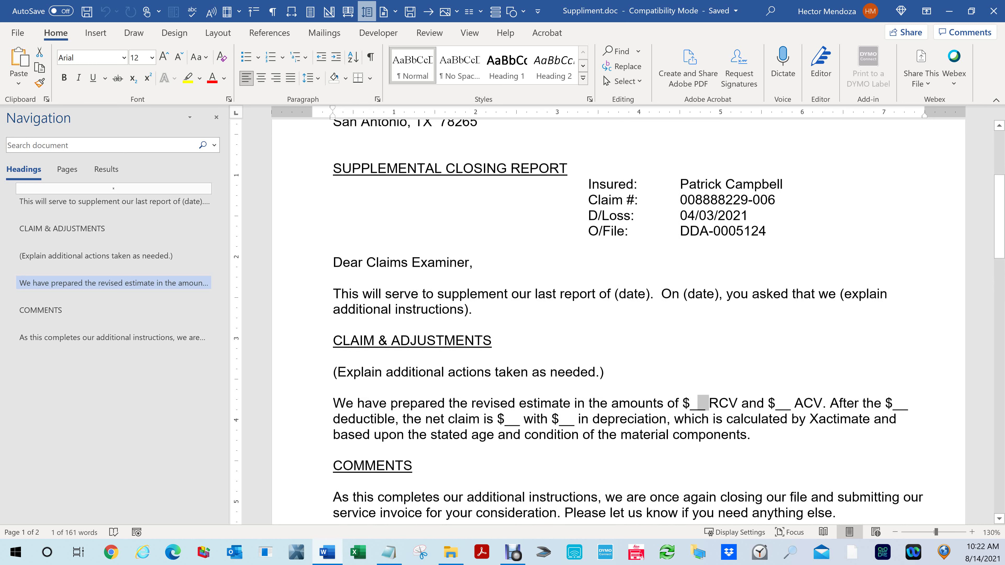
pyautogui.click(993, 11)
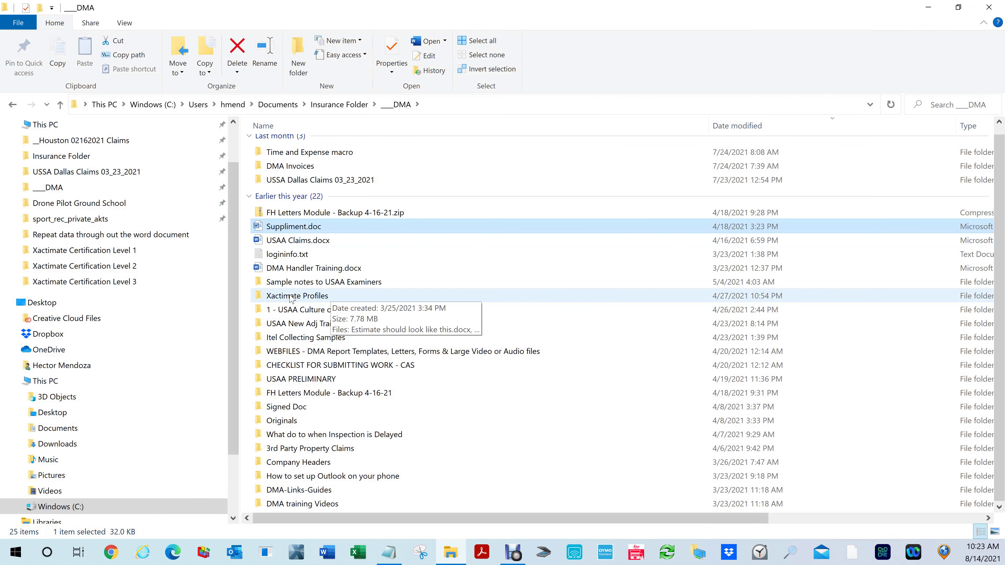
# - Open USAA Claims.docx from the ____DMA folder and view the annotated claim details screenshot on its first page
pyautogui.doubleClick(261, 241)
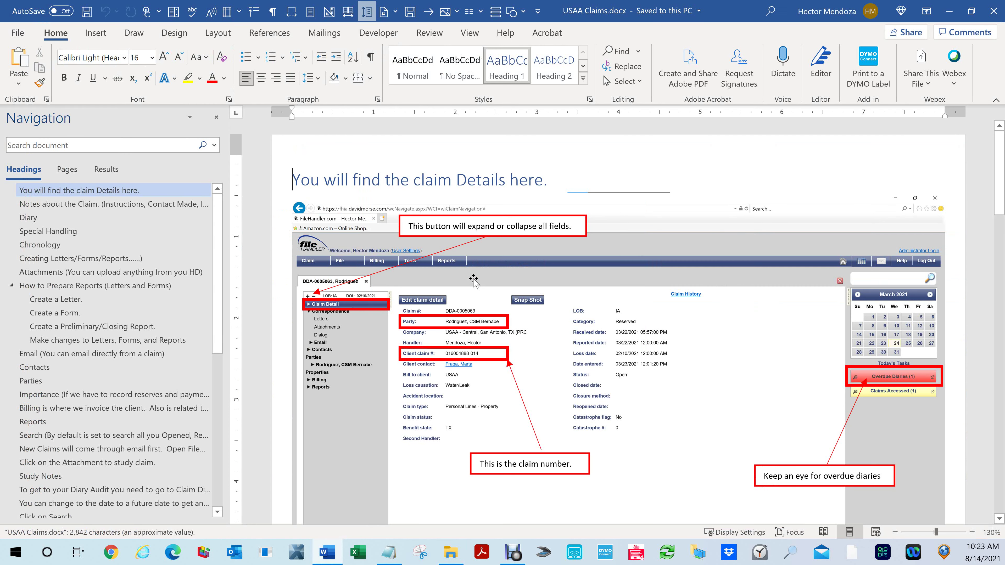
pyautogui.scroll(-3, 486, 281)
pyautogui.scroll(3, 487, 284)
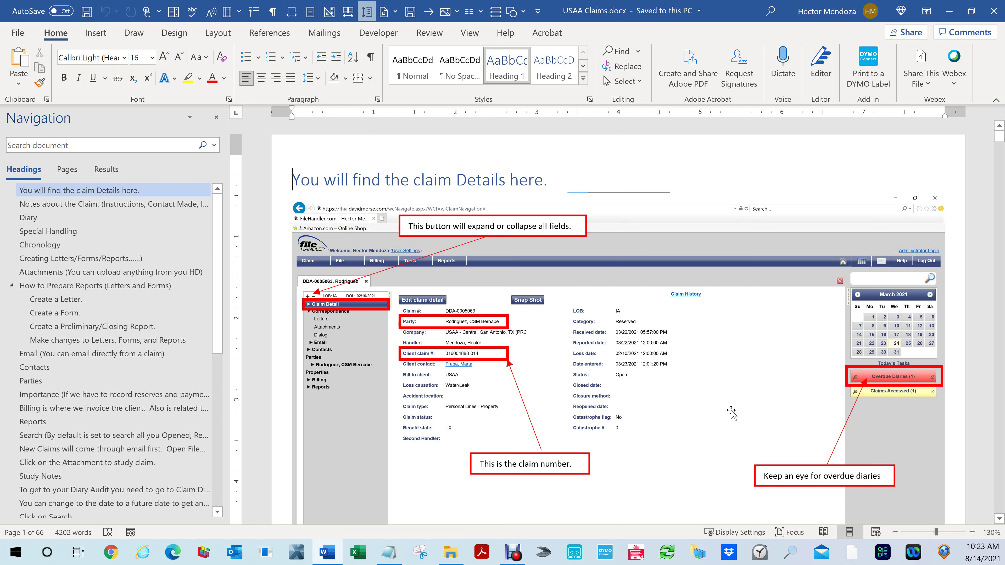
# - Examine the annotated claim details page, skim the notes and diary screenshots below it, and return to the document's beginning
pyautogui.scroll(-5, 703, 373)
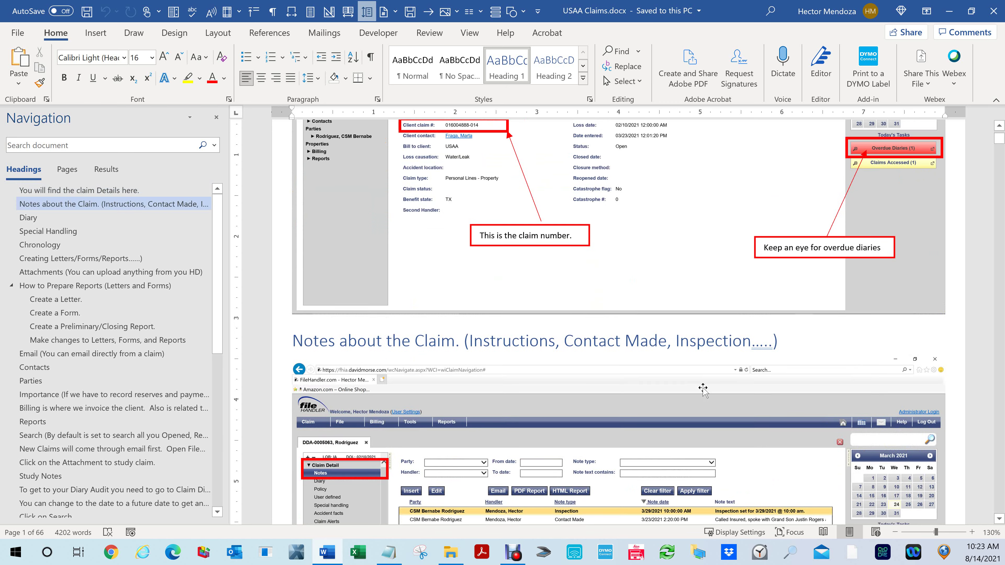
pyautogui.scroll(5, 703, 390)
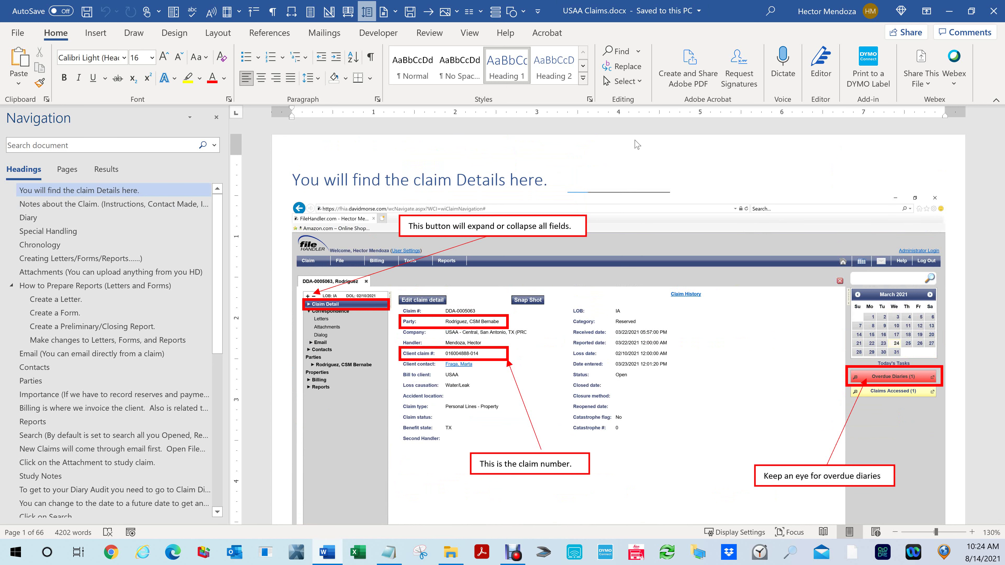
pyautogui.scroll(-2, 605, 279)
pyautogui.scroll(2, 605, 278)
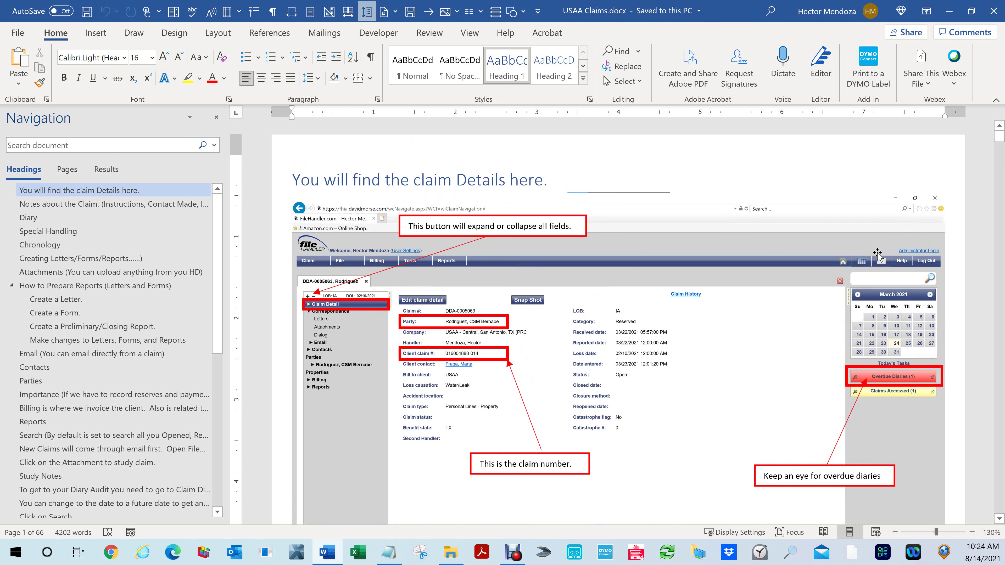
pyautogui.scroll(-7, 669, 321)
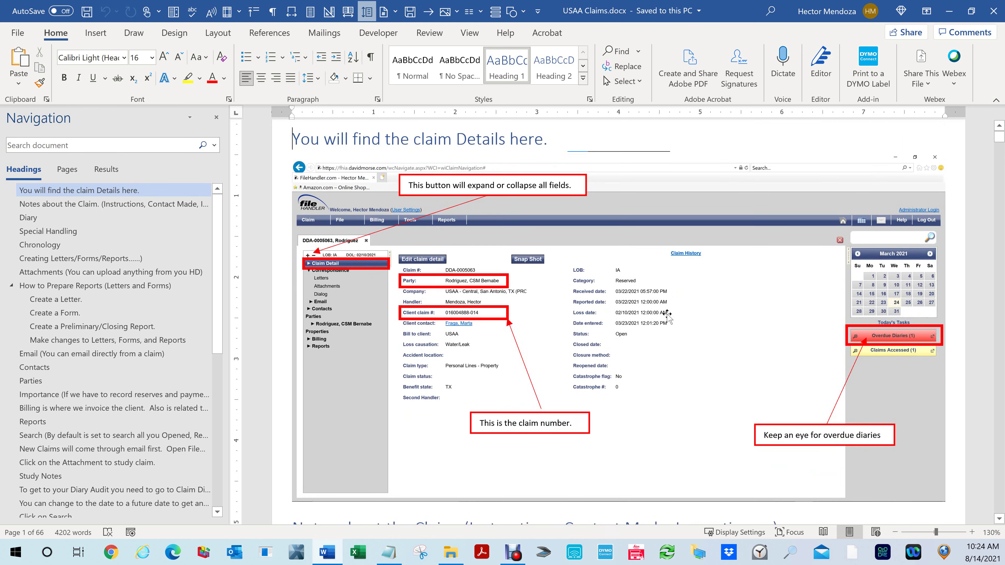
pyautogui.scroll(-14, 669, 327)
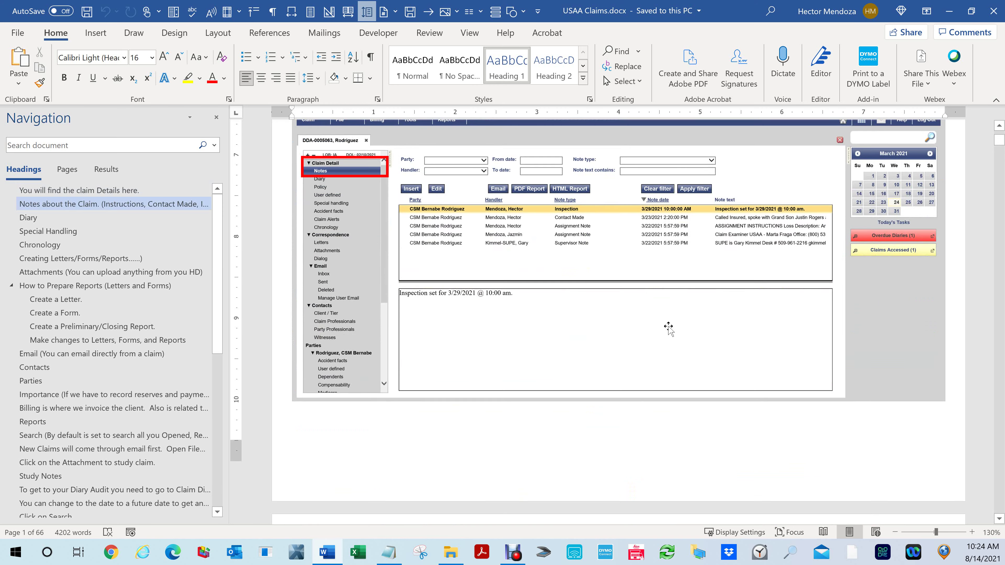
pyautogui.scroll(-4, 668, 327)
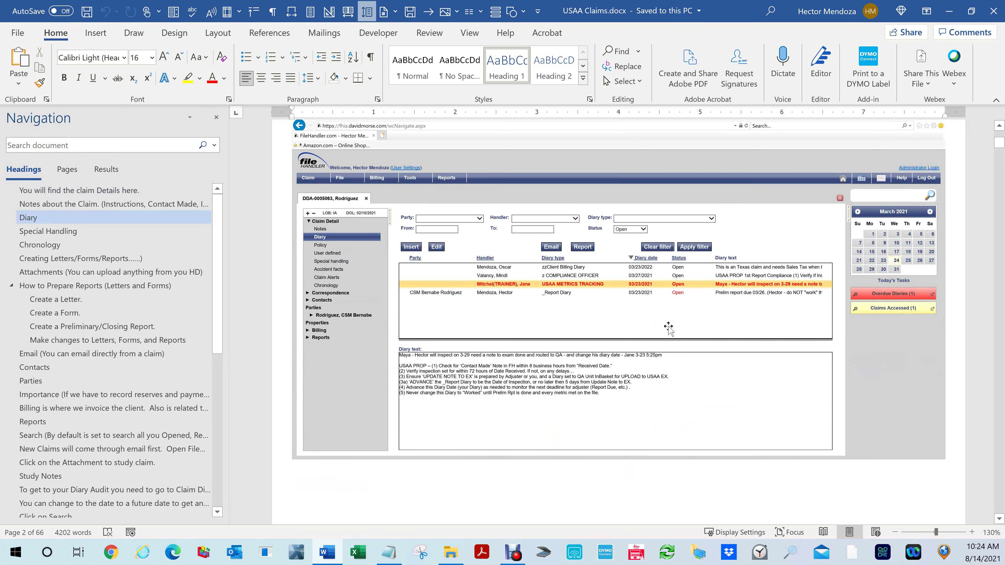
pyautogui.scroll(20, 668, 327)
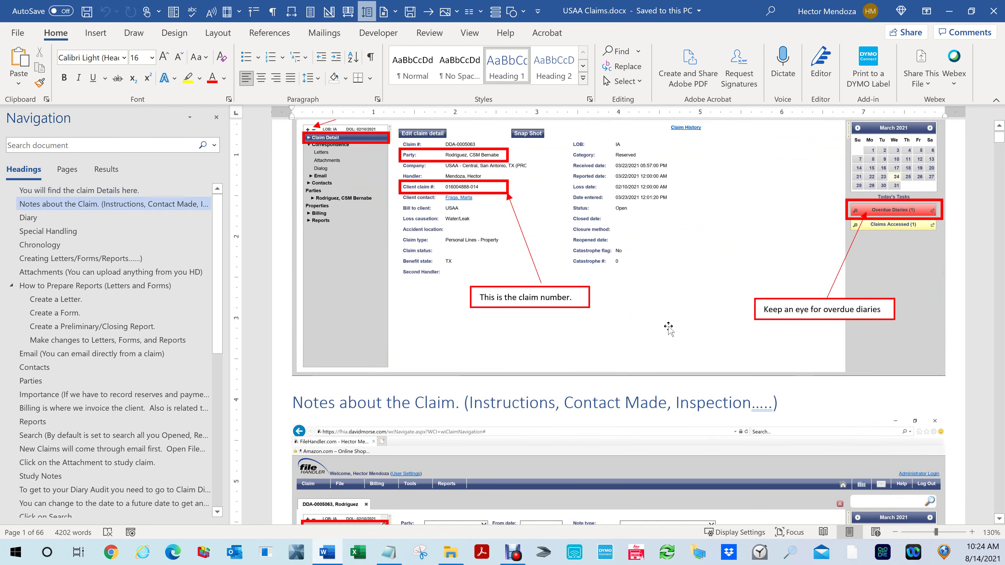
pyautogui.scroll(3, 668, 327)
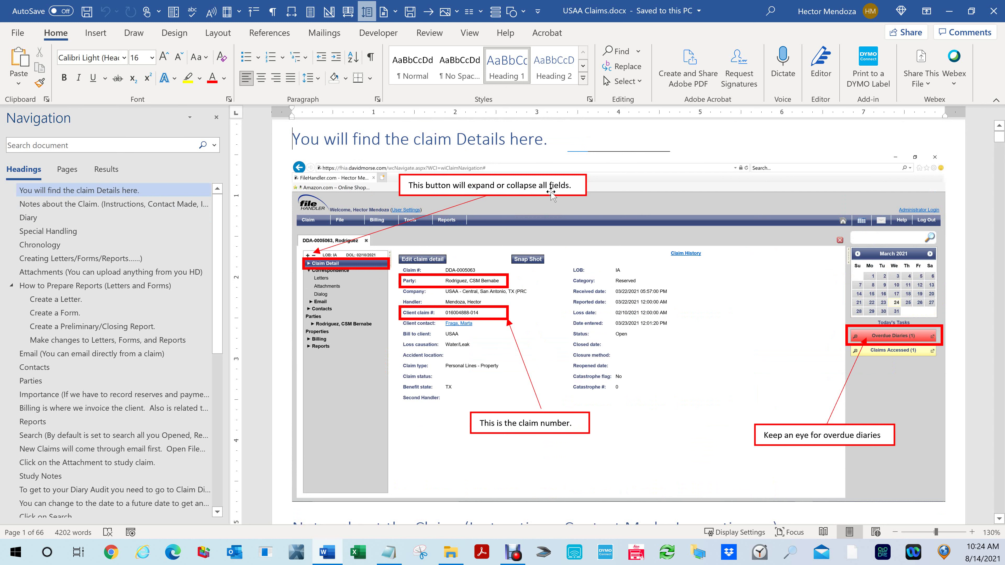
# - Skim the Notes, Diary, Special Handling and Chronology sections and view the Creating Letters/Forms/Reports screenshot
pyautogui.scroll(-3, 700, 373)
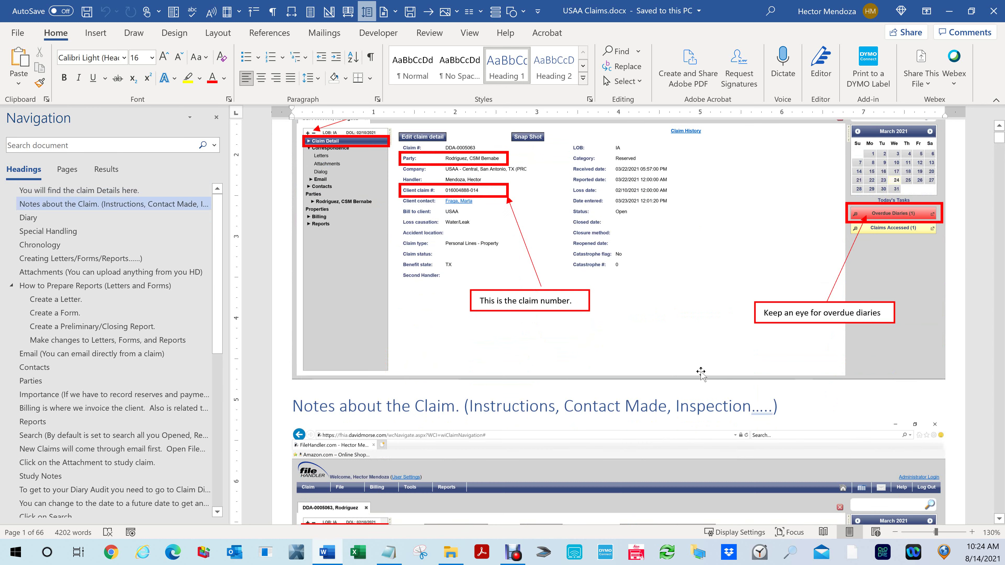
pyautogui.scroll(-6, 794, 339)
pyautogui.scroll(-7, 793, 338)
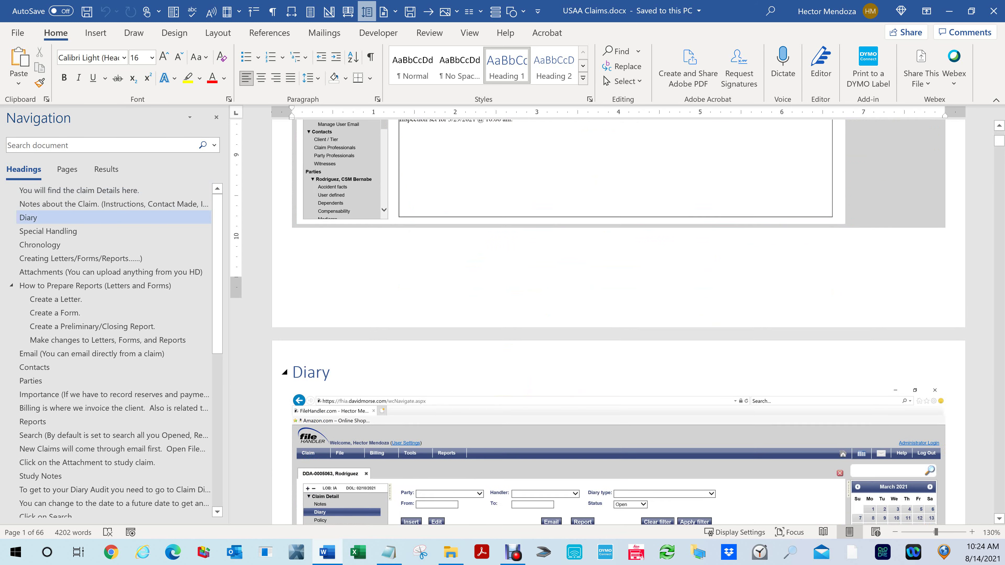
pyautogui.scroll(-5, 793, 343)
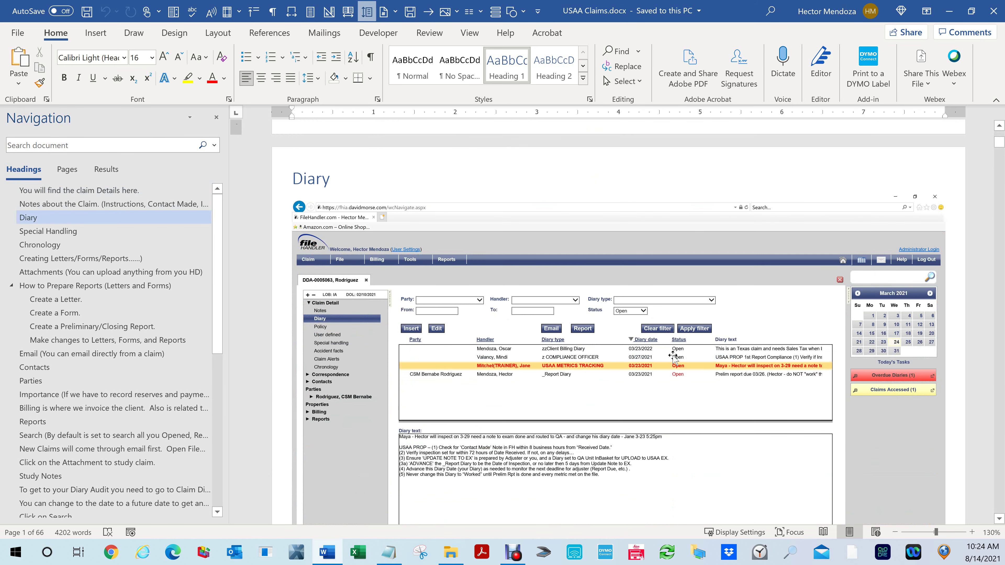
pyautogui.scroll(-4, 503, 409)
pyautogui.scroll(-15, 508, 406)
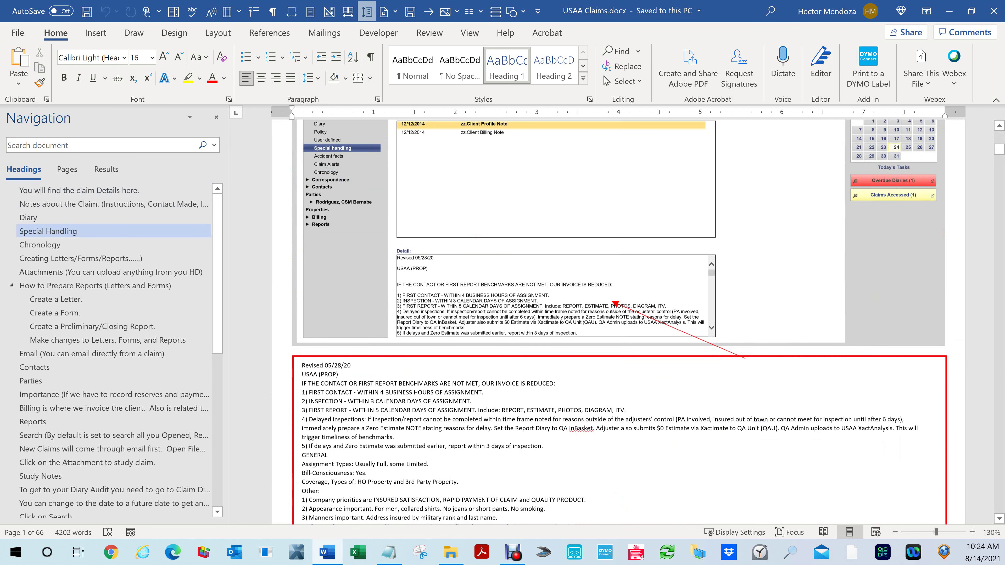
pyautogui.scroll(-4, 618, 323)
pyautogui.scroll(-7, 617, 323)
pyautogui.scroll(-18, 618, 323)
pyautogui.scroll(-15, 617, 323)
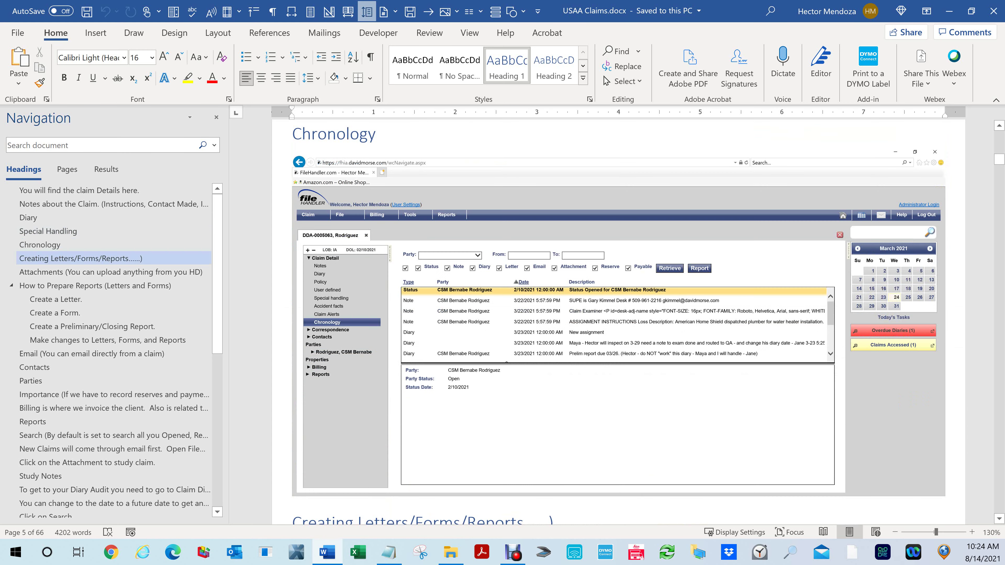
pyautogui.scroll(-8, 617, 322)
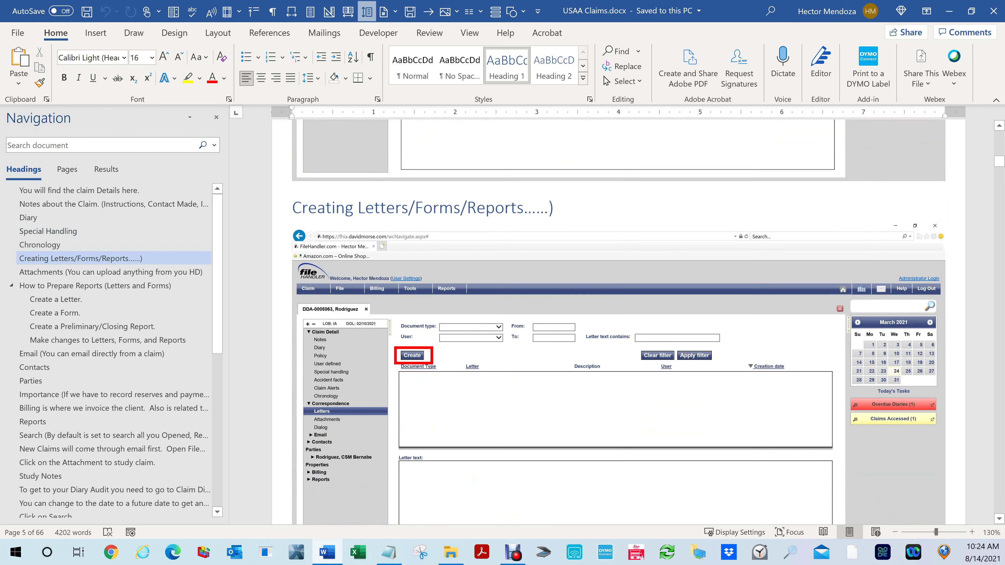
pyautogui.scroll(-3, 618, 323)
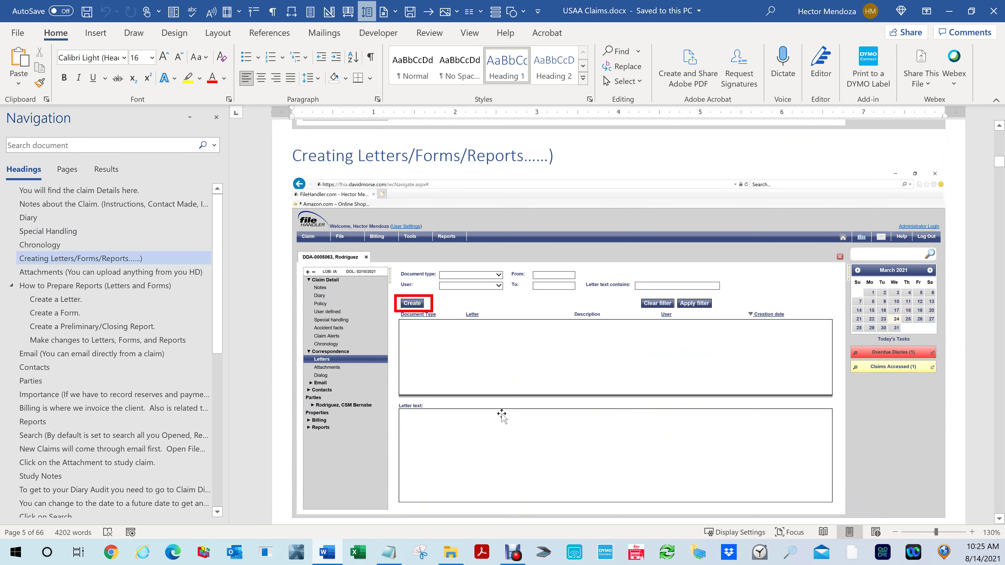
# - Examine the letter type options and the description lists for the 01) Letters and 07) Forms types
pyautogui.scroll(-6, 500, 420)
pyautogui.scroll(-10, 493, 437)
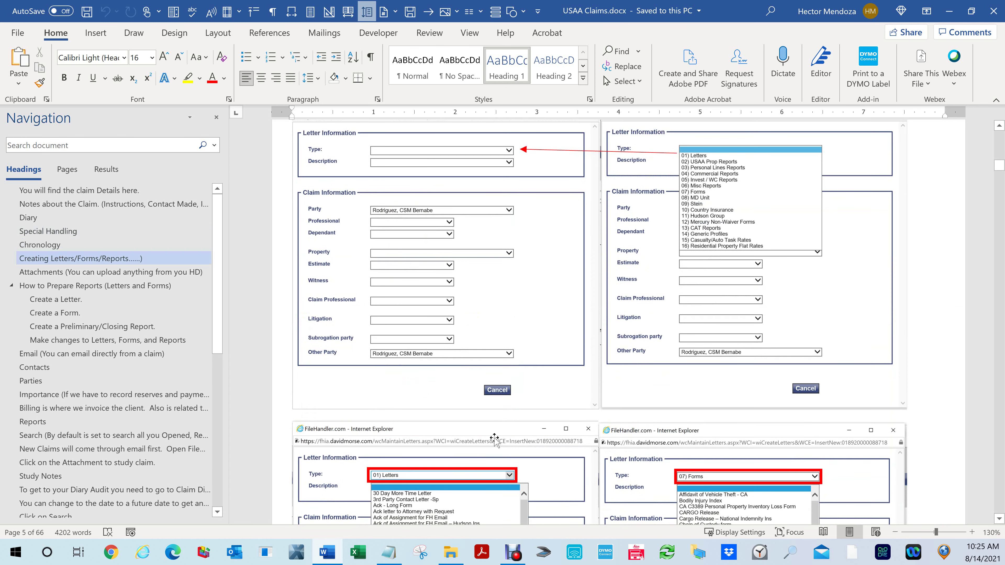
pyautogui.scroll(-3, 495, 431)
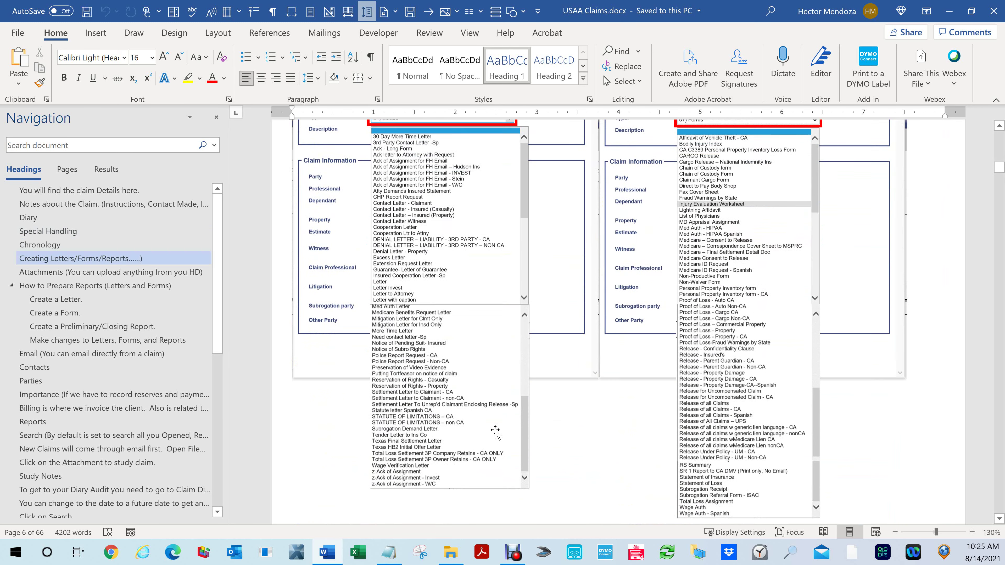
pyautogui.scroll(-3, 495, 431)
pyautogui.scroll(4, 495, 432)
pyautogui.scroll(-2, 495, 432)
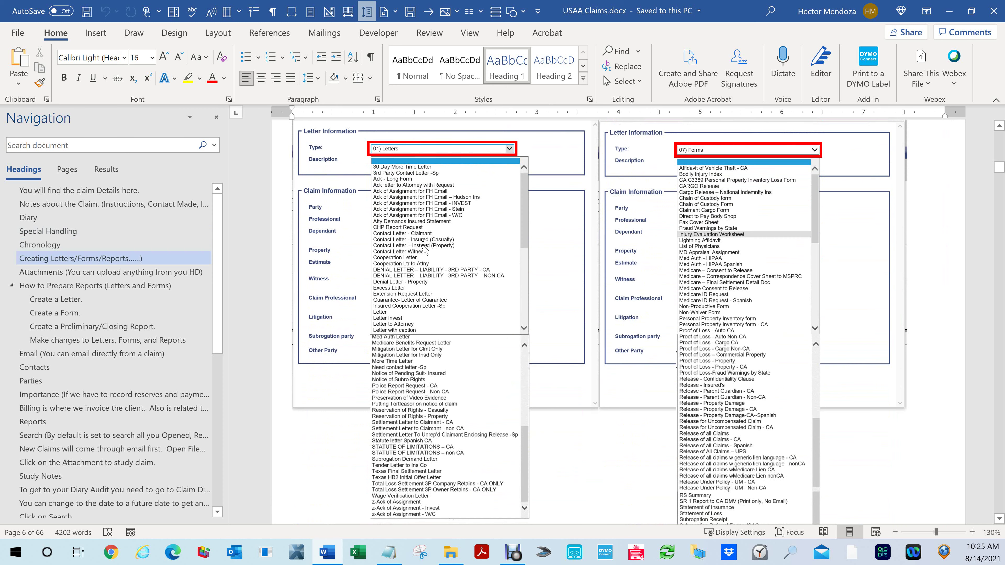
pyautogui.scroll(-1, 472, 407)
pyautogui.scroll(1, 472, 407)
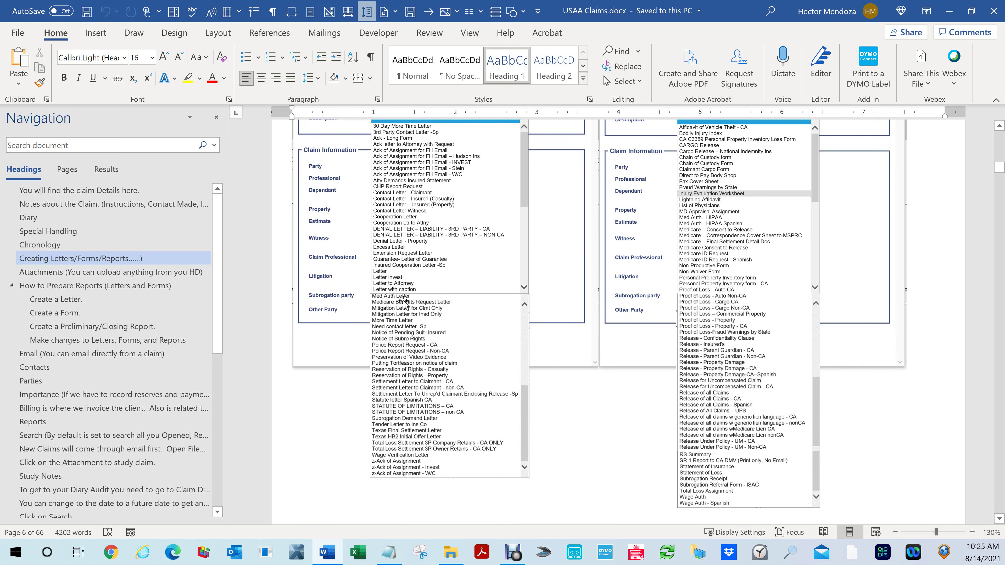
# - Point out the two stacked images that make up the 01) Letters list by selecting each, and clear the selection
pyautogui.click(448, 272)
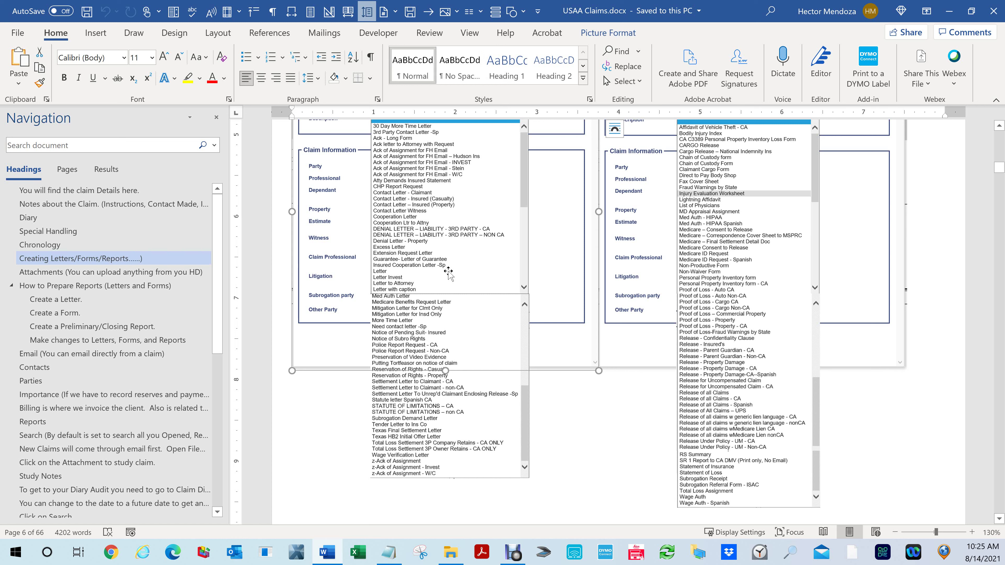
pyautogui.click(449, 413)
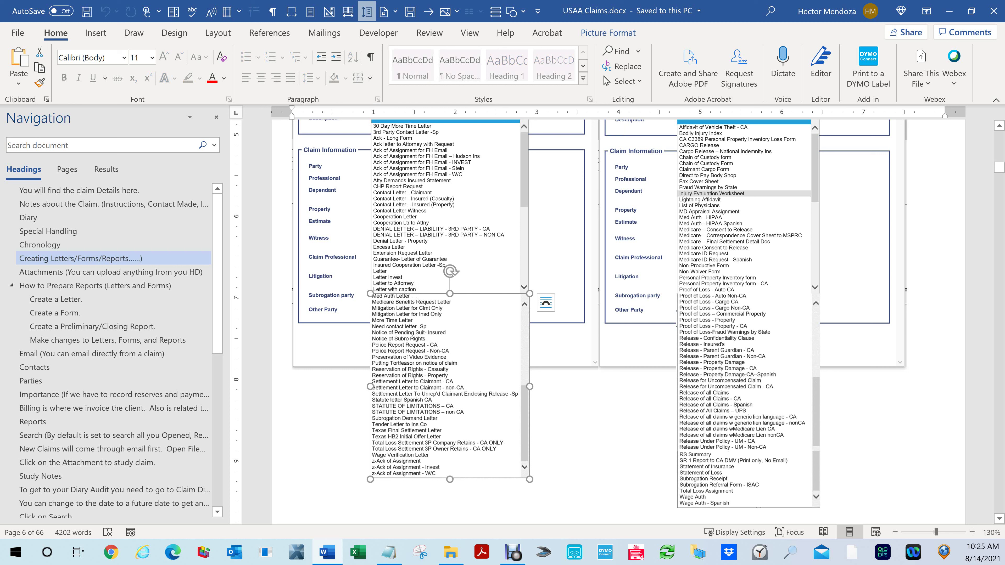
pyautogui.click(576, 449)
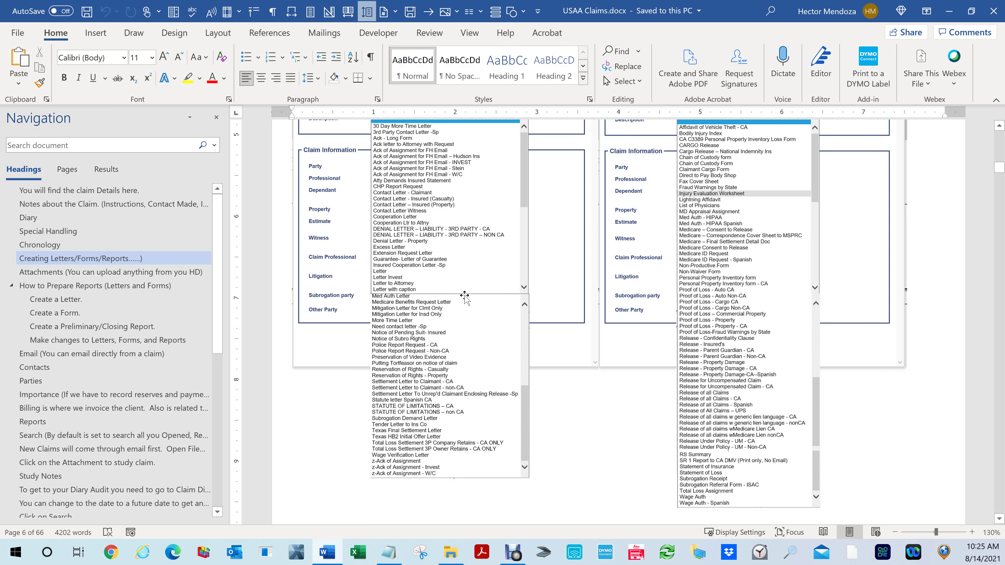
pyautogui.click(488, 229)
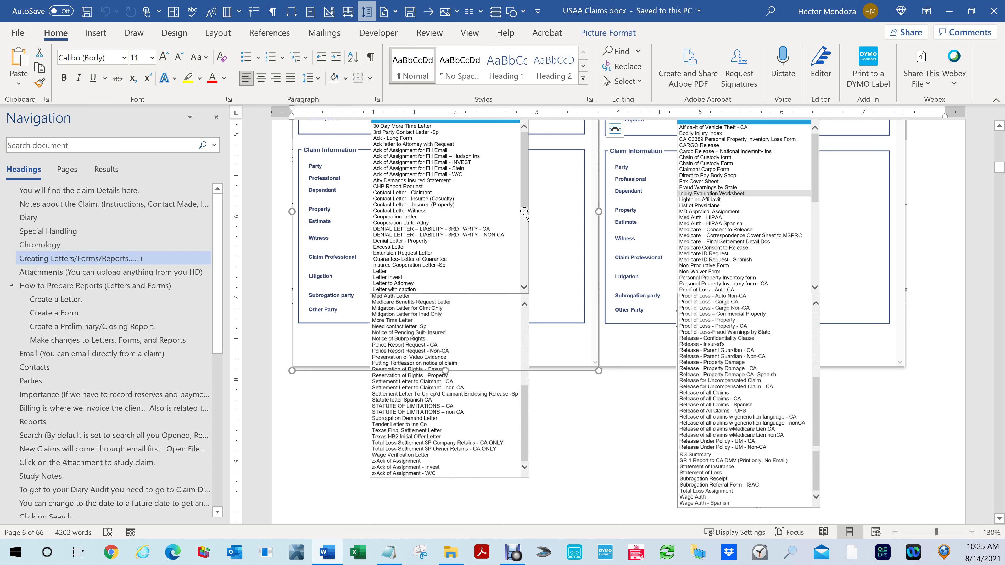
pyautogui.click(292, 414)
# - Skim the further letter type screenshots down to 09) Stein and 10) Country Insurance, and close USAA Claims.docx unedited
pyautogui.scroll(-1, 554, 317)
pyautogui.scroll(-10, 585, 420)
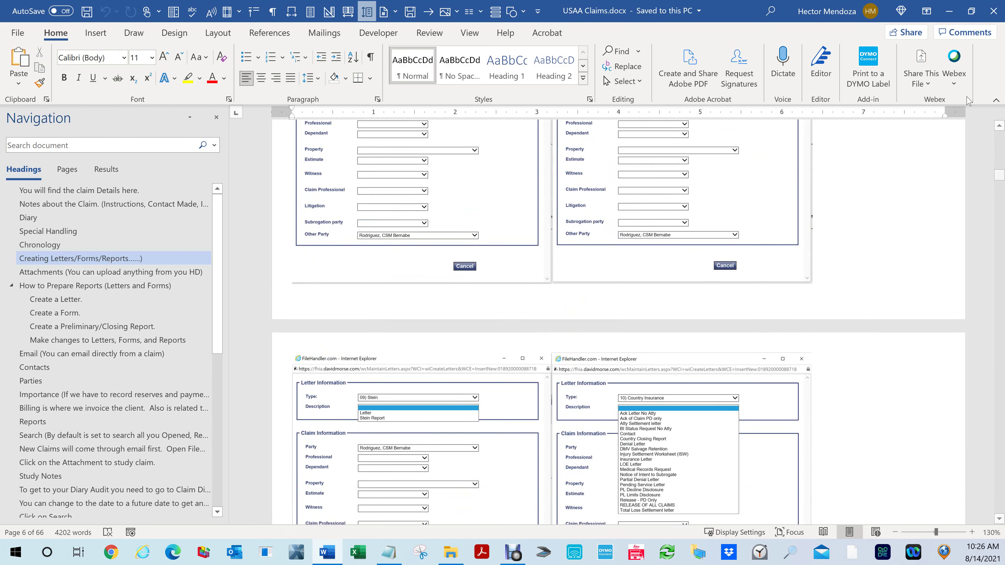
pyautogui.click(995, 11)
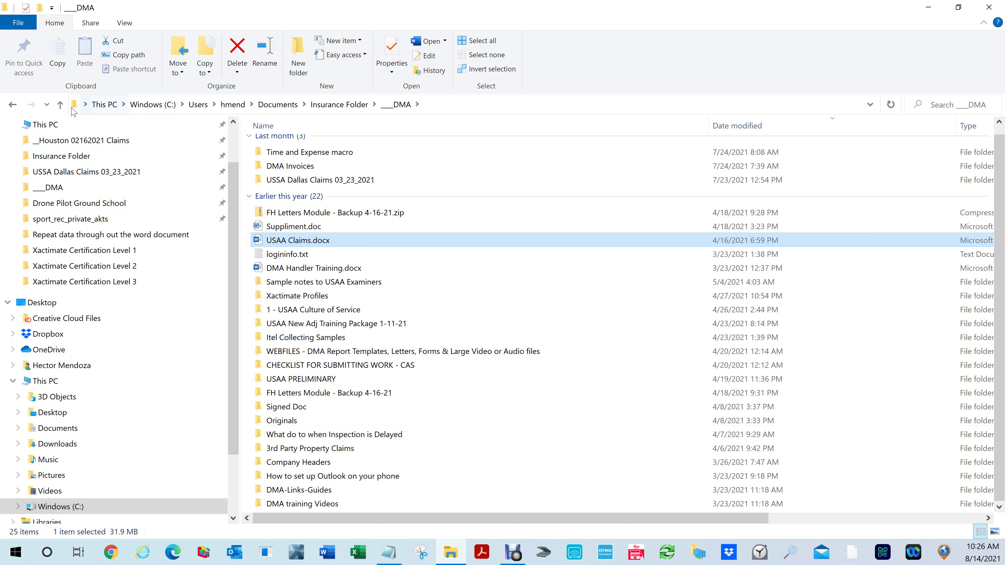
# - Go up to Insurance Folder, browse its subfolders through those starting with G, and return to the beginning of the list
pyautogui.click(60, 105)
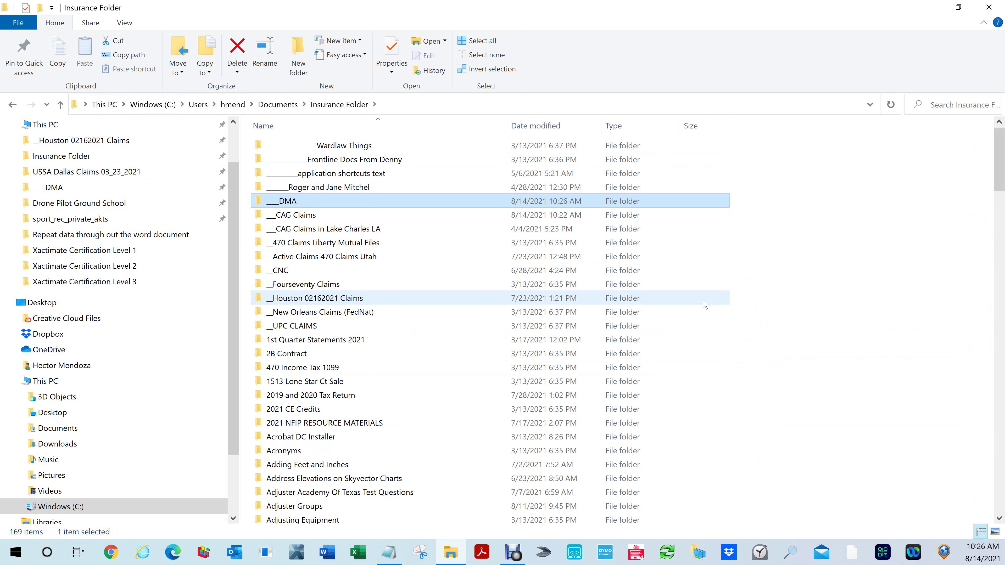
pyautogui.scroll(-6, 704, 305)
pyautogui.scroll(-1, 704, 305)
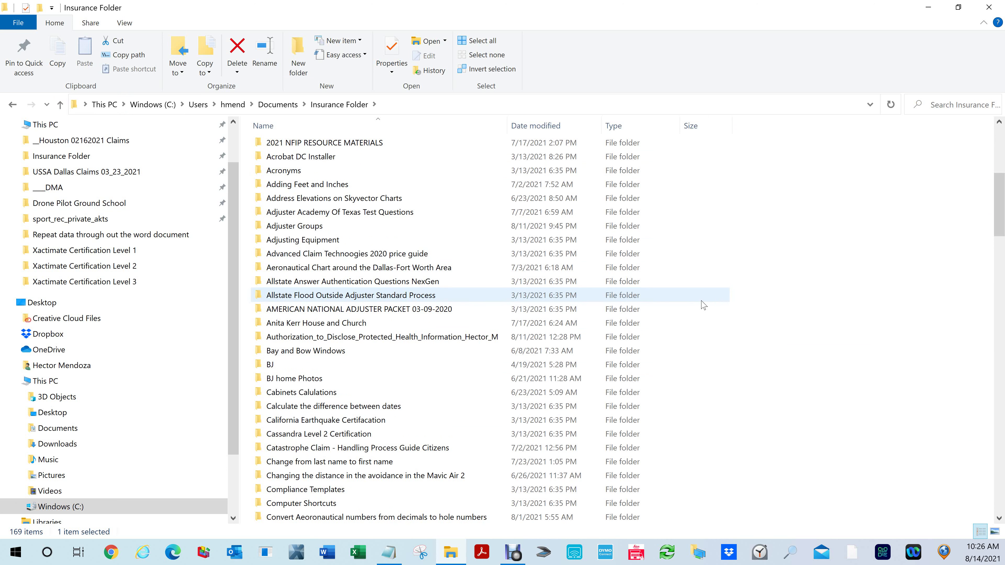
pyautogui.scroll(-9, 703, 305)
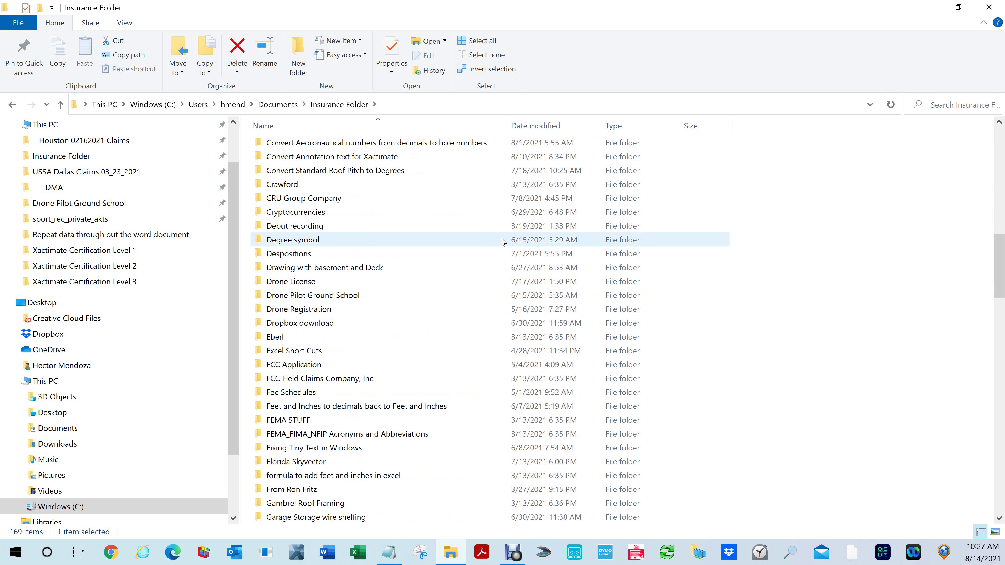
pyautogui.scroll(9, 502, 241)
pyautogui.scroll(6, 502, 241)
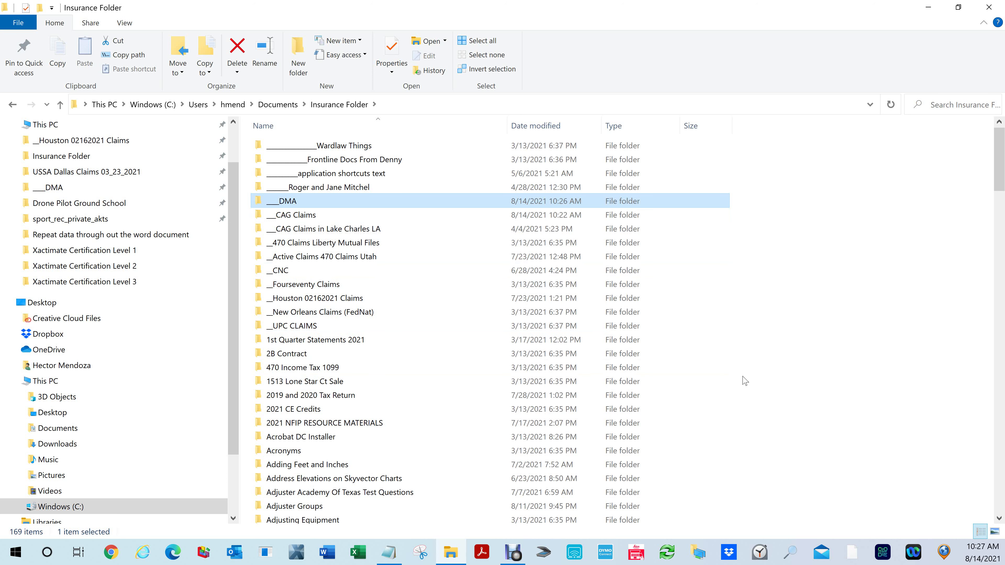
pyautogui.moveTo(501, 553)
pyautogui.click(514, 556)
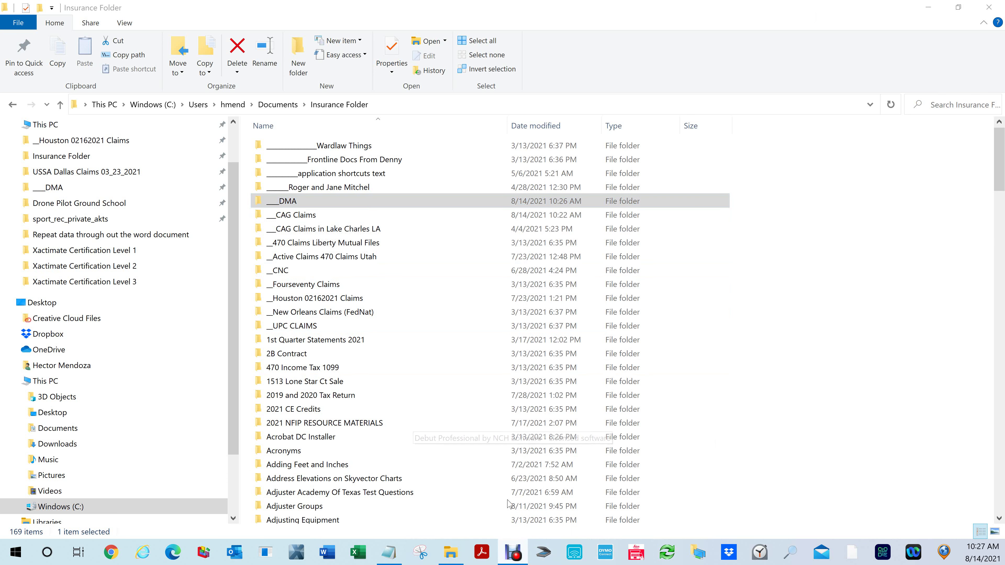